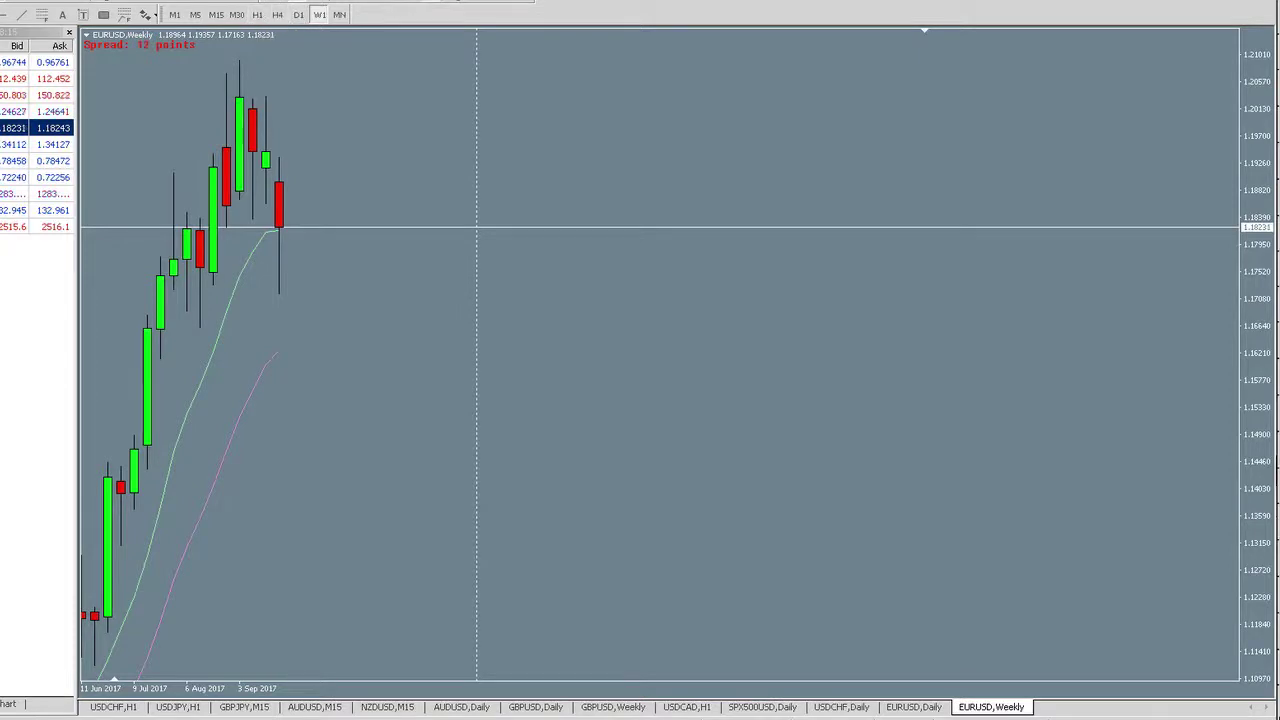
Compare EURUSD price action on the weekly, daily and one-hour timeframes
scroll(306, 206, up, 5)
click(297, 16)
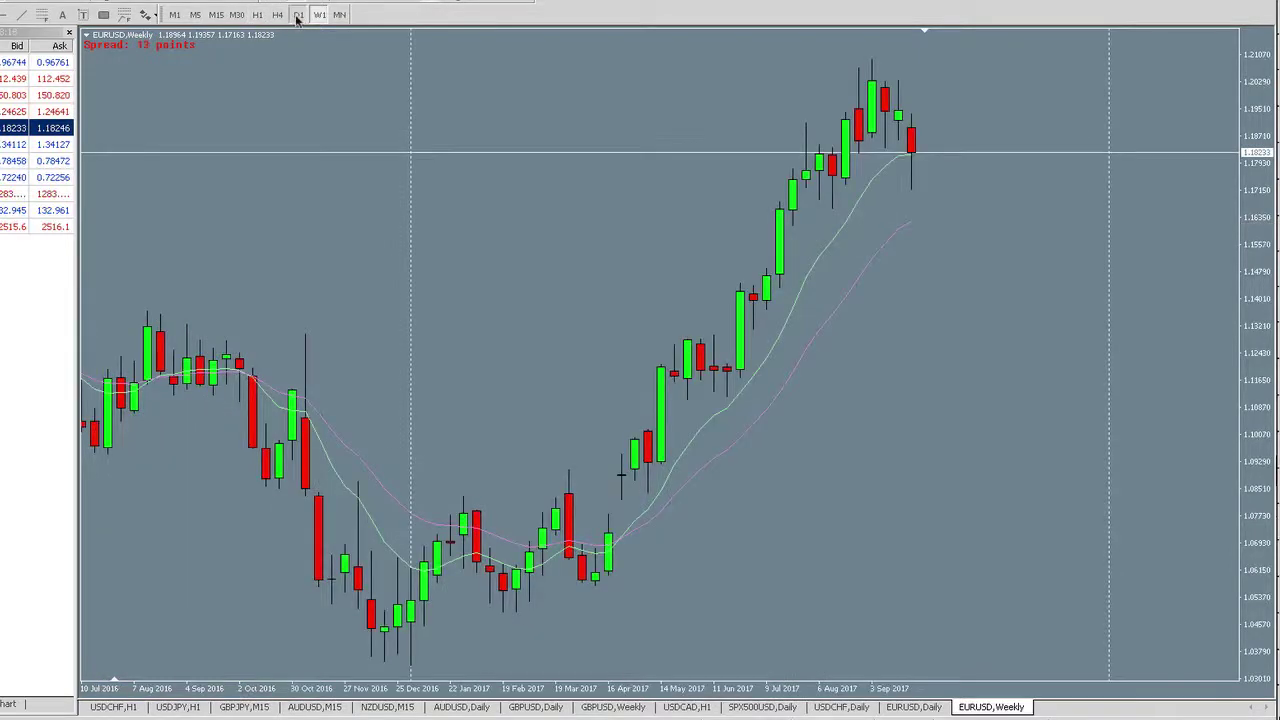
scroll(357, 144, down, 10)
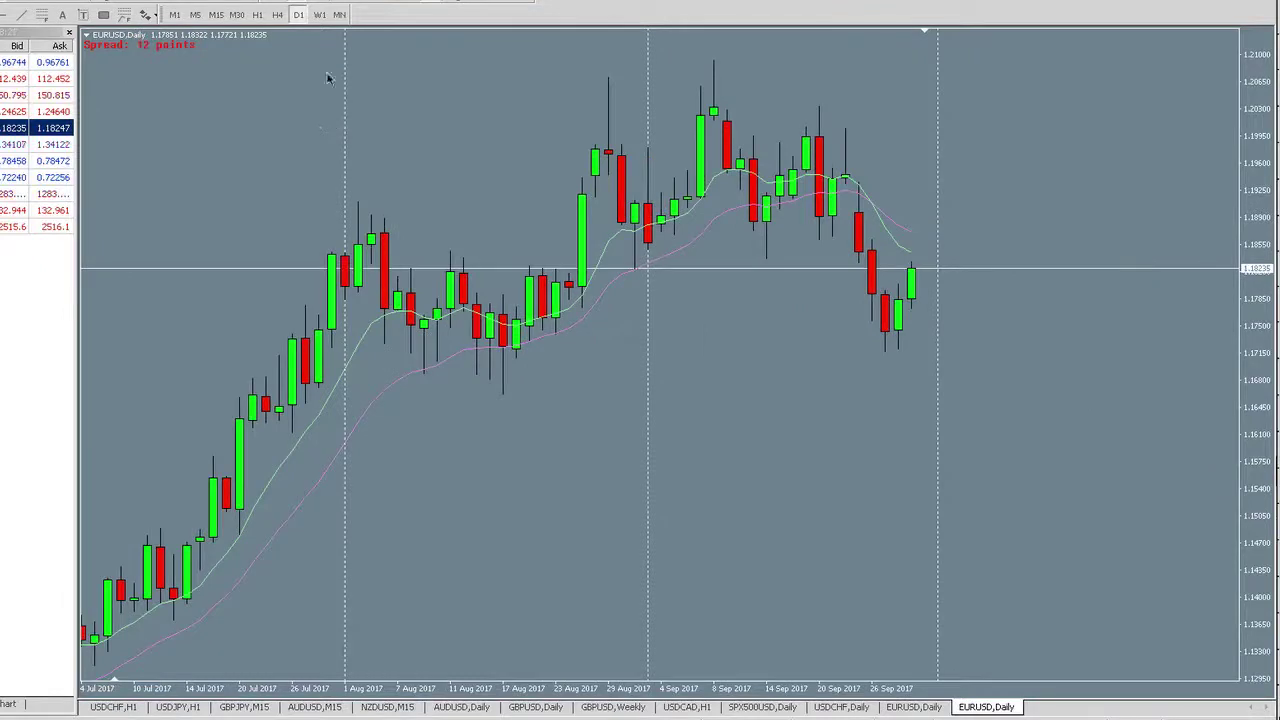
click(257, 15)
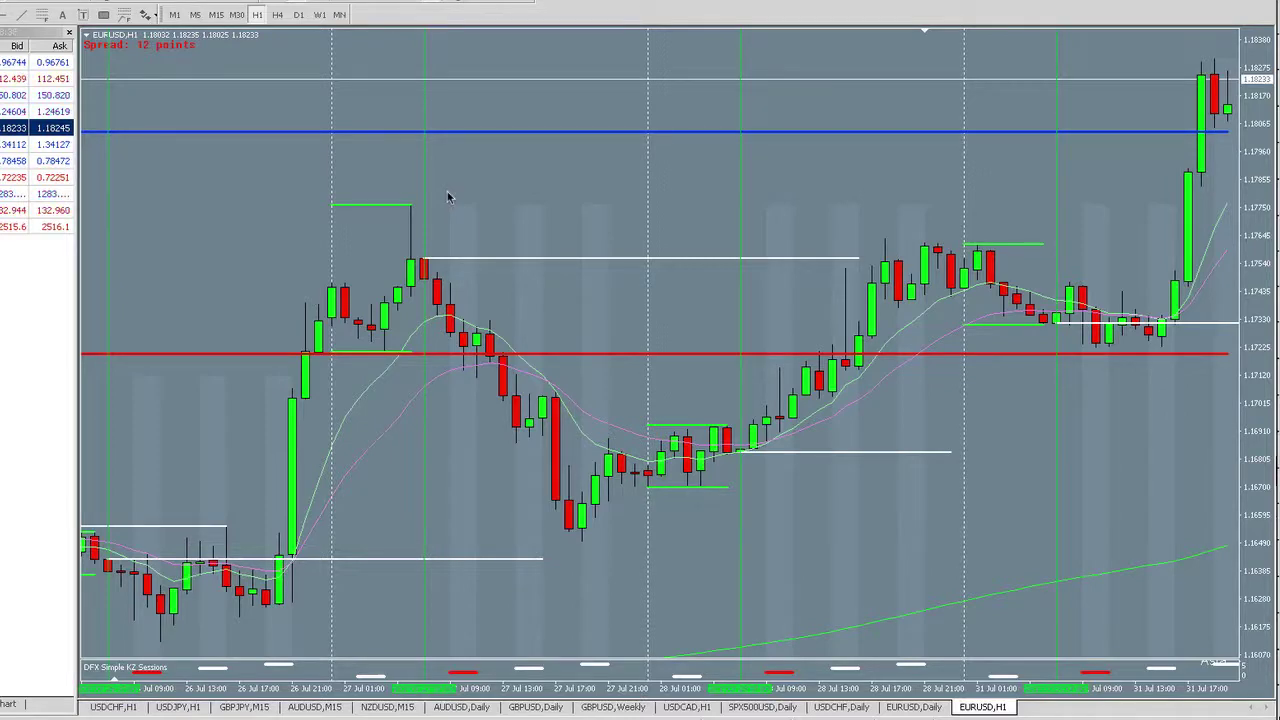
scroll(449, 206, down, 15)
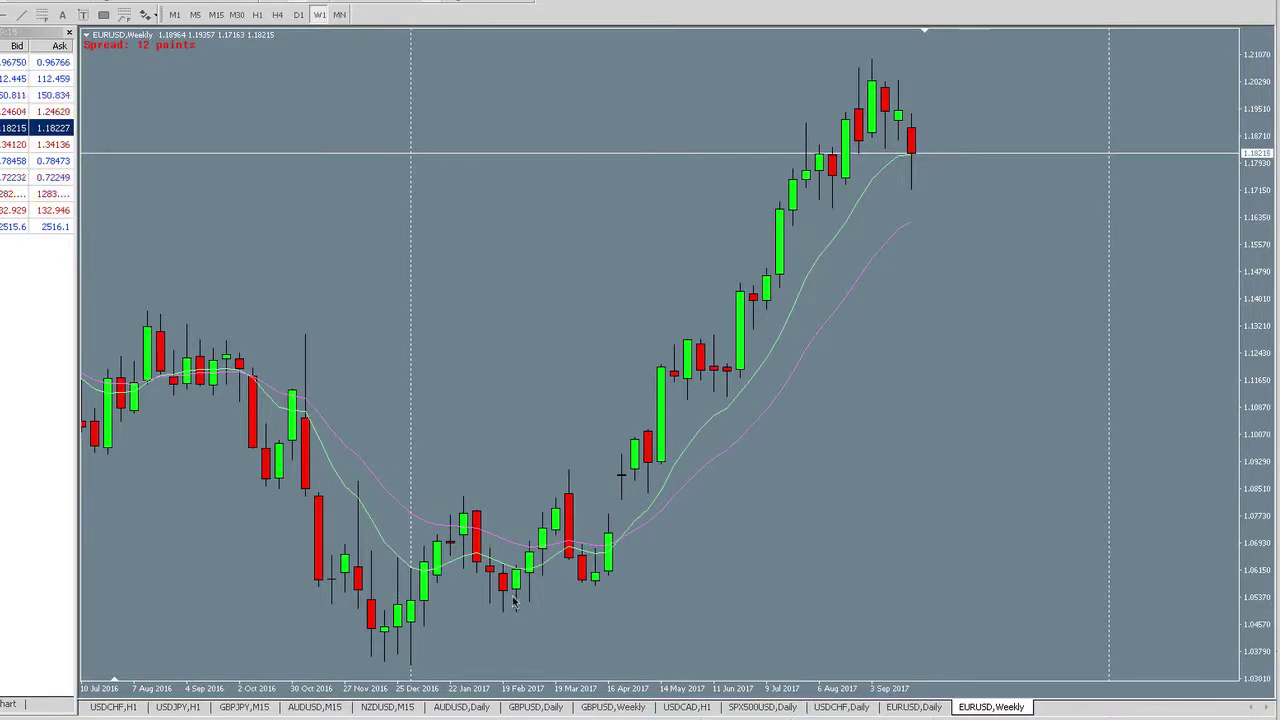
Examine the earlier EURUSD weekly price history back to 2014 and return to the latest candles
scroll(480, 445, up, 5)
scroll(480, 445, up, 3)
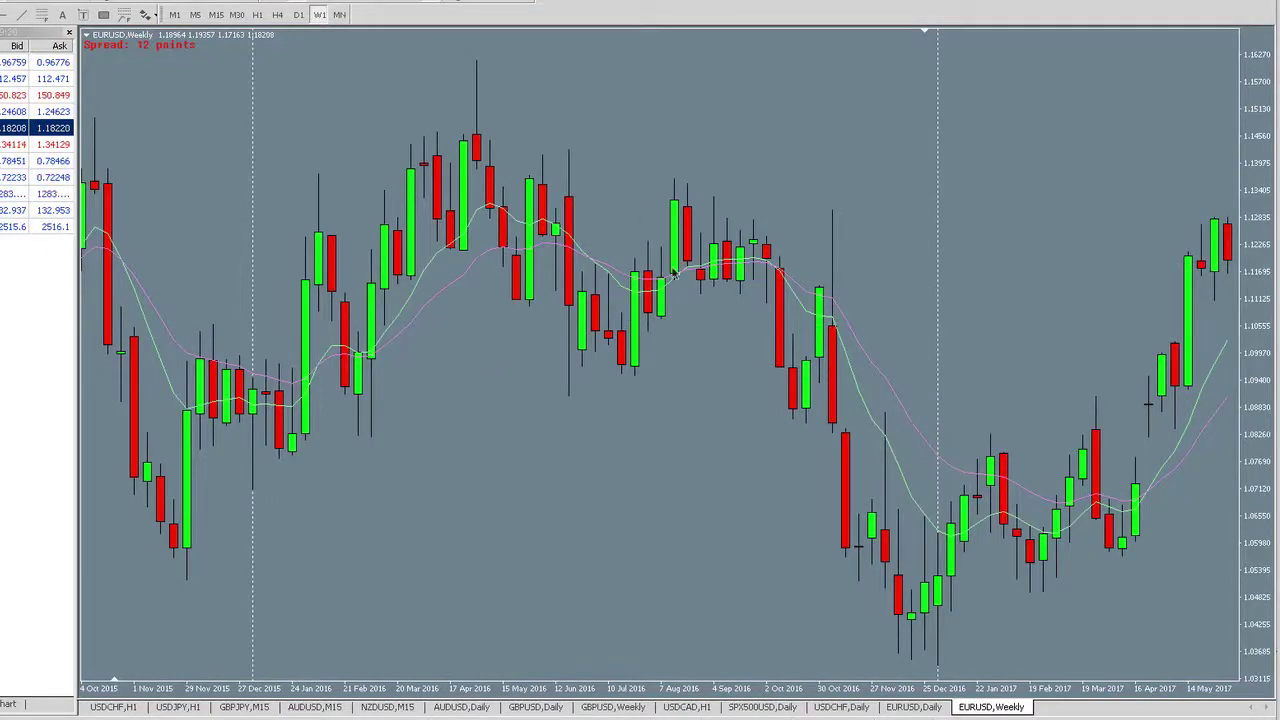
scroll(572, 357, up, 5)
scroll(589, 362, up, 5)
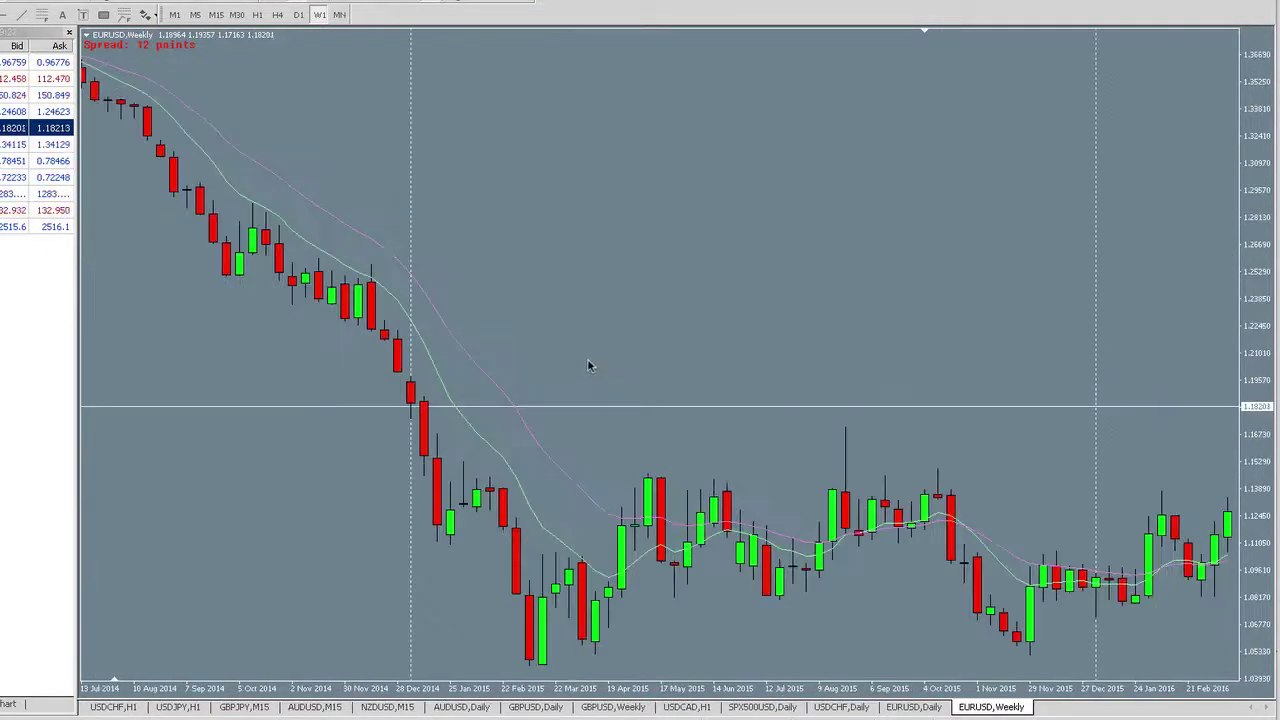
key(End)
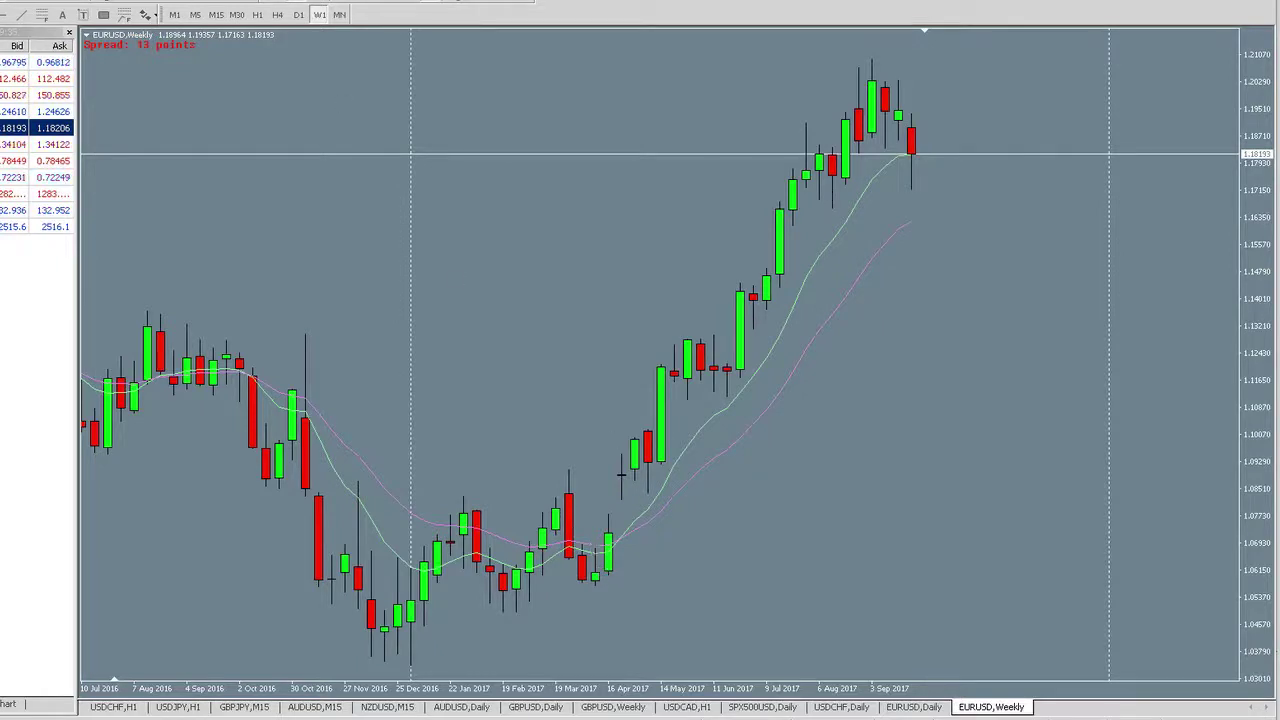
Mark the 2017.04.23 candle on the weekly chart with a vertical line and review the price history back to 2011
click(621, 450)
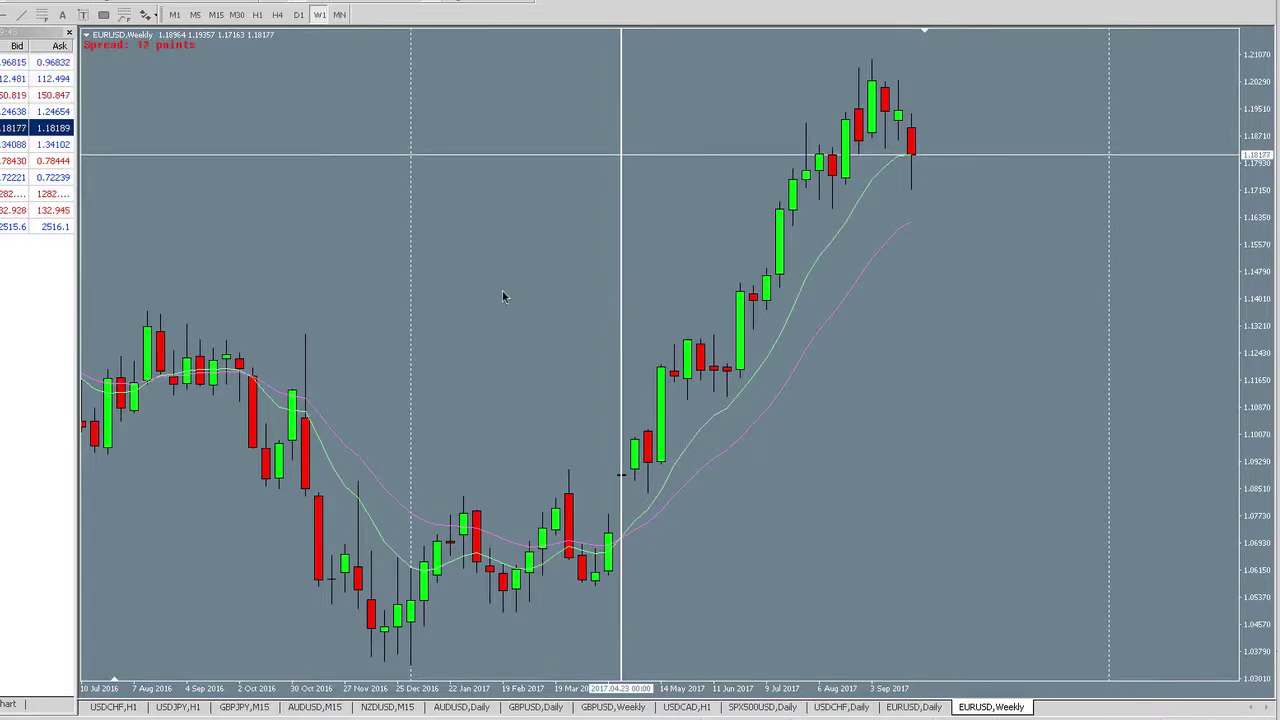
scroll(500, 303, down, 5)
scroll(505, 310, down, 10)
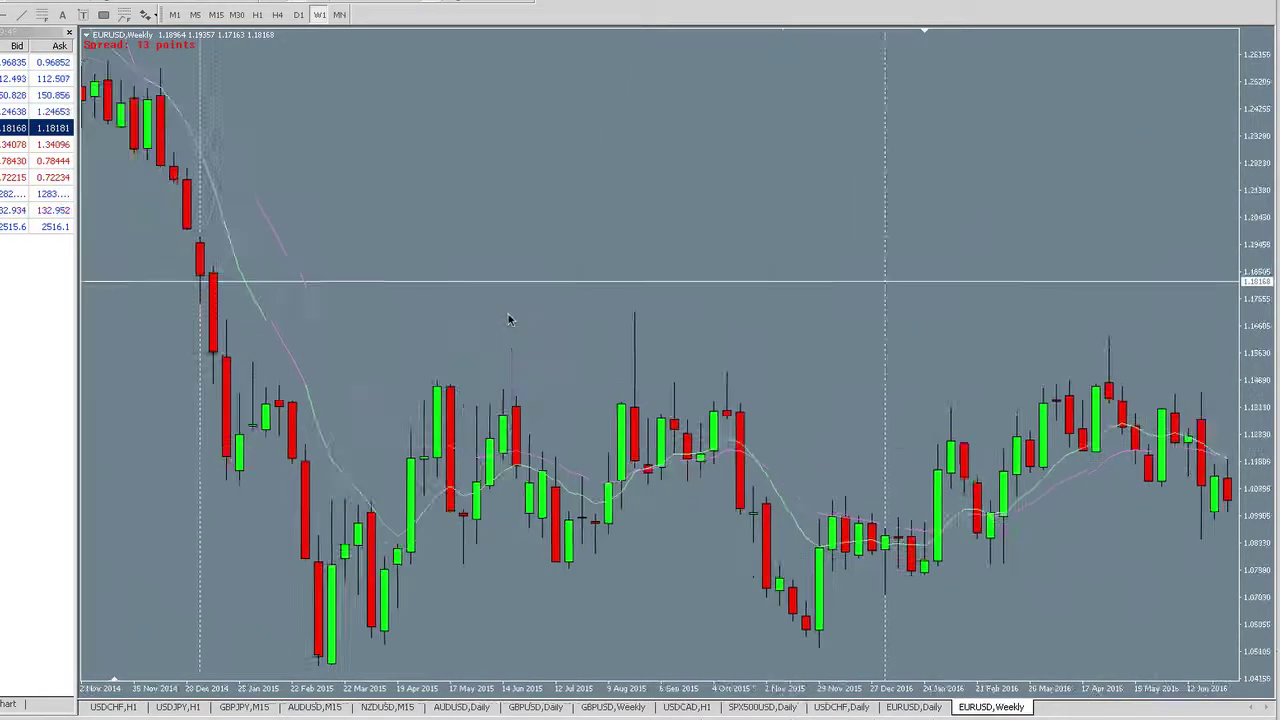
scroll(507, 301, down, 5)
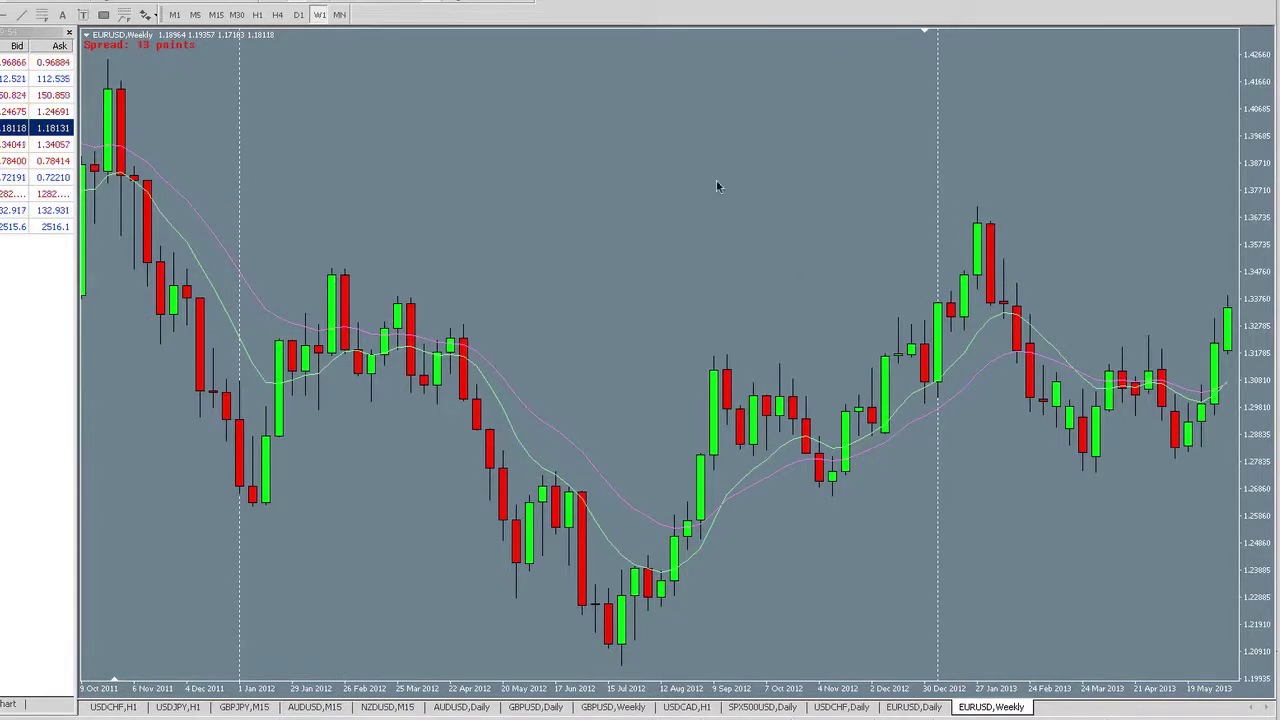
key(End)
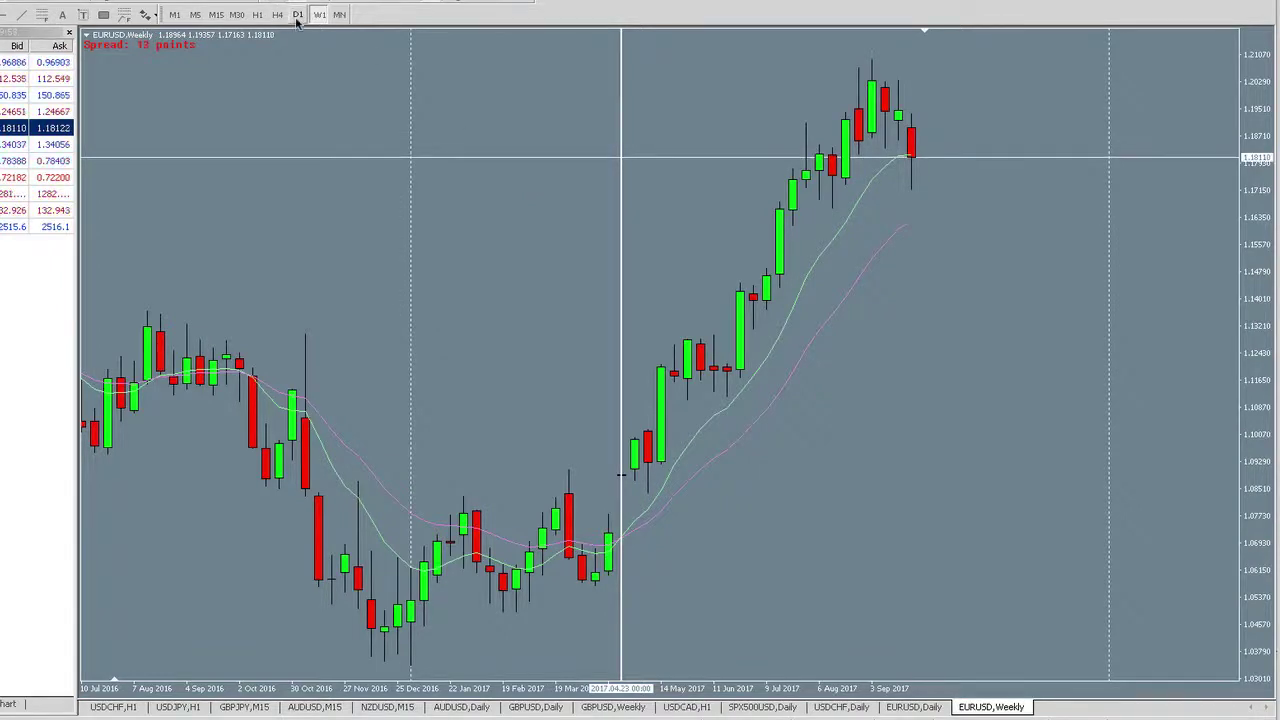
On the daily chart, draw rectangle zones from late July to end of August at about 1.1627–1.1686 and in mid-July at about 1.1368–1.1463
click(297, 15)
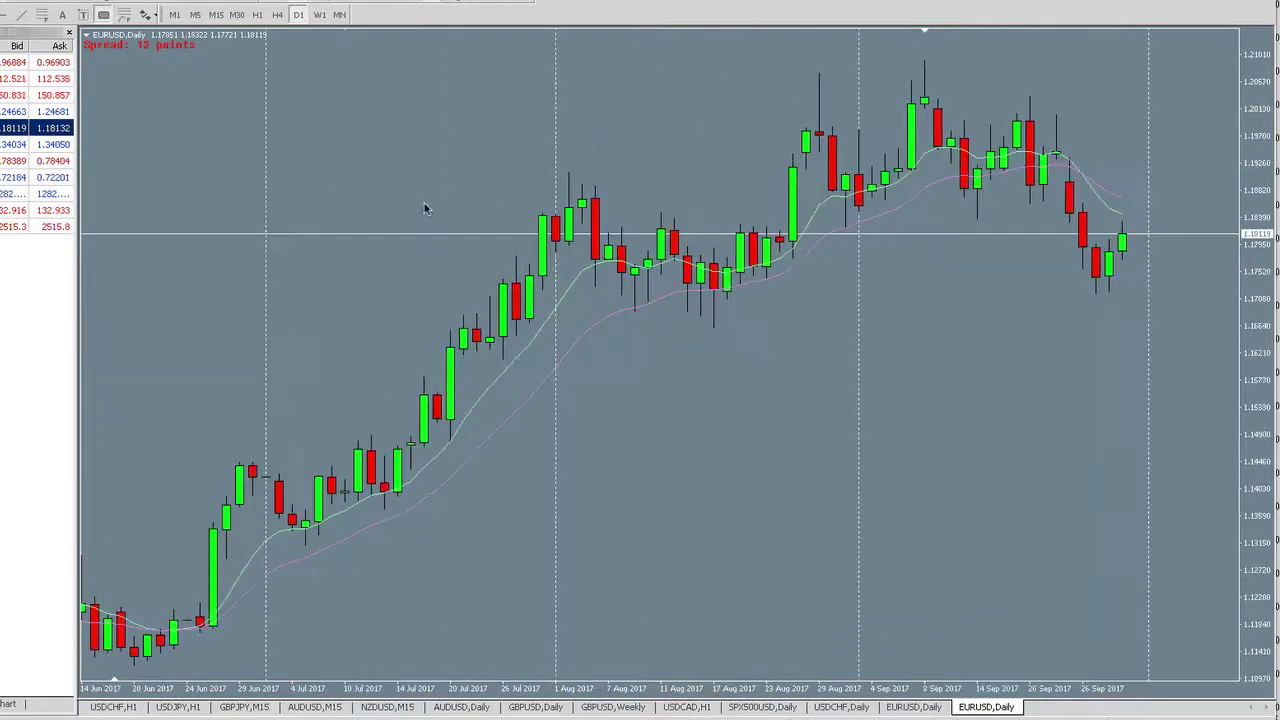
mouse_move(478, 313)
mouse_down()
mouse_move(770, 316)
mouse_move(846, 350)
mouse_up()
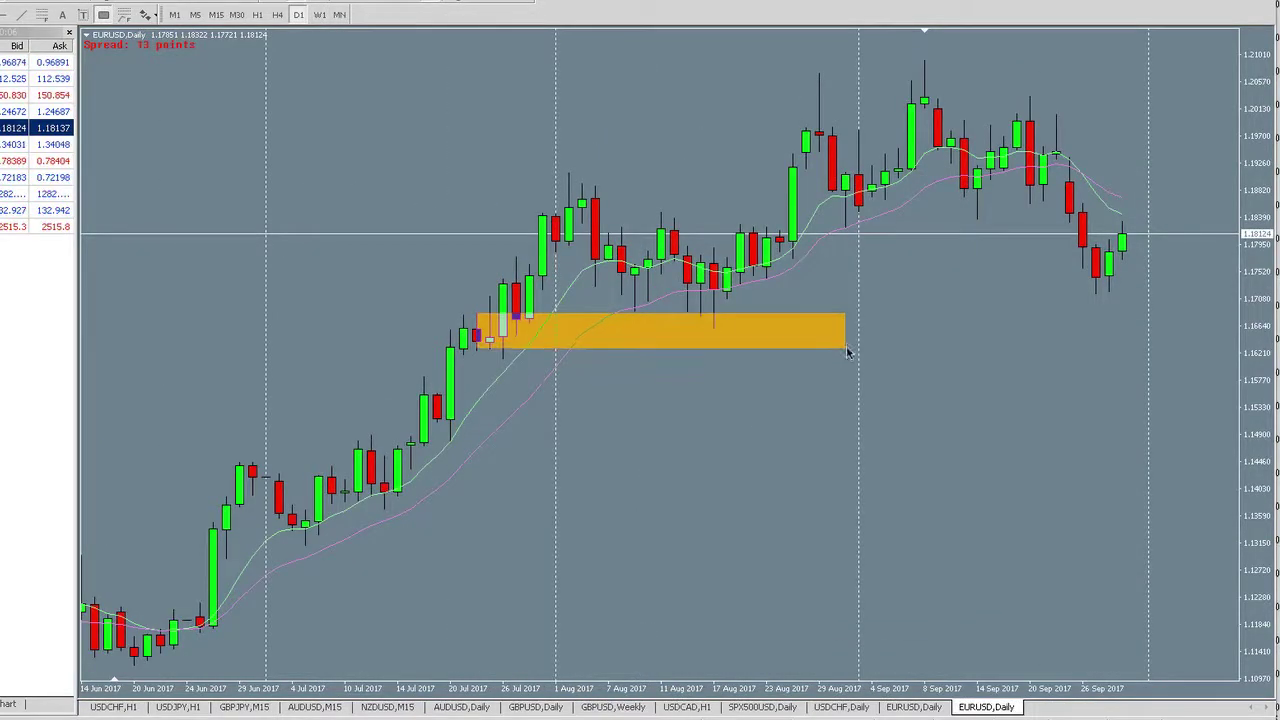
click(103, 14)
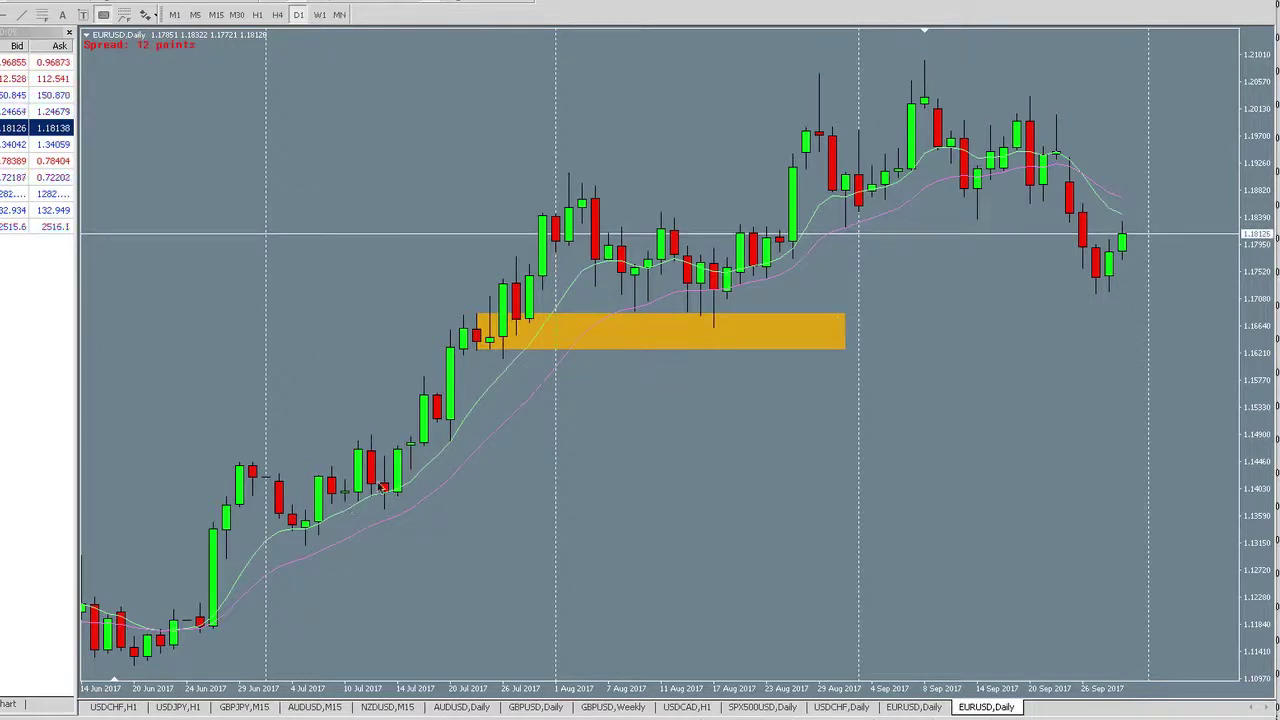
drag(385, 450, 477, 511)
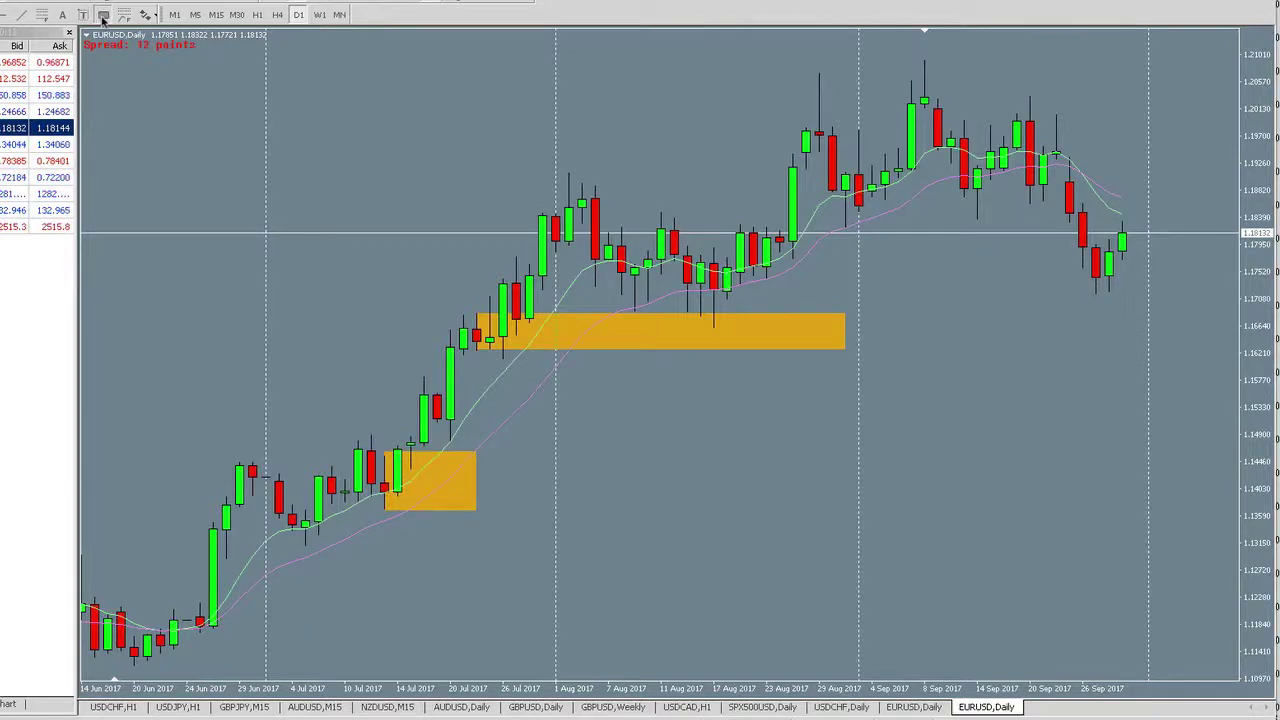
Draw a rectangle zone on the daily chart from mid-May to the start of July 2017 at about 1.1076–1.1170
scroll(285, 313, up, 5)
scroll(301, 330, up, 7)
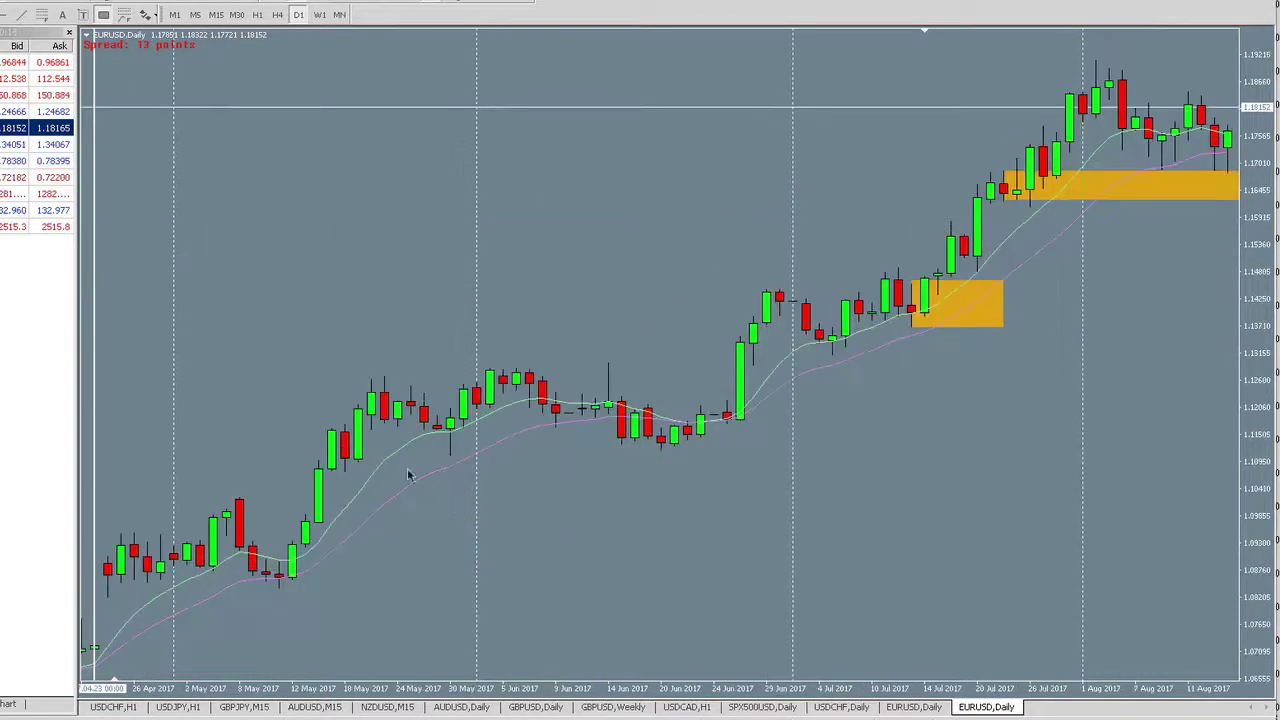
mouse_move(343, 472)
mouse_down()
mouse_move(772, 450)
mouse_move(805, 427)
mouse_up()
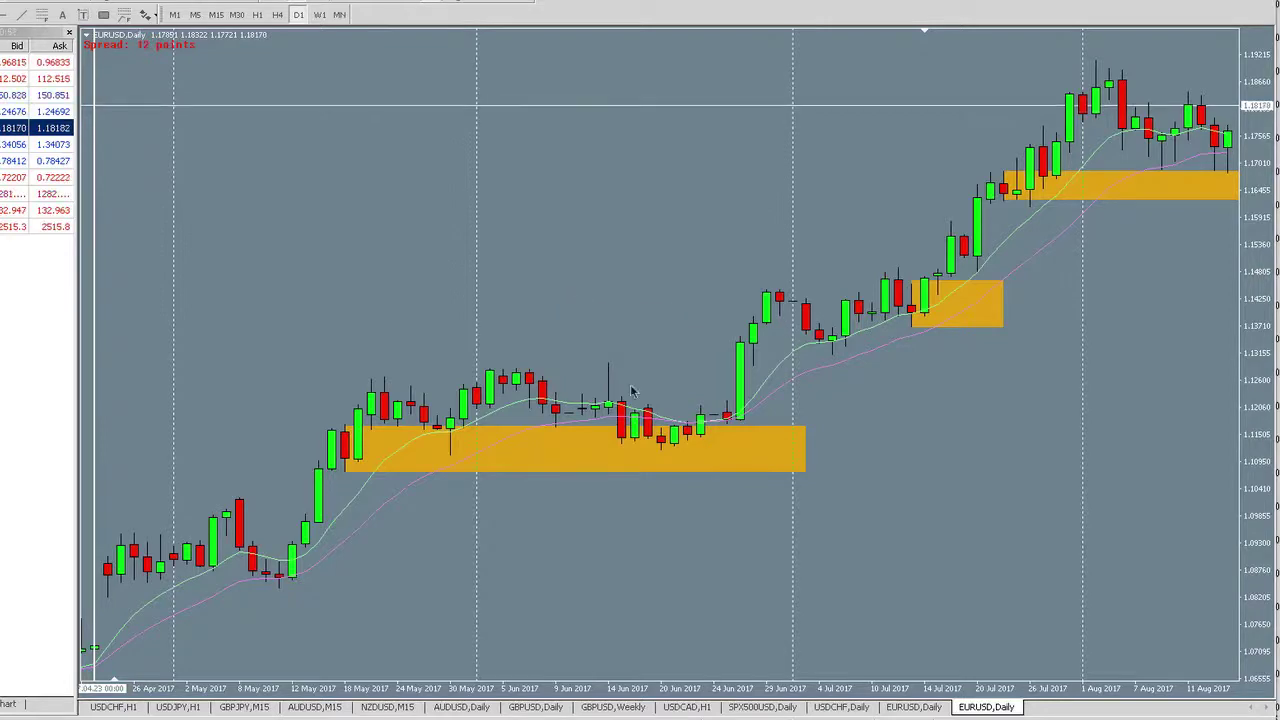
Draw daily rectangle zones from late March to mid-May at about 1.0861–1.0904 and from early March to late April at about 1.0534–1.0574
scroll(580, 367, down, 5)
scroll(580, 367, down, 4)
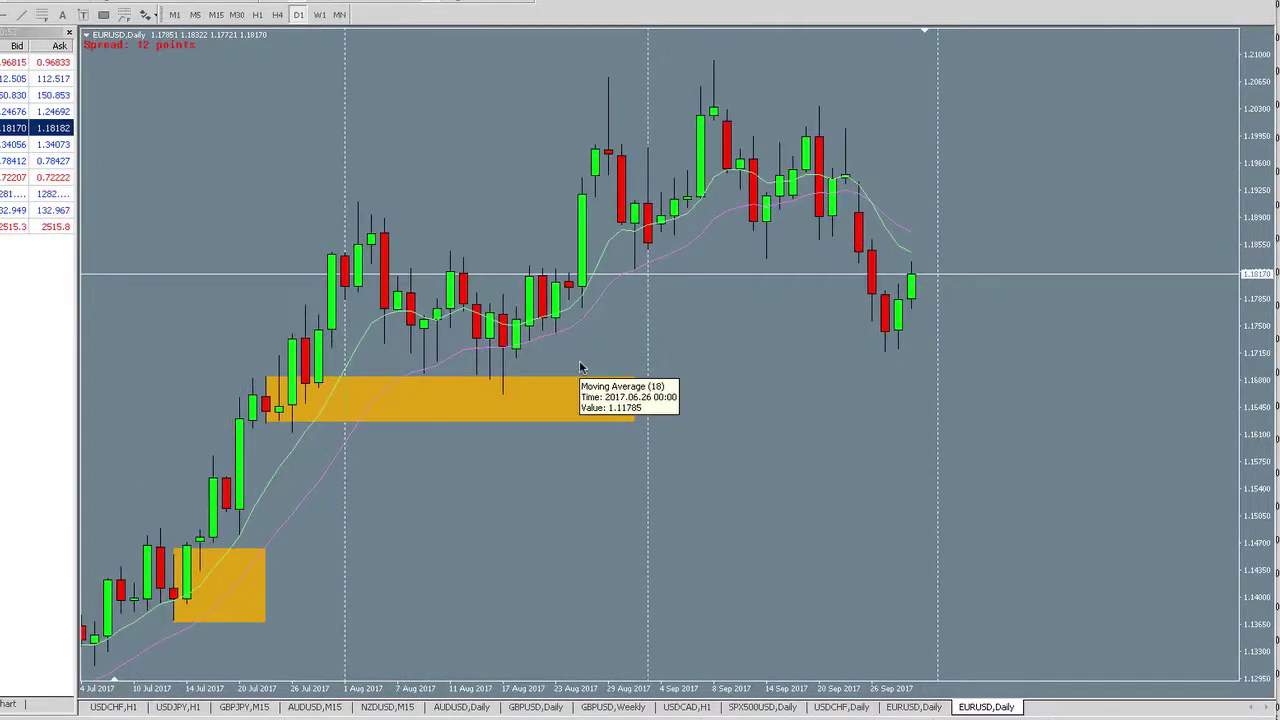
scroll(580, 367, up, 10)
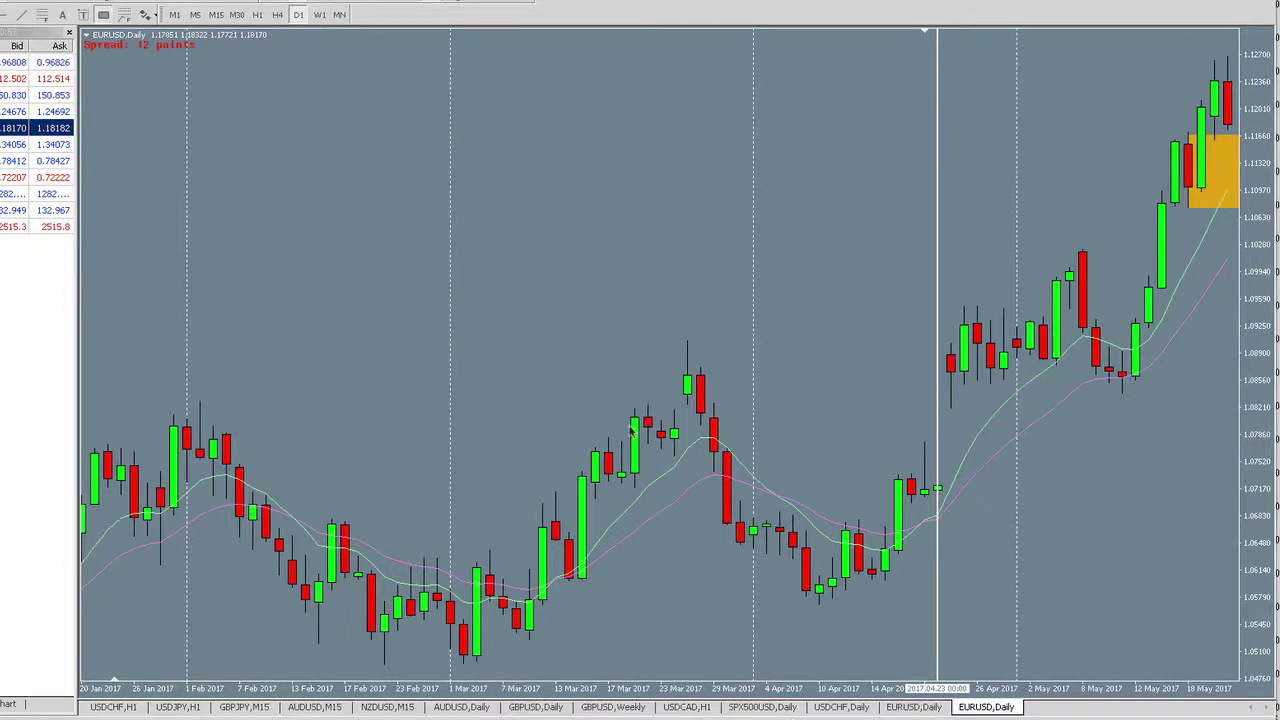
scroll(593, 390, down, 2)
mouse_move(590, 380)
mouse_down()
mouse_move(977, 366)
mouse_move(1046, 340)
mouse_move(1068, 348)
mouse_up()
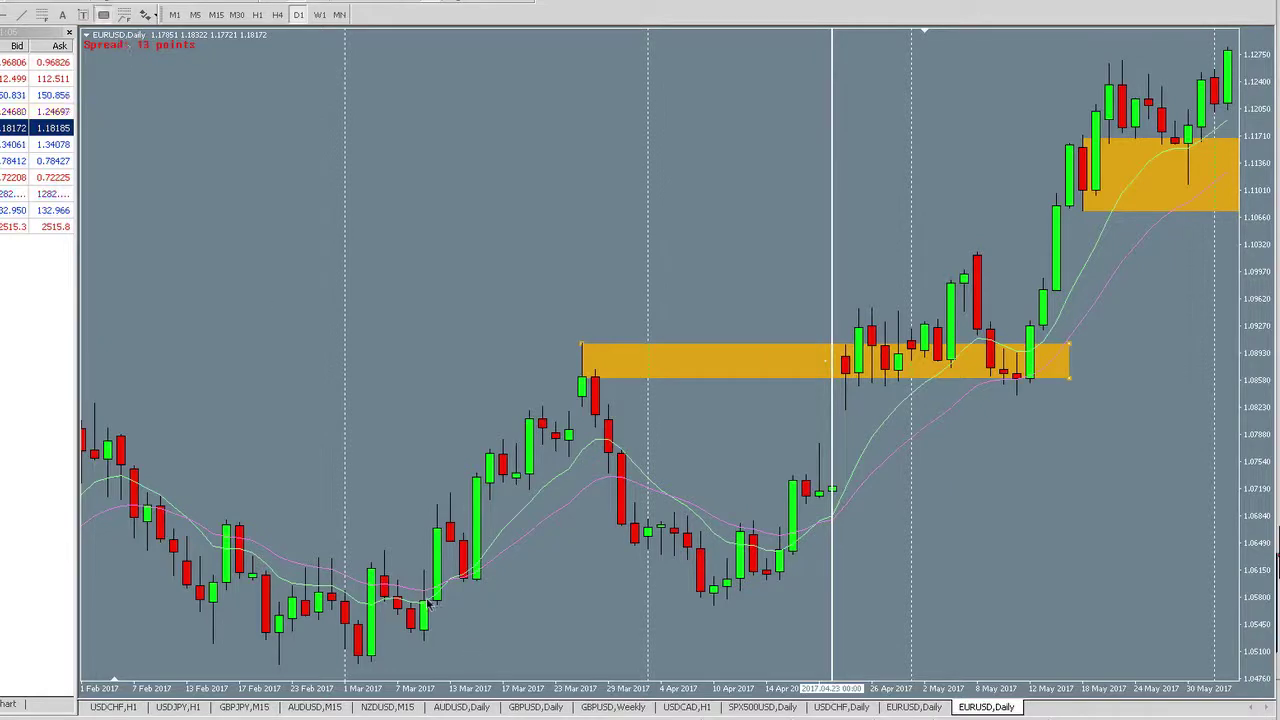
drag(410, 632, 894, 602)
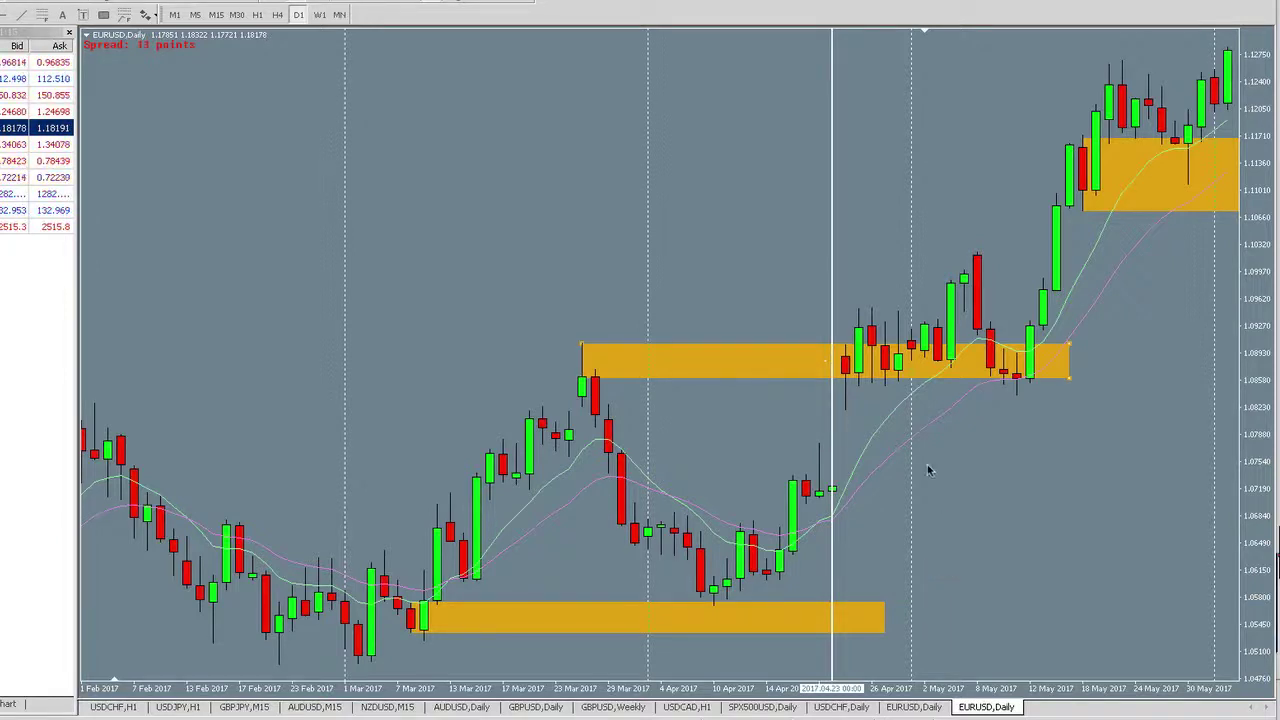
Delete the small extra rectangle around the mid-May candle at the start of the 1.11 zone
scroll(929, 471, down, 5)
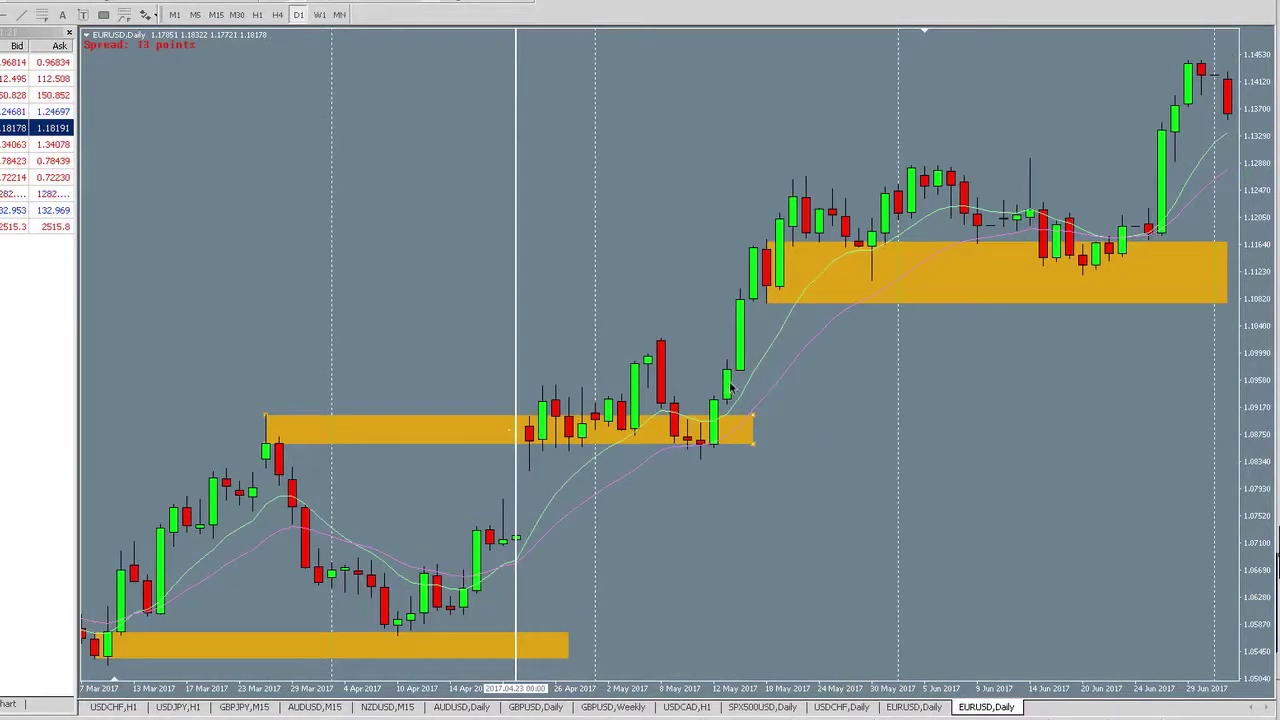
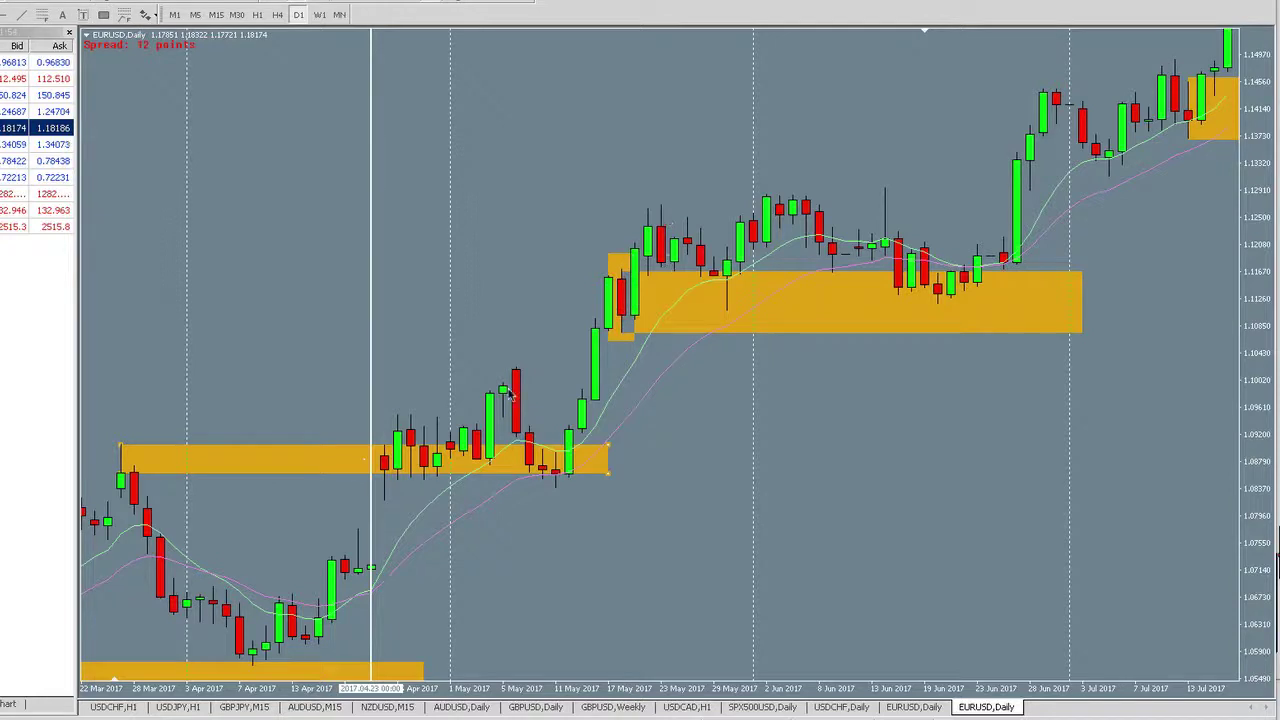
right_click(611, 257)
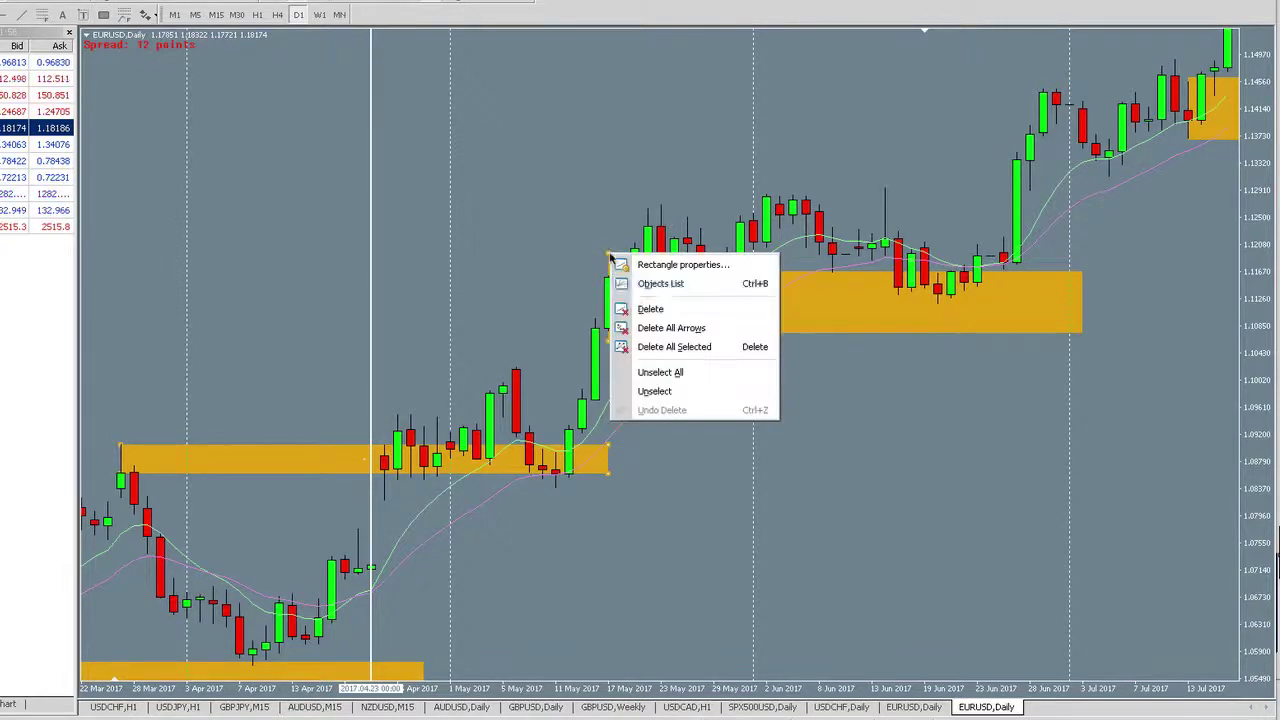
click(622, 309)
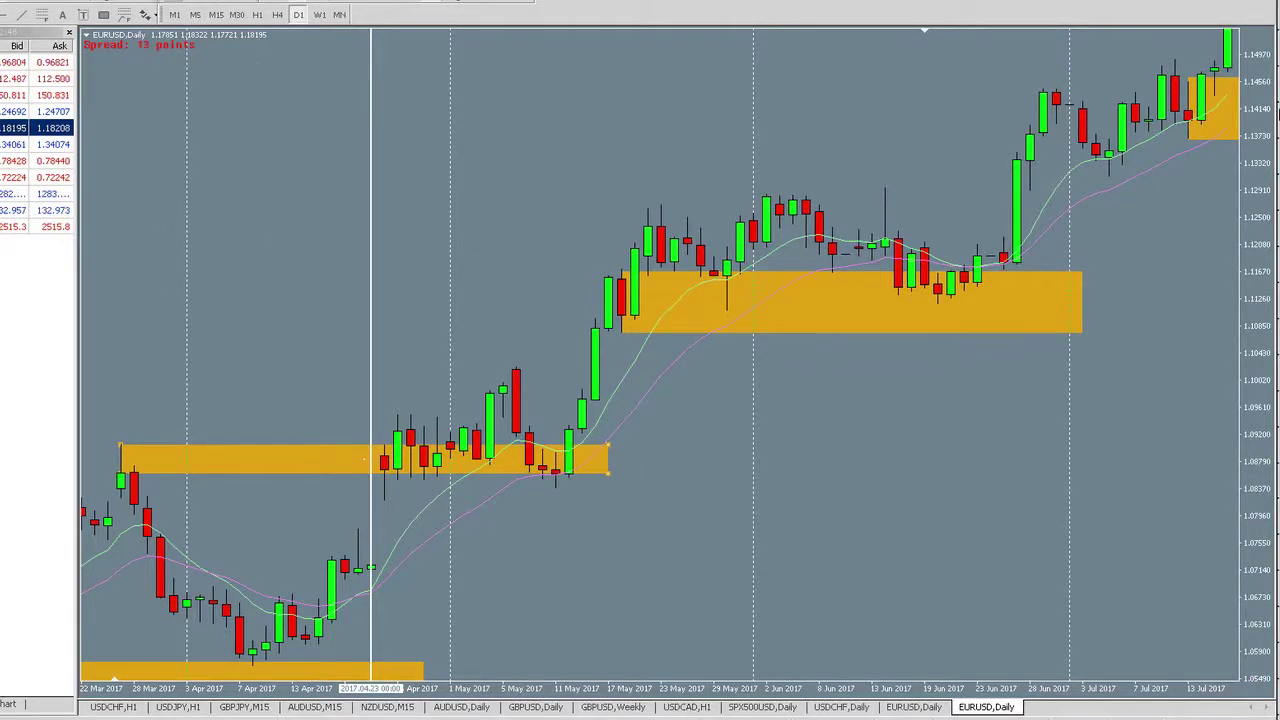
Switch the EURUSD chart to the one-hour timeframe and bring up the candles of 10 to 13 July 2017
scroll(494, 134, down, 5)
scroll(512, 145, down, 5)
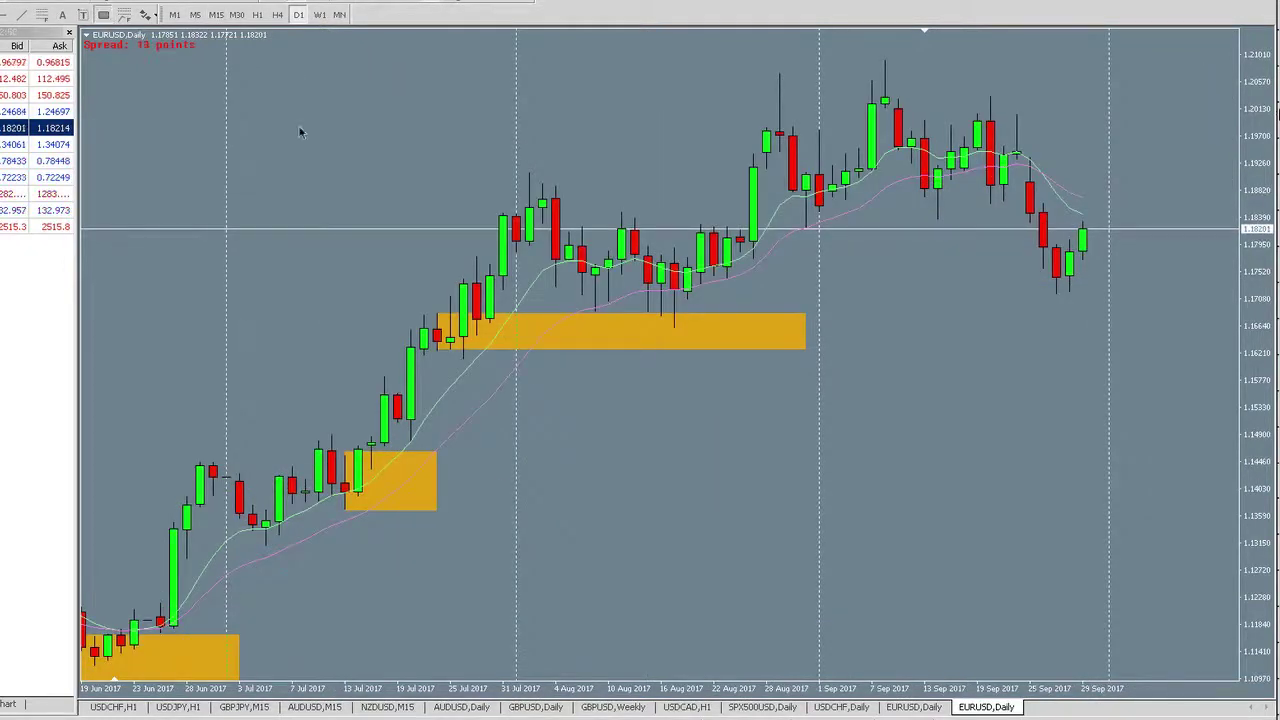
scroll(583, 249, up, 1)
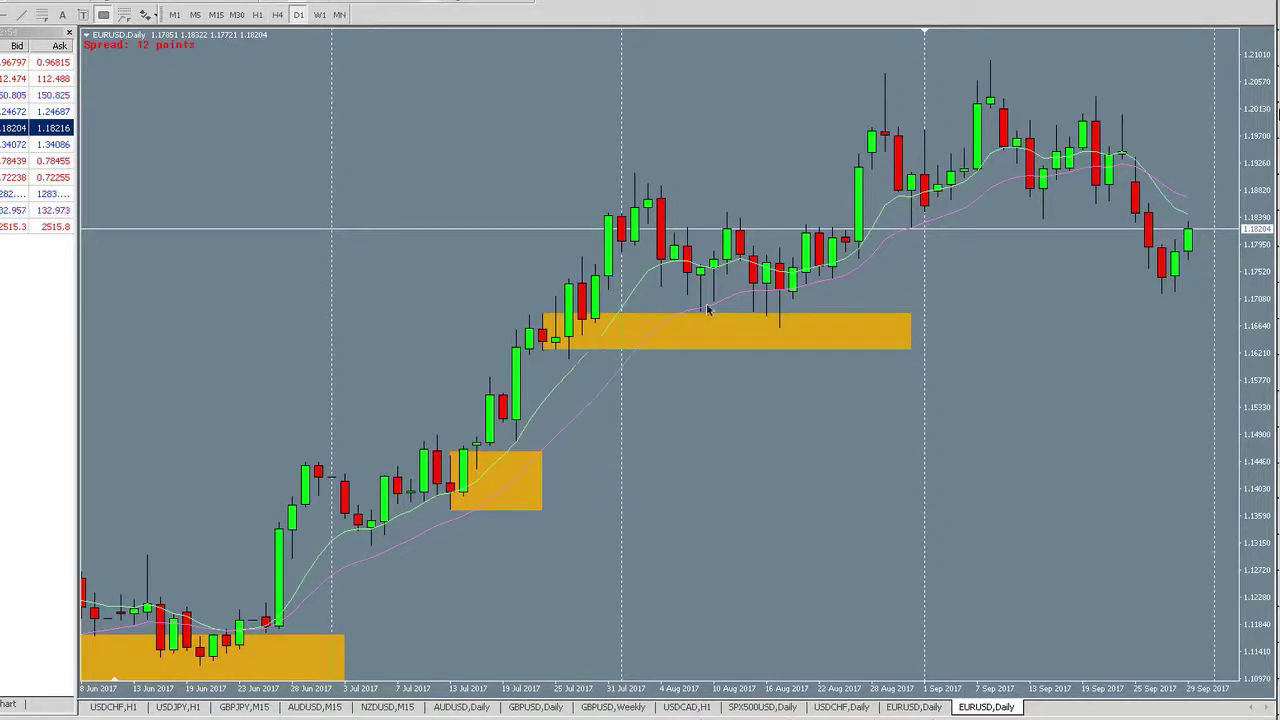
click(257, 15)
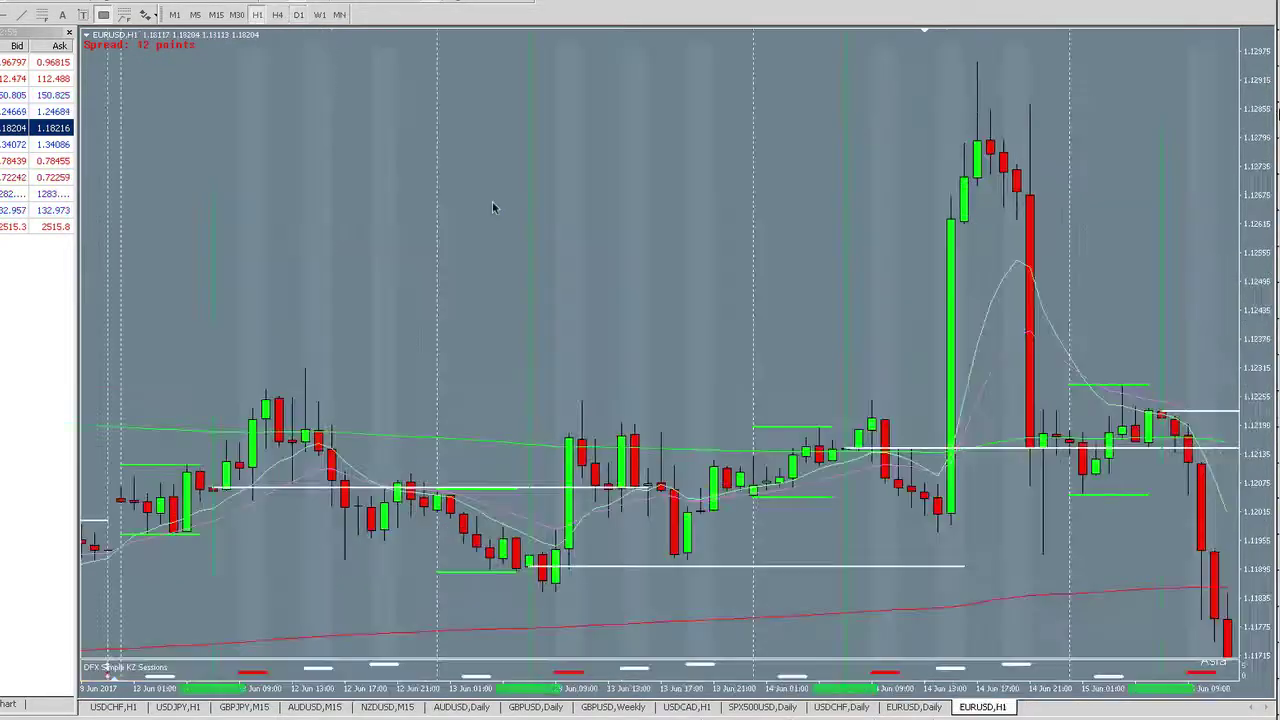
key(Page_Down)
key(Page_Down)
key(Page_Down)
key(Page_Down)
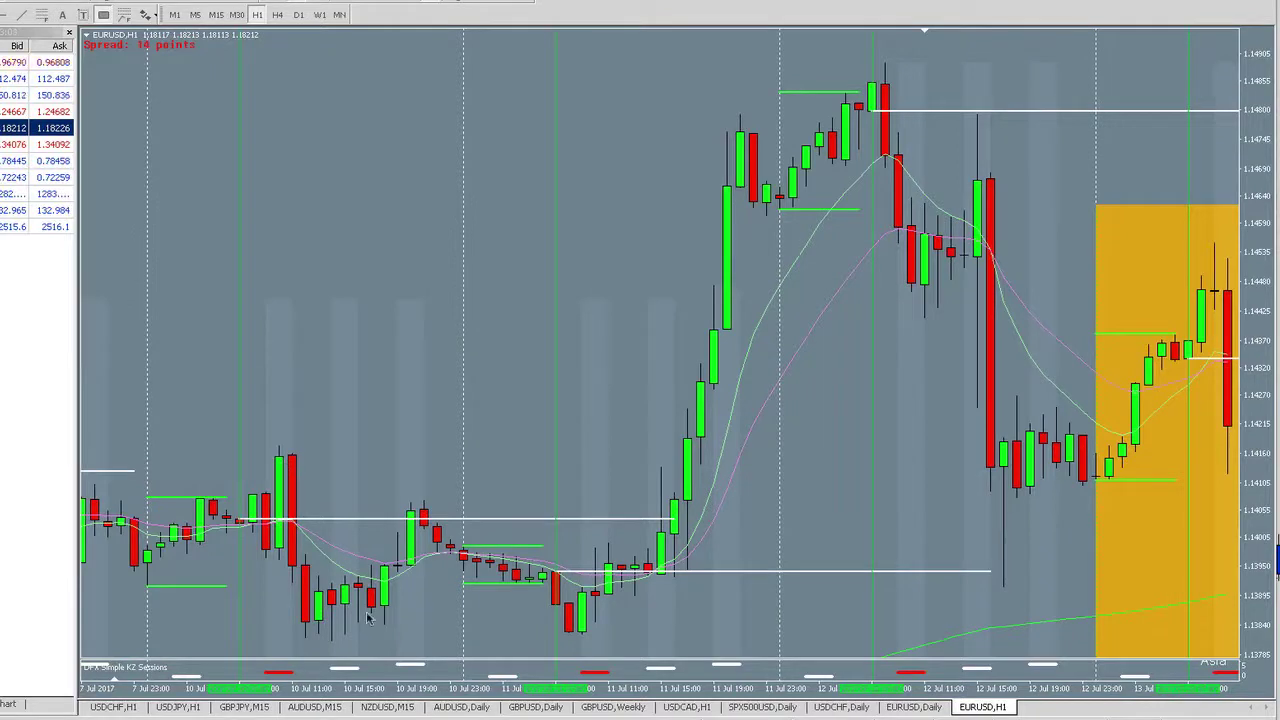
drag(253, 441, 476, 650)
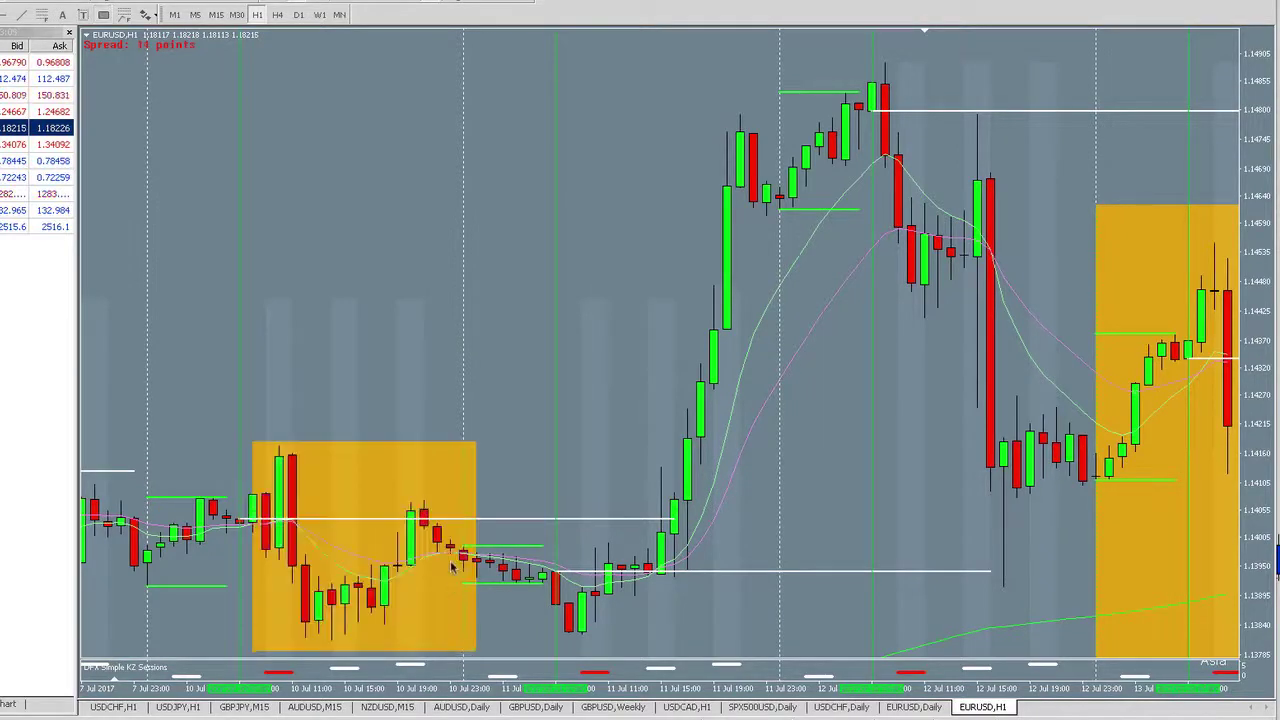
right_click(477, 447)
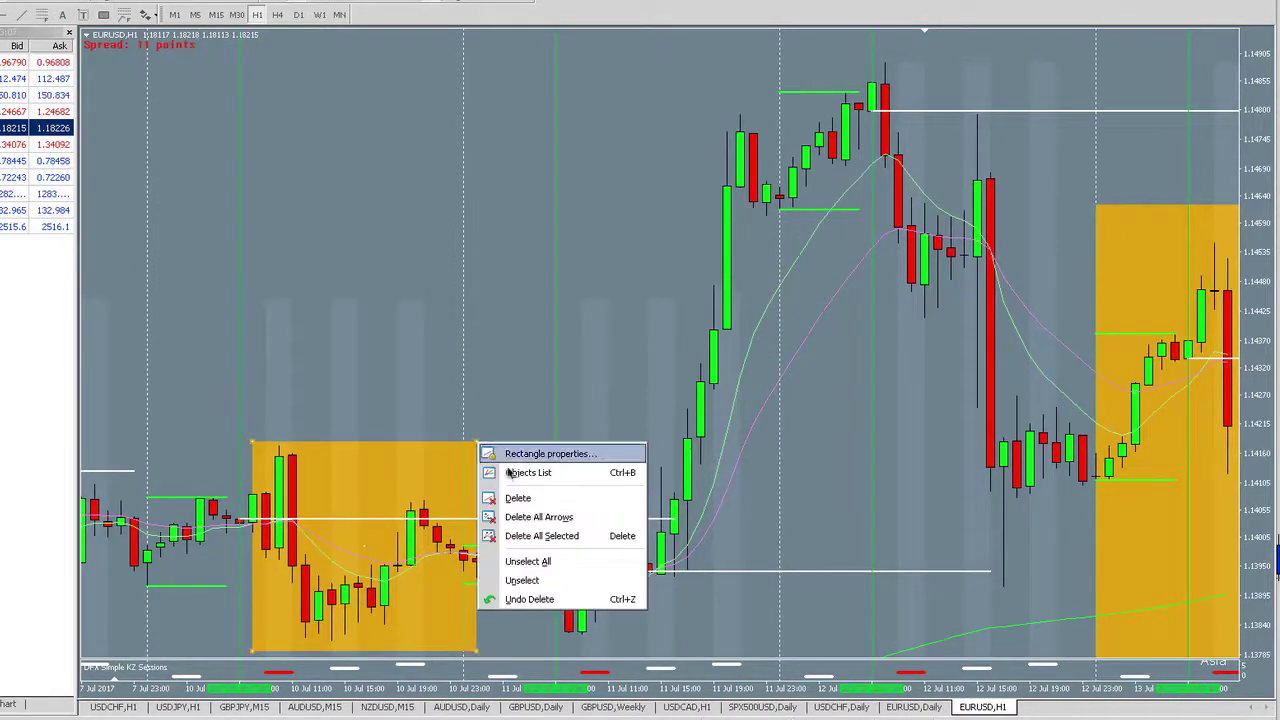
click(518, 498)
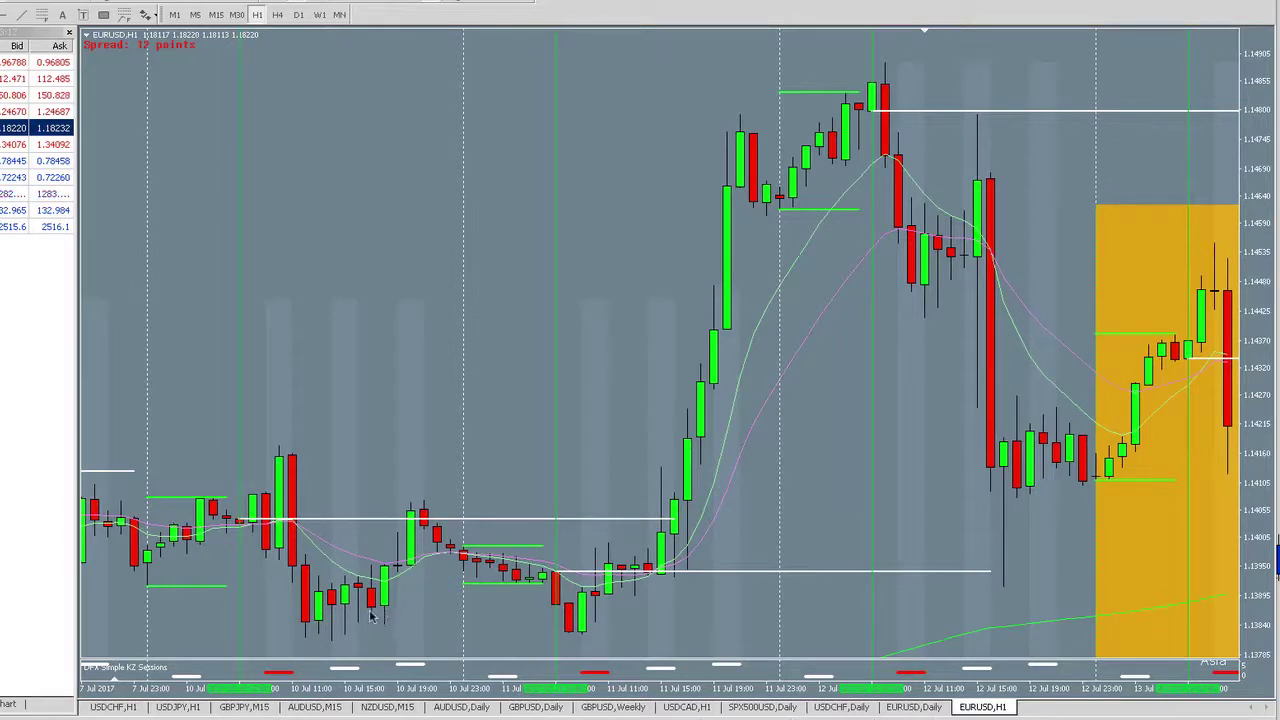
Draw a thin one-hour rectangle zone from 10 to 11 July at about 1.1387–1.1391 and follow price into the mid-July daily zone
click(103, 14)
drag(380, 610, 661, 592)
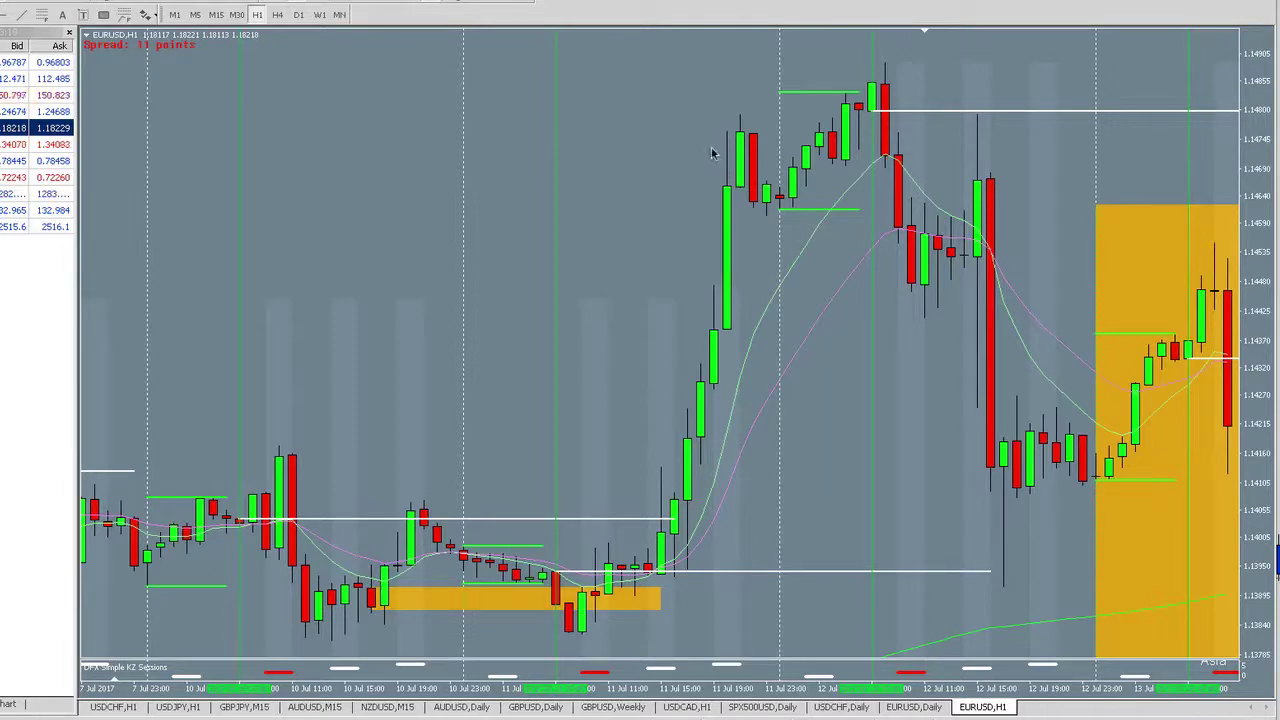
scroll(516, 272, down, 15)
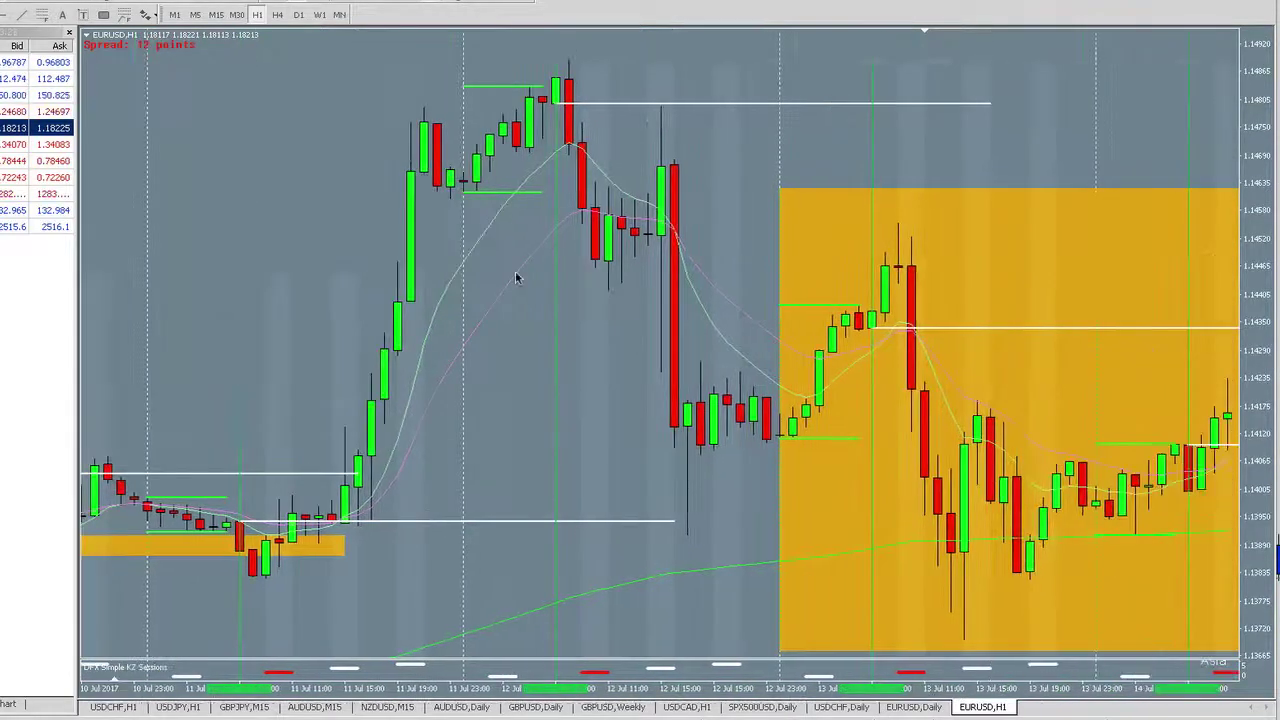
scroll(606, 300, down, 7)
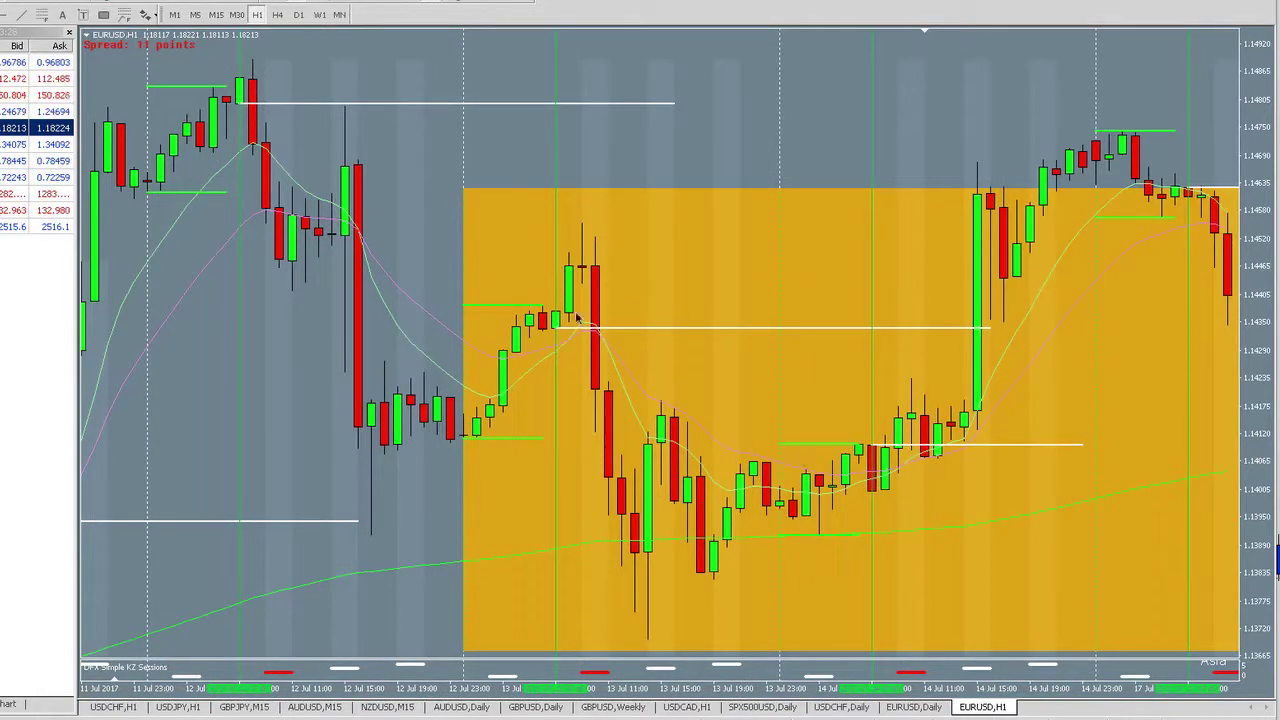
click(103, 14)
mouse_move(628, 190)
mouse_down()
mouse_move(620, 143)
mouse_move(620, 164)
mouse_up()
right_click(620, 168)
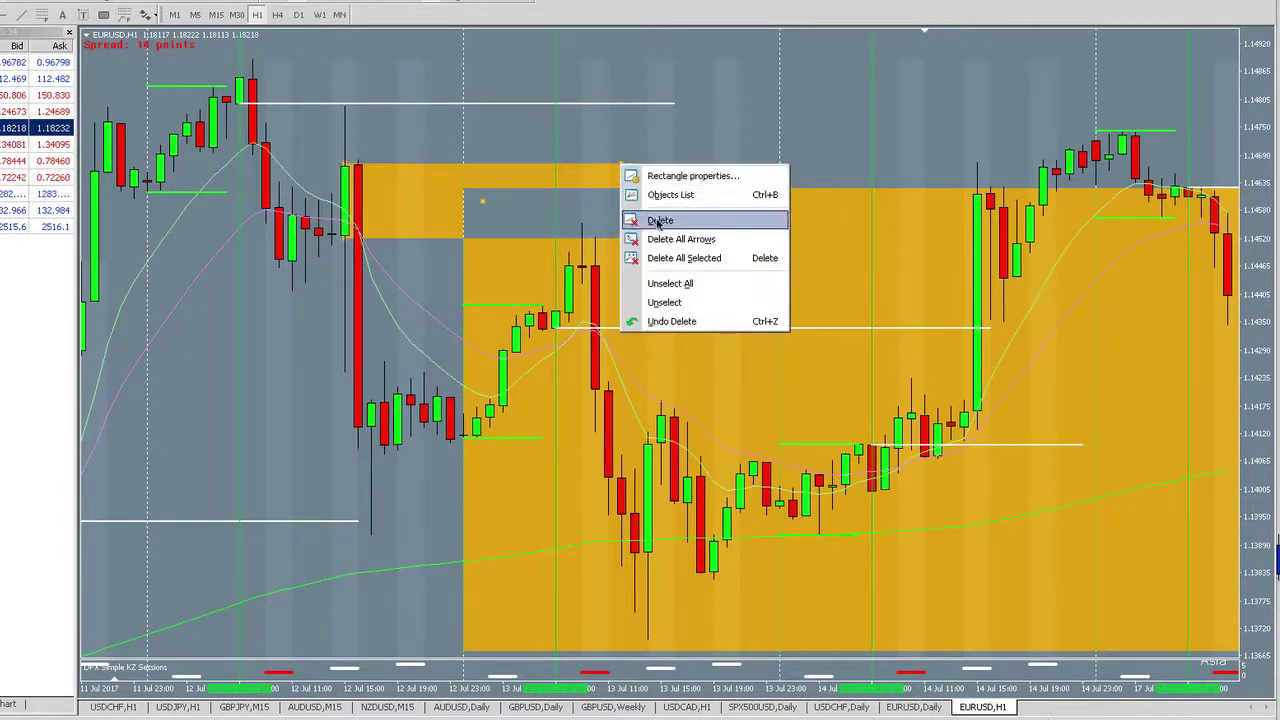
click(663, 223)
Examine how one-hour price moves out of the mid-July daily zone between 12 and 20 July 2017
scroll(666, 246, down, 4)
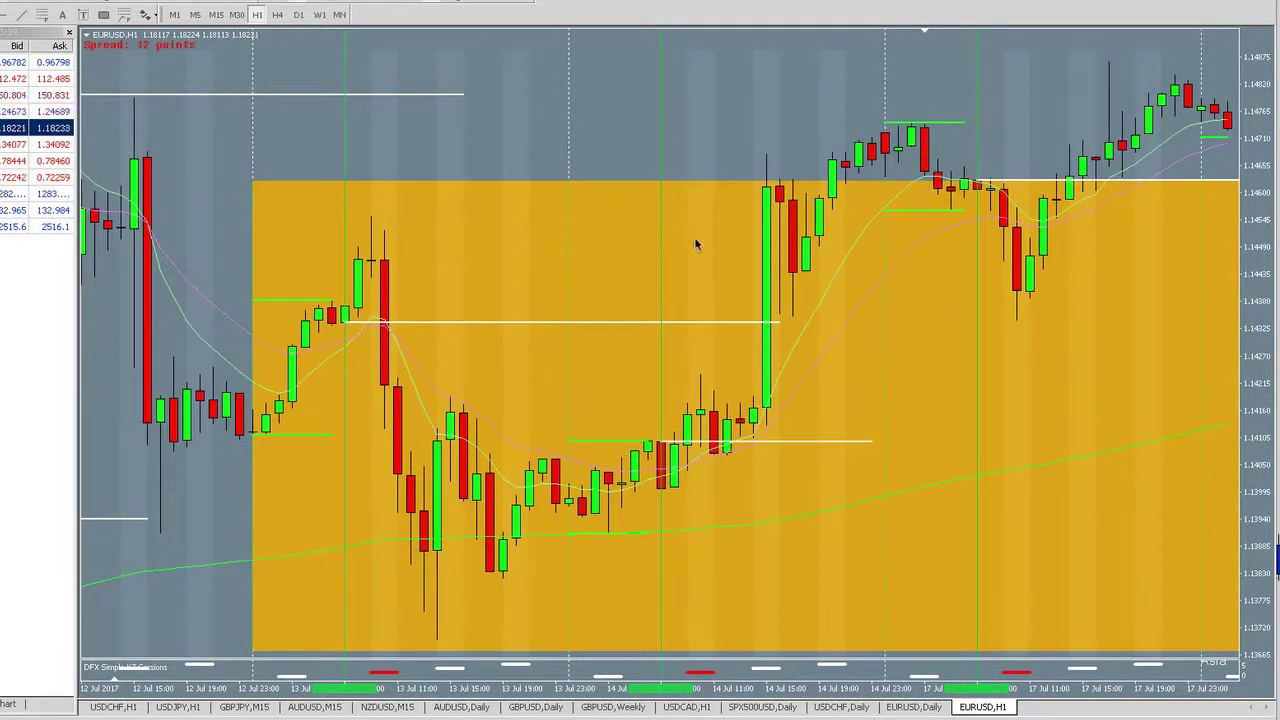
right_click(253, 181)
click(280, 152)
scroll(280, 190, up, 1)
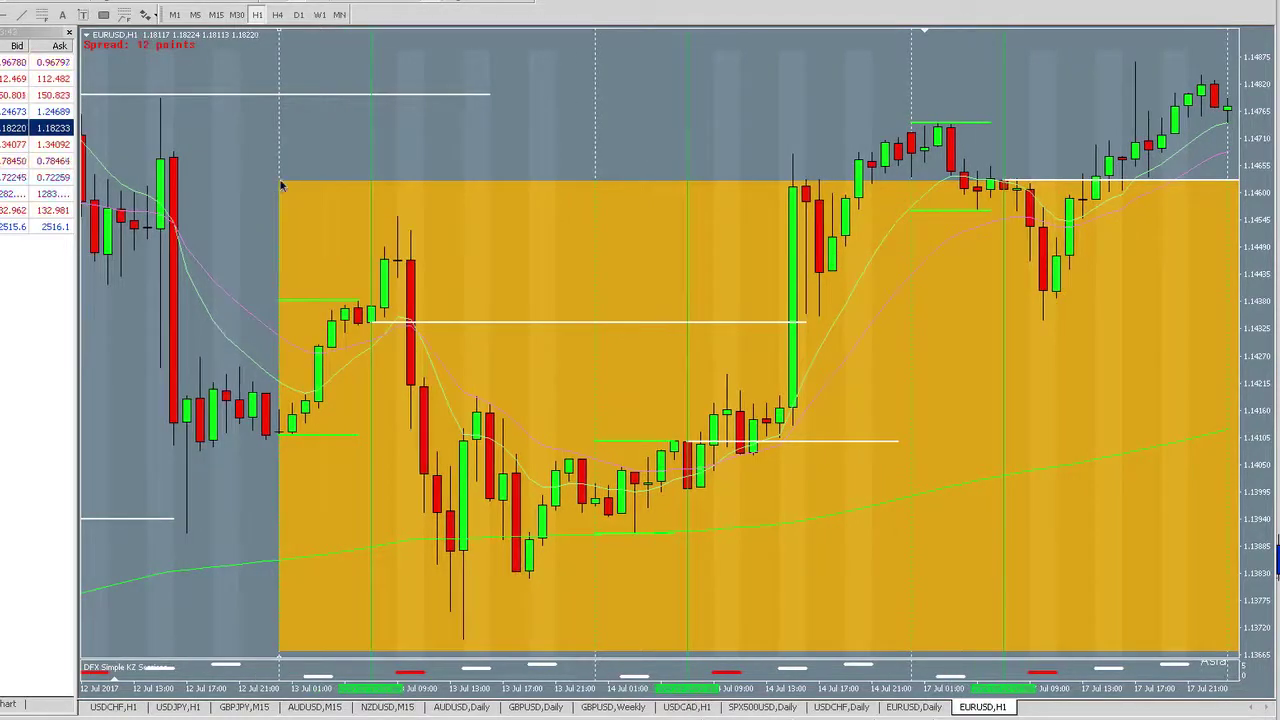
right_click(281, 186)
click(297, 160)
scroll(297, 160, up, 1)
key(minus)
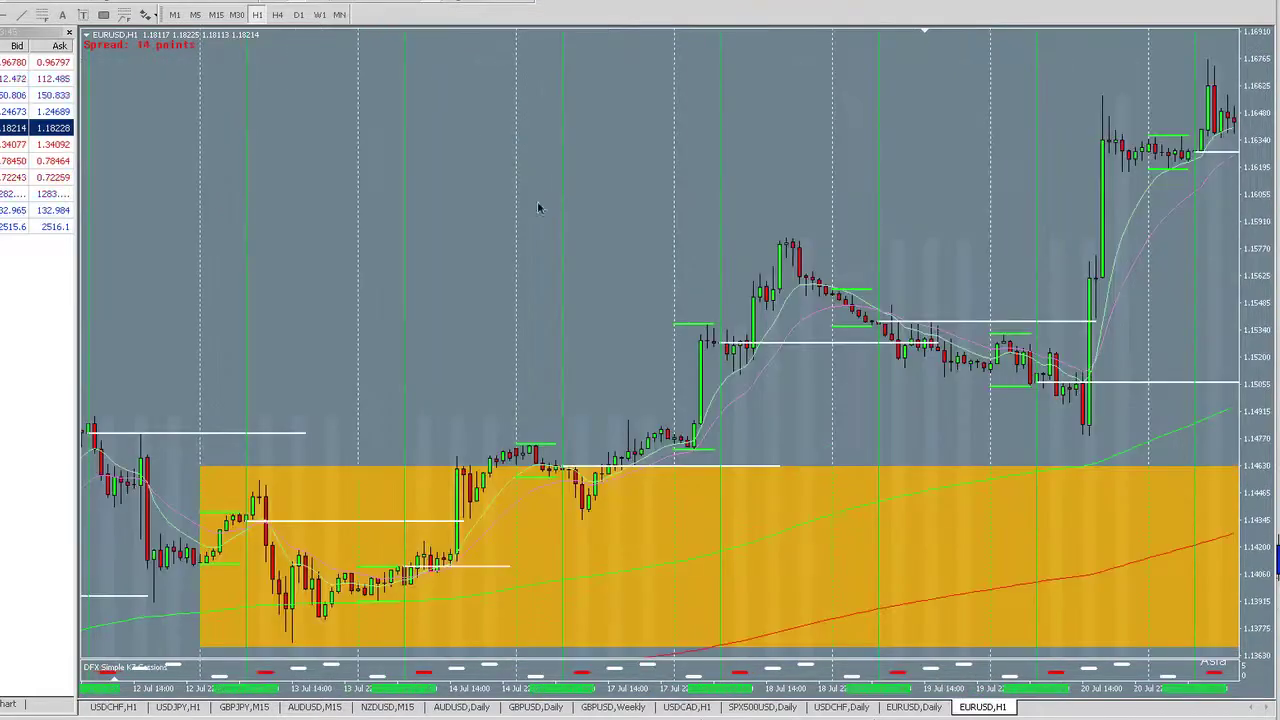
Examine one-hour price around the late-July daily zone and follow its retests up to 23 August 2017
key(Page_Down)
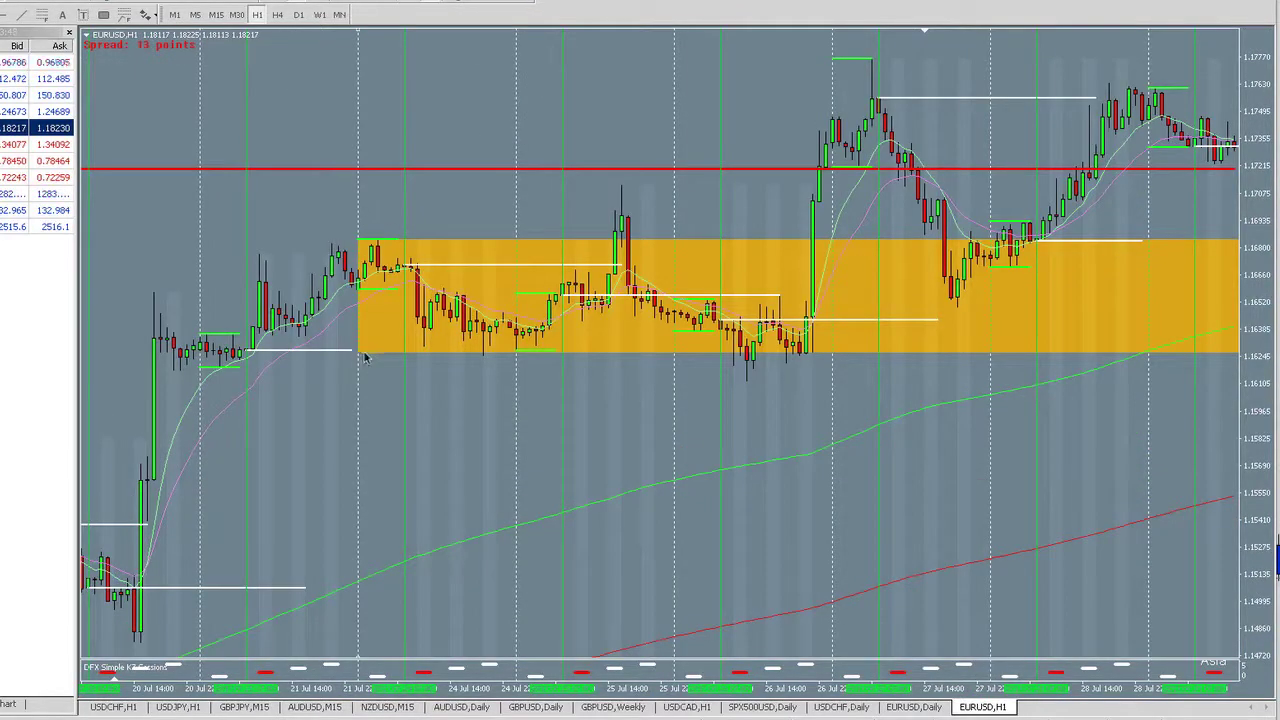
key(Page_Down)
key(Page_Down)
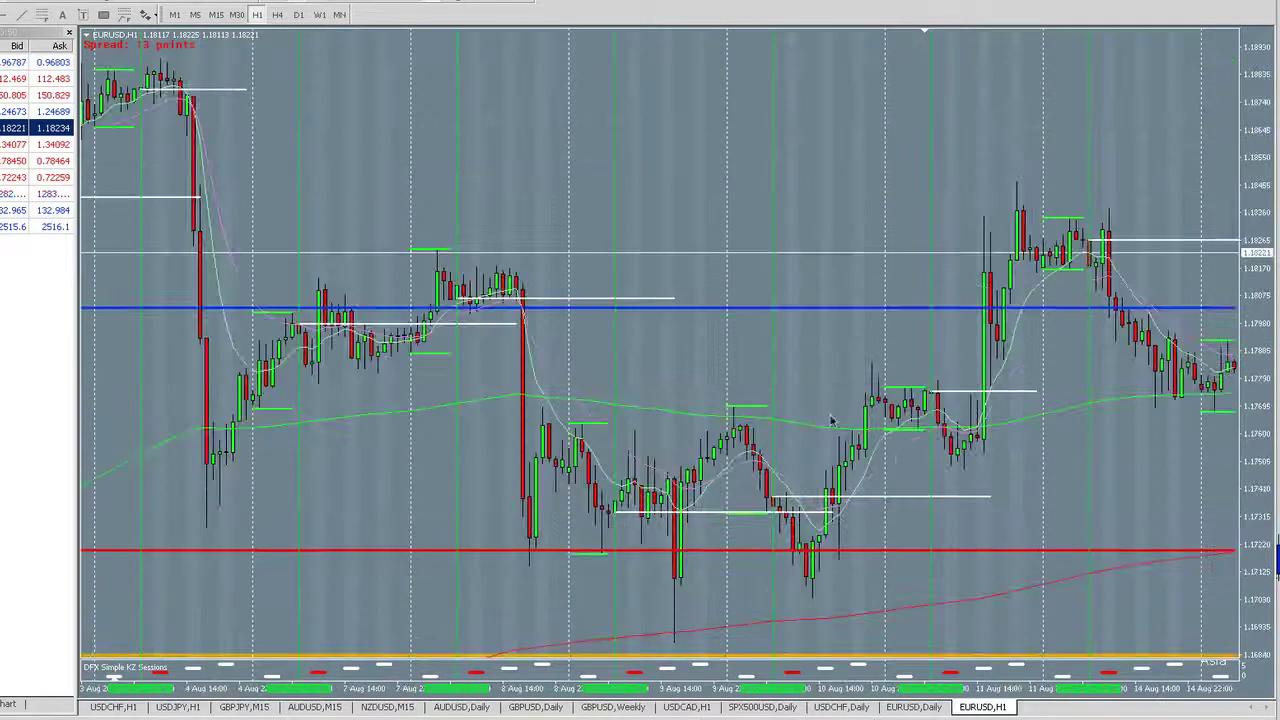
key(Page_Down)
key(minus)
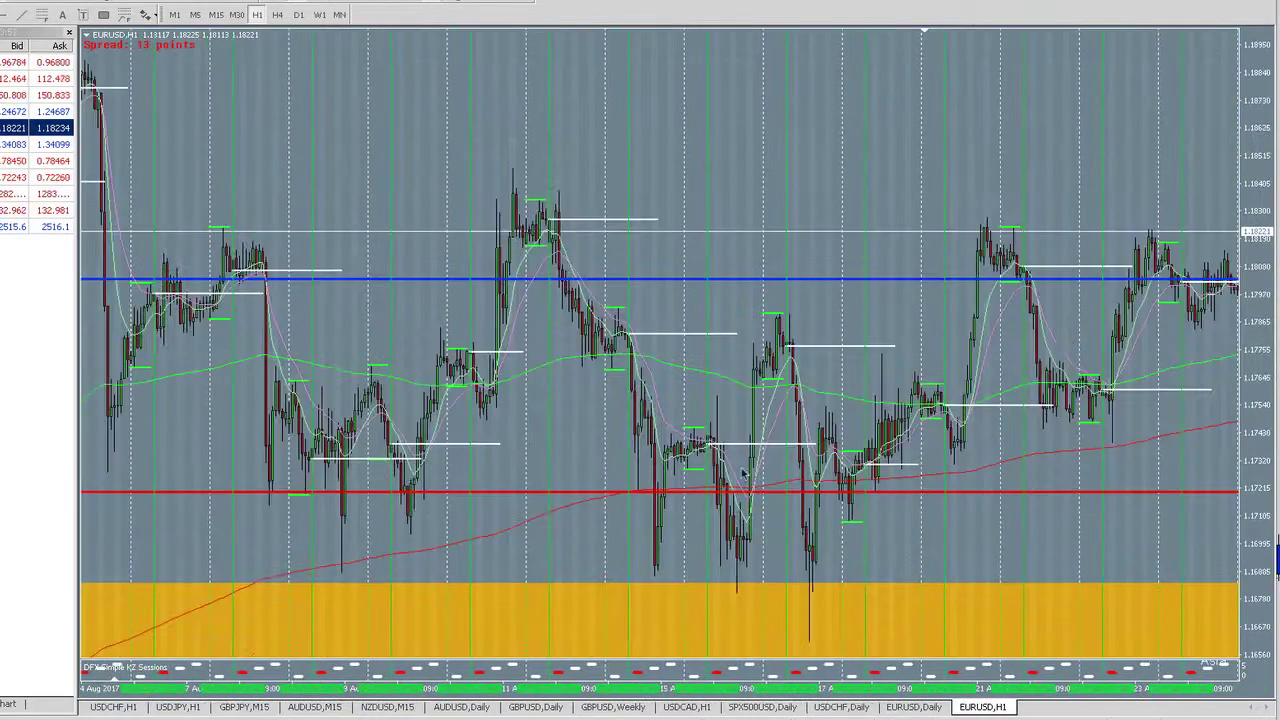
key(Page_Up)
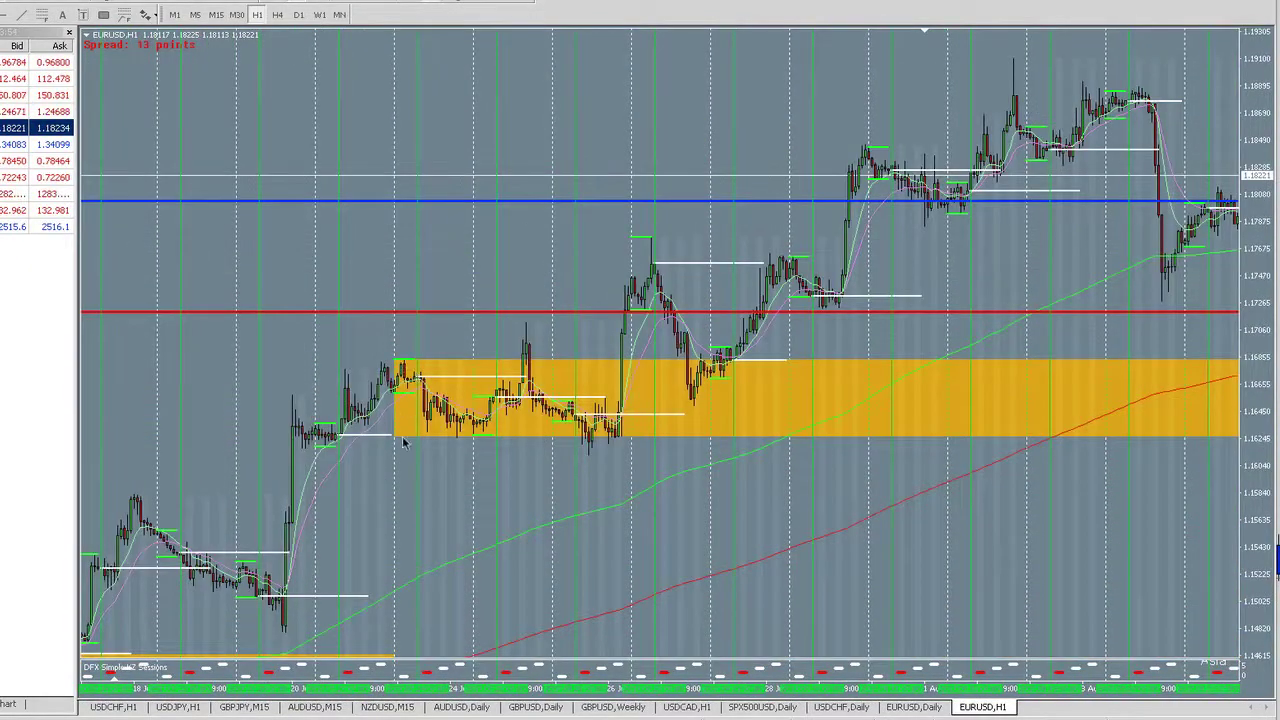
right_click(395, 441)
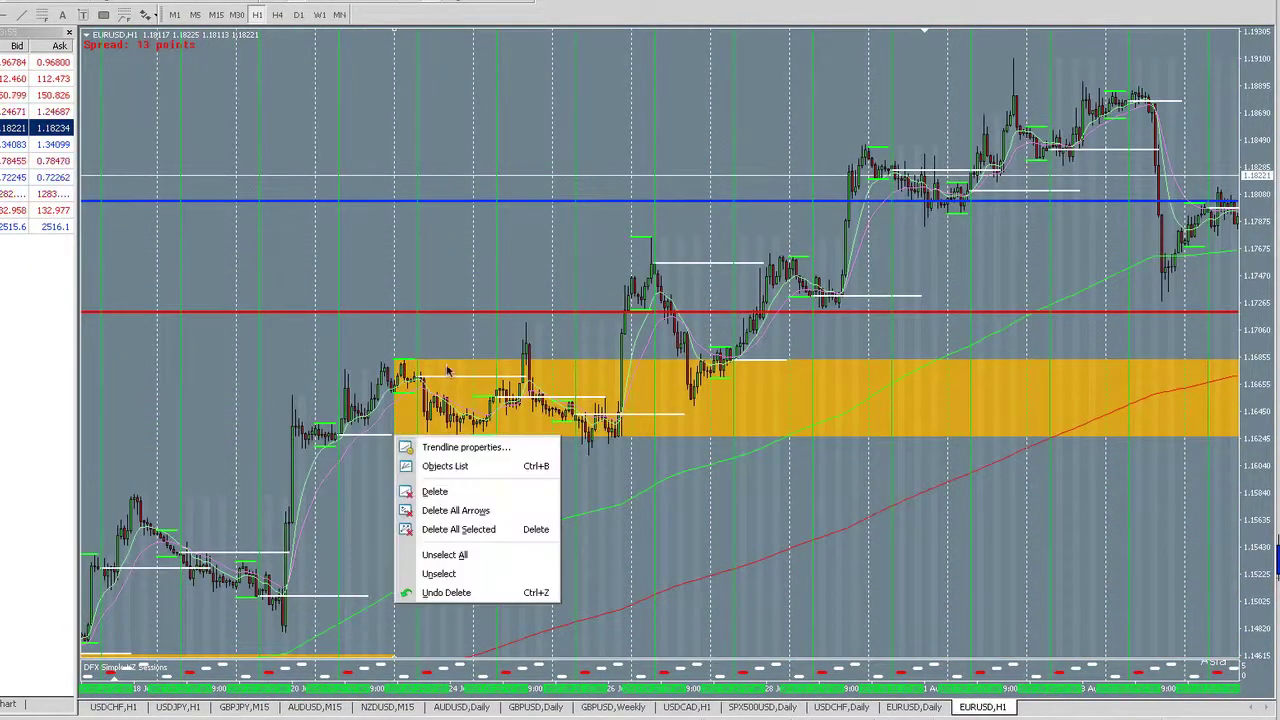
key(Escape)
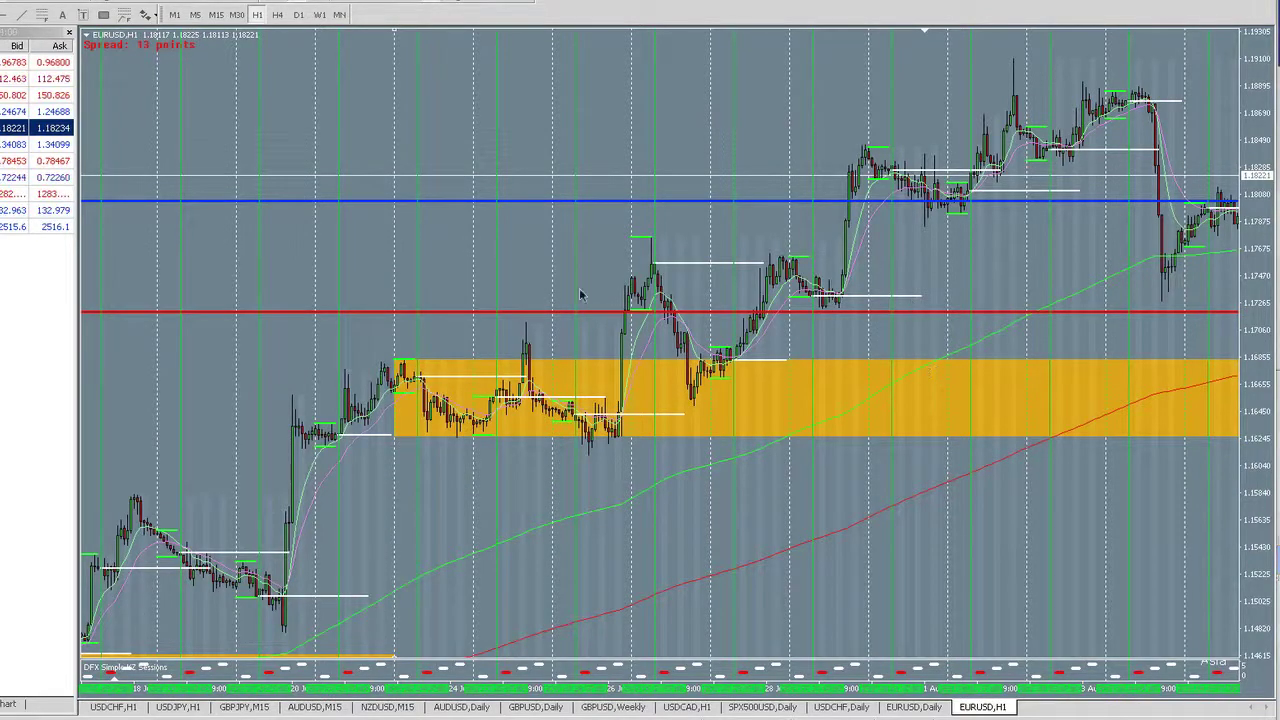
Switch EURUSD back to the daily timeframe and review the marked zones from April up to the latest candles
click(298, 15)
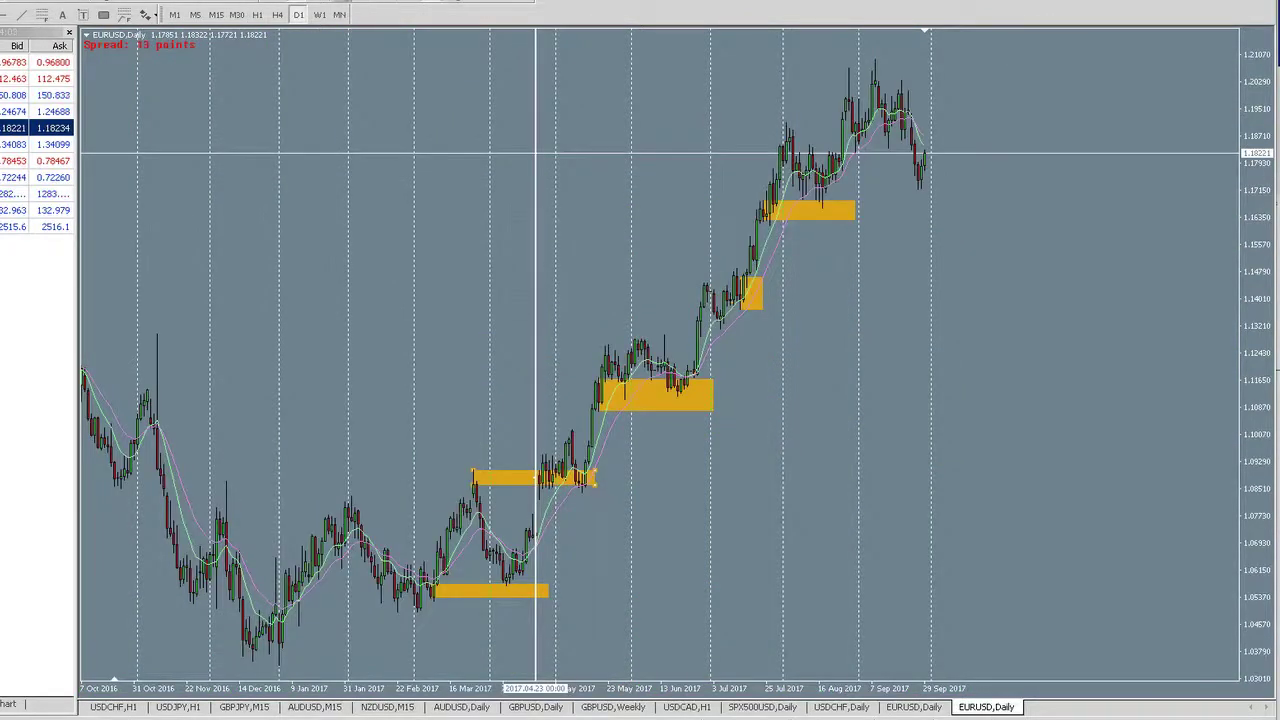
key(plus)
key(plus)
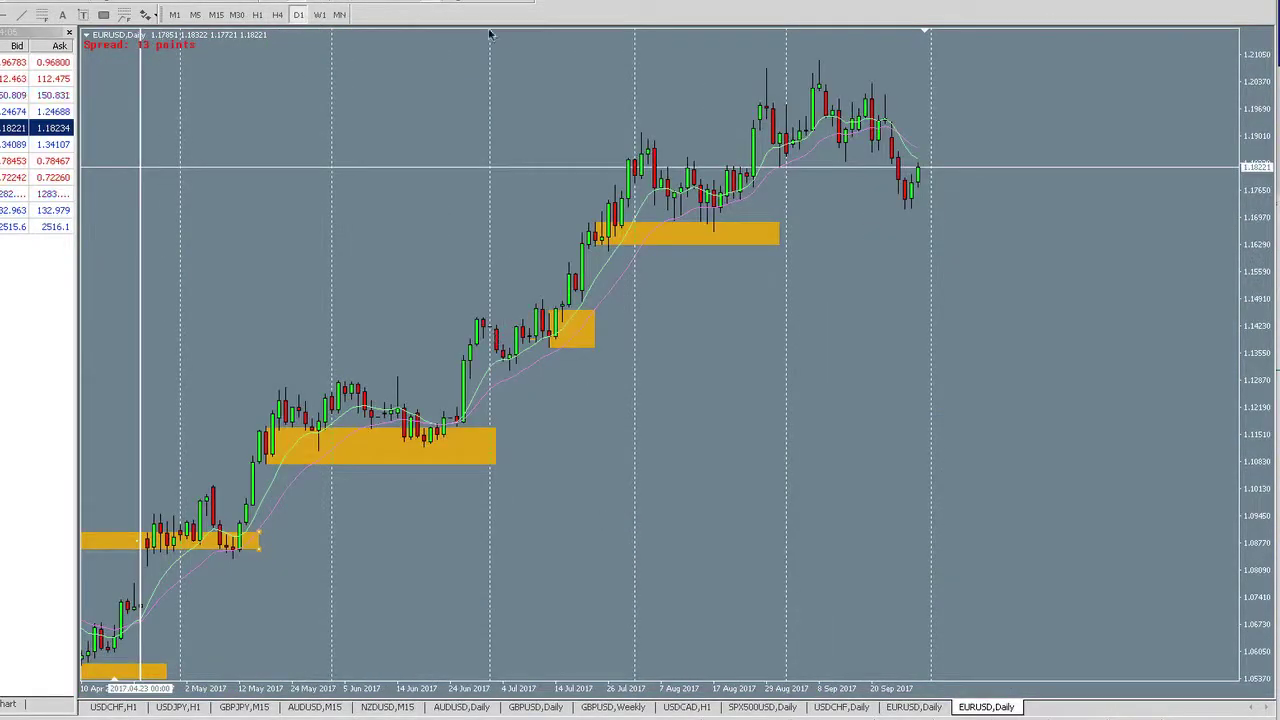
key(plus)
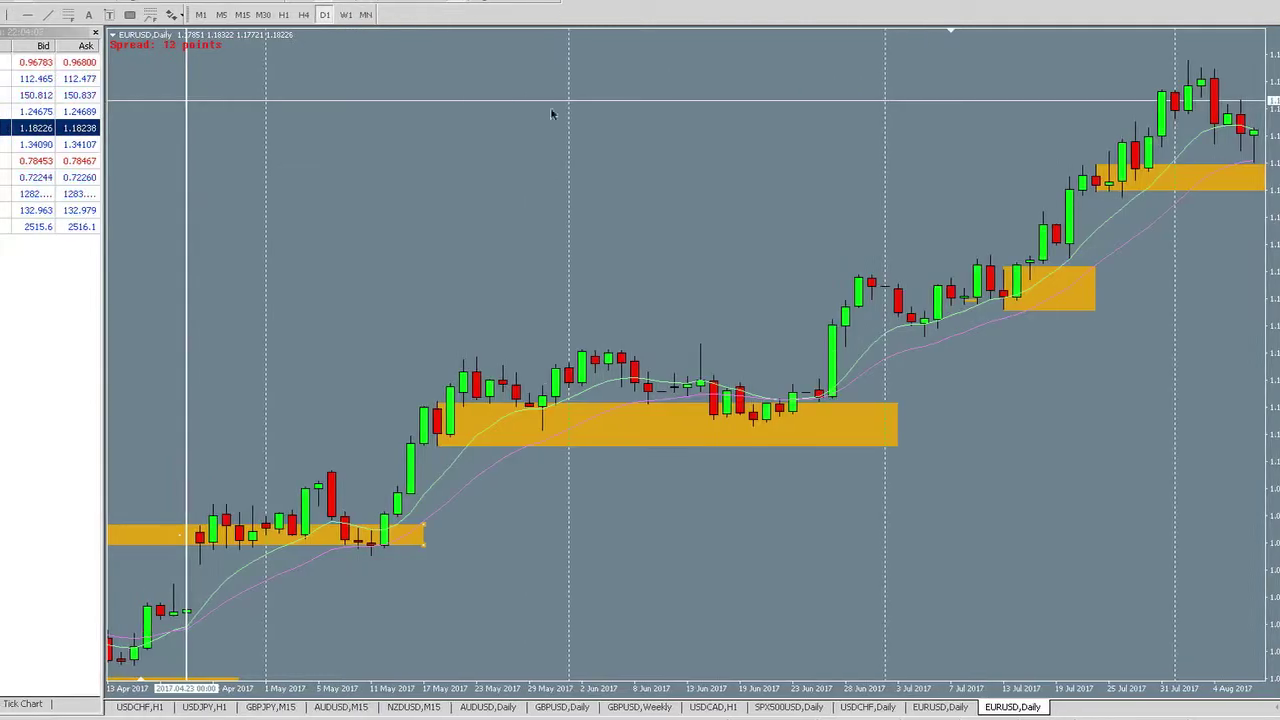
key(End)
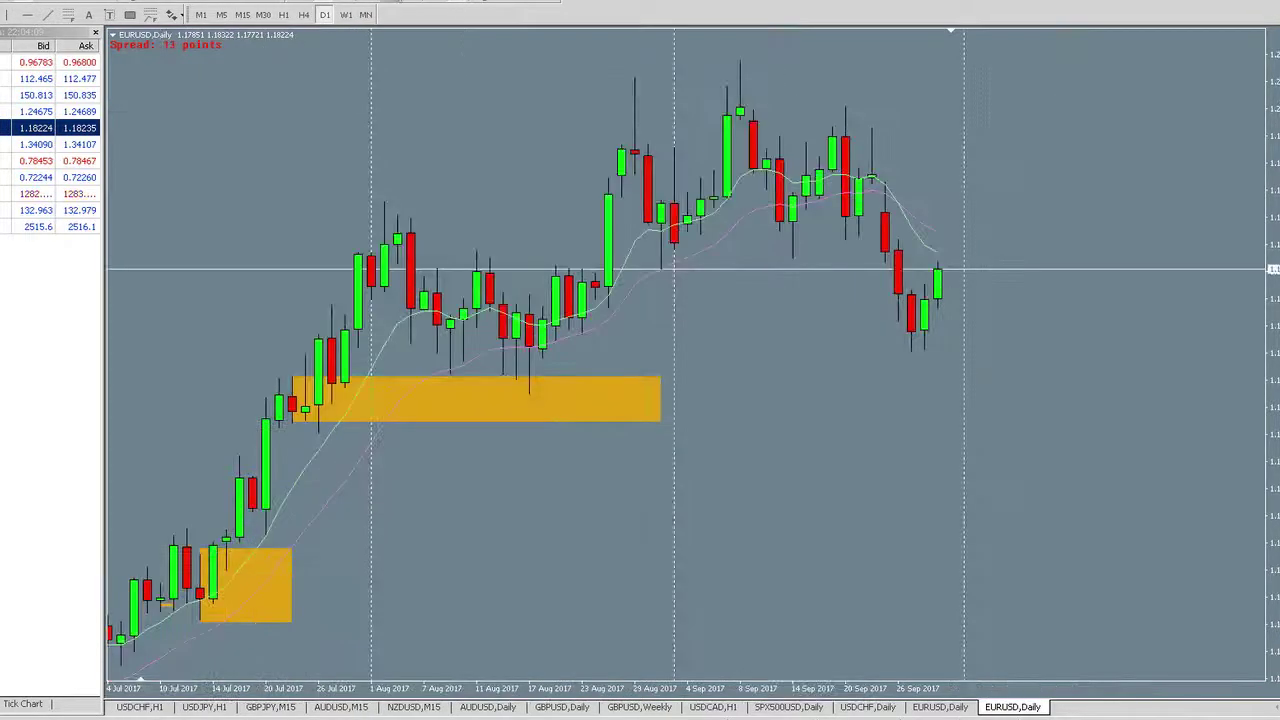
key(minus)
key(minus)
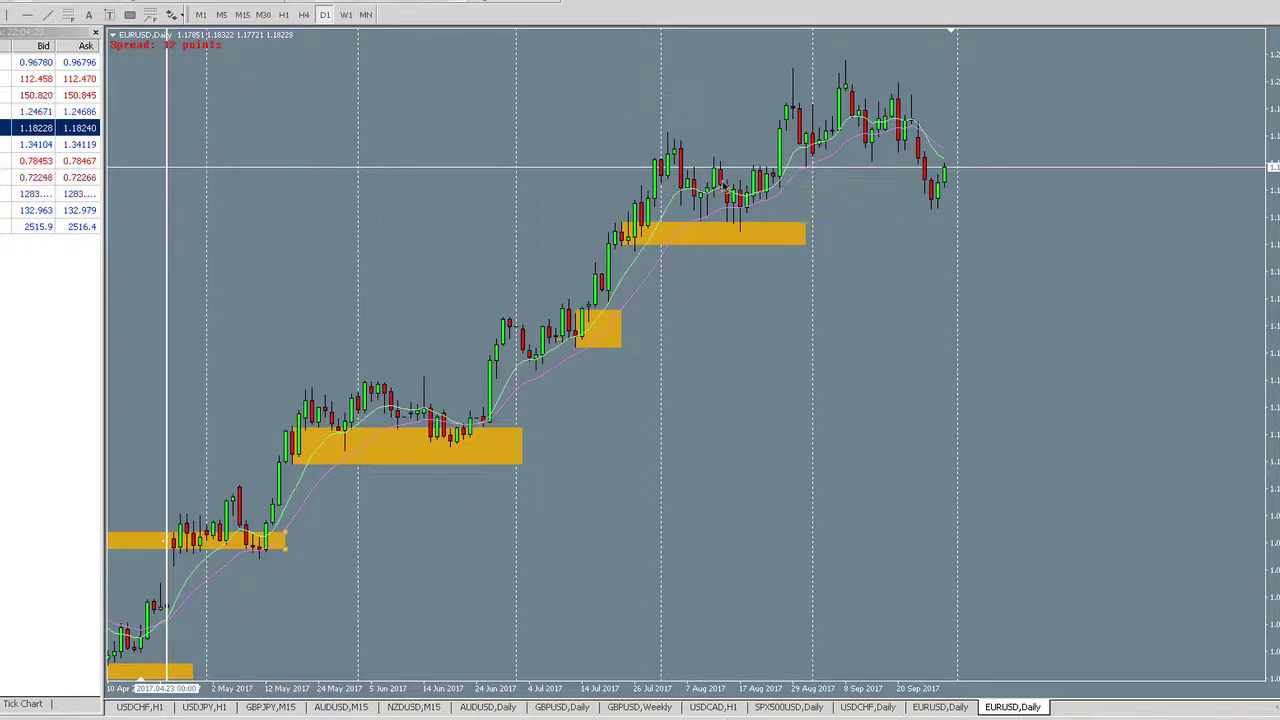
Apply a chart template to clear the drawn zones from the EURUSD daily chart
right_click(446, 174)
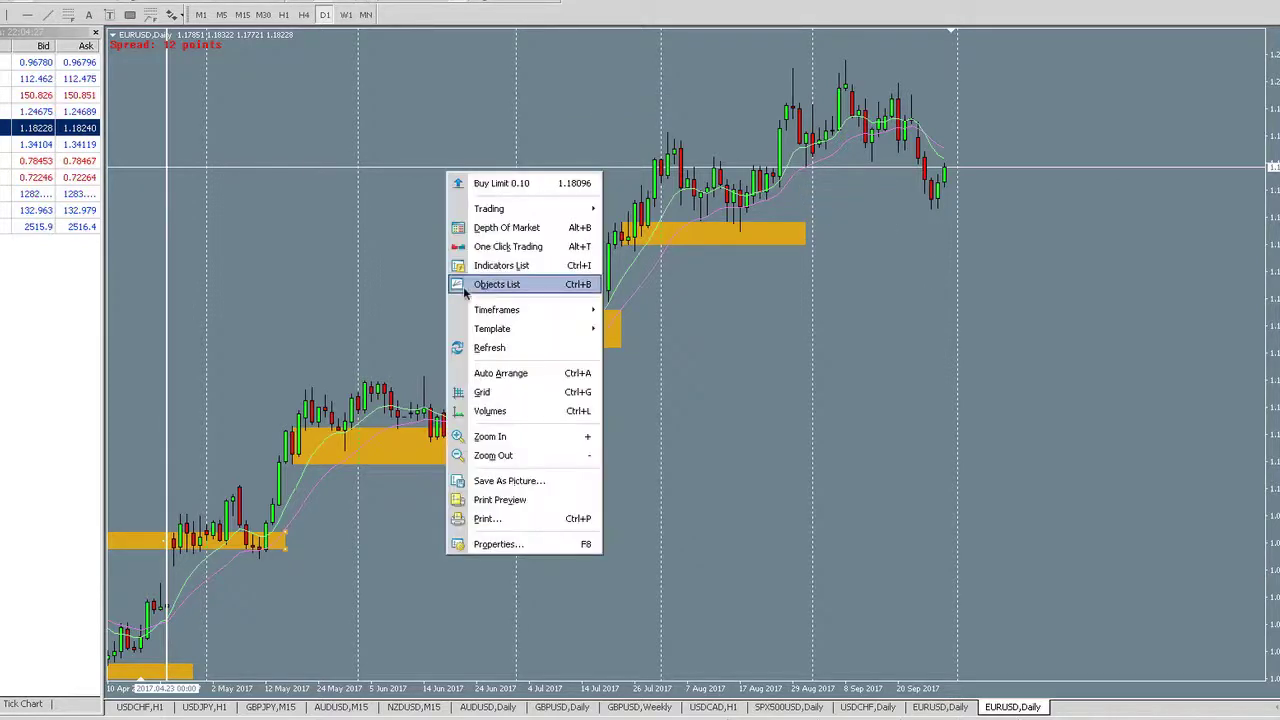
mouse_move(530, 328)
click(677, 486)
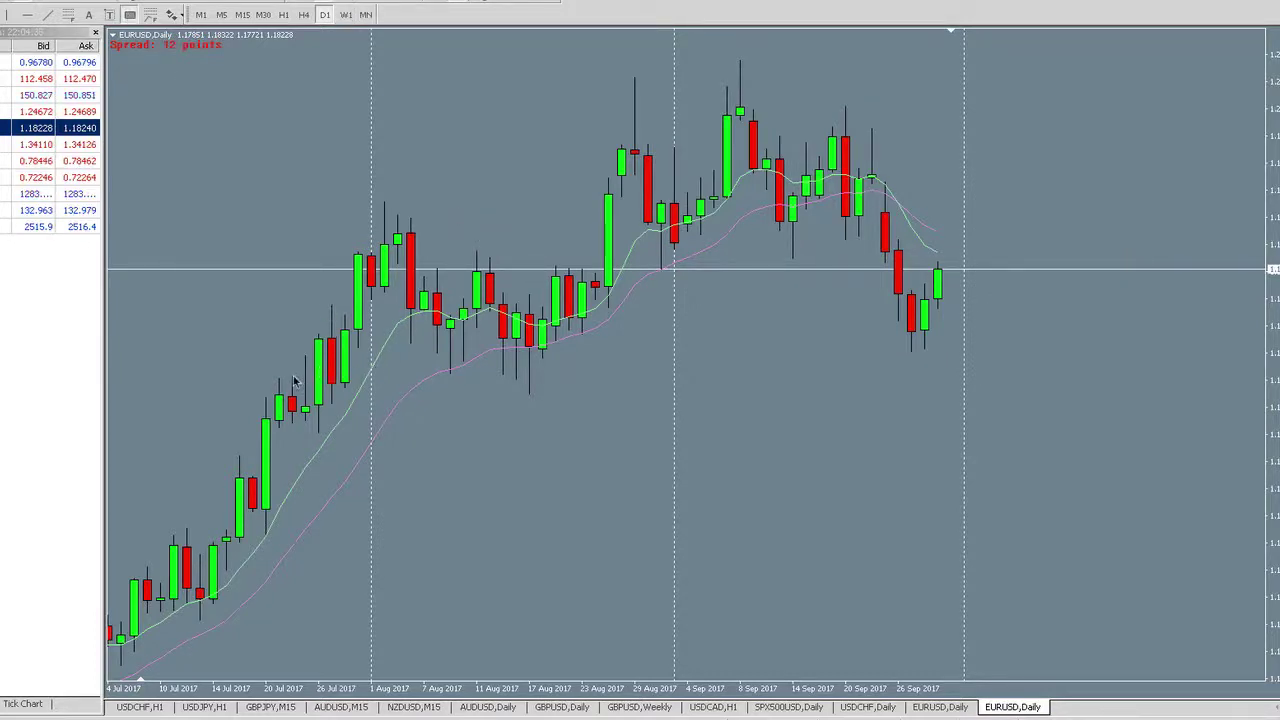
Draw a rectangle around the 24 July daily candle and bring it up on the one-hour timeframe
drag(292, 377, 305, 422)
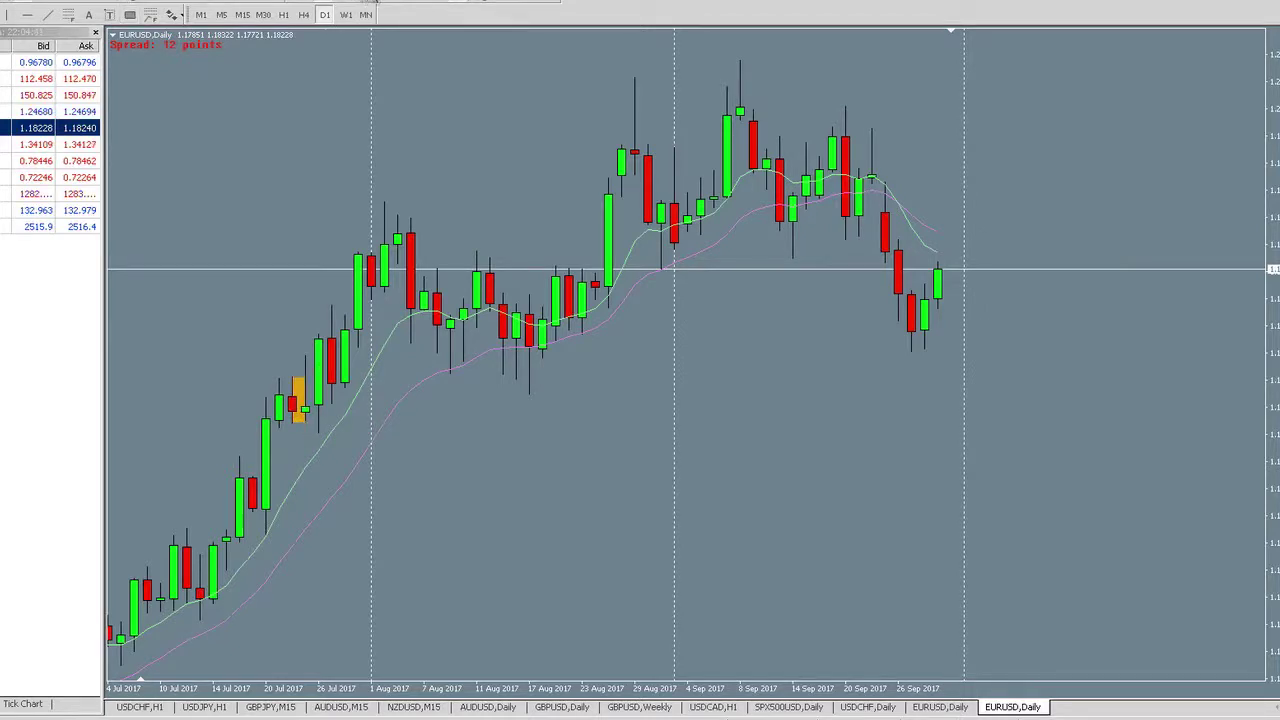
click(283, 14)
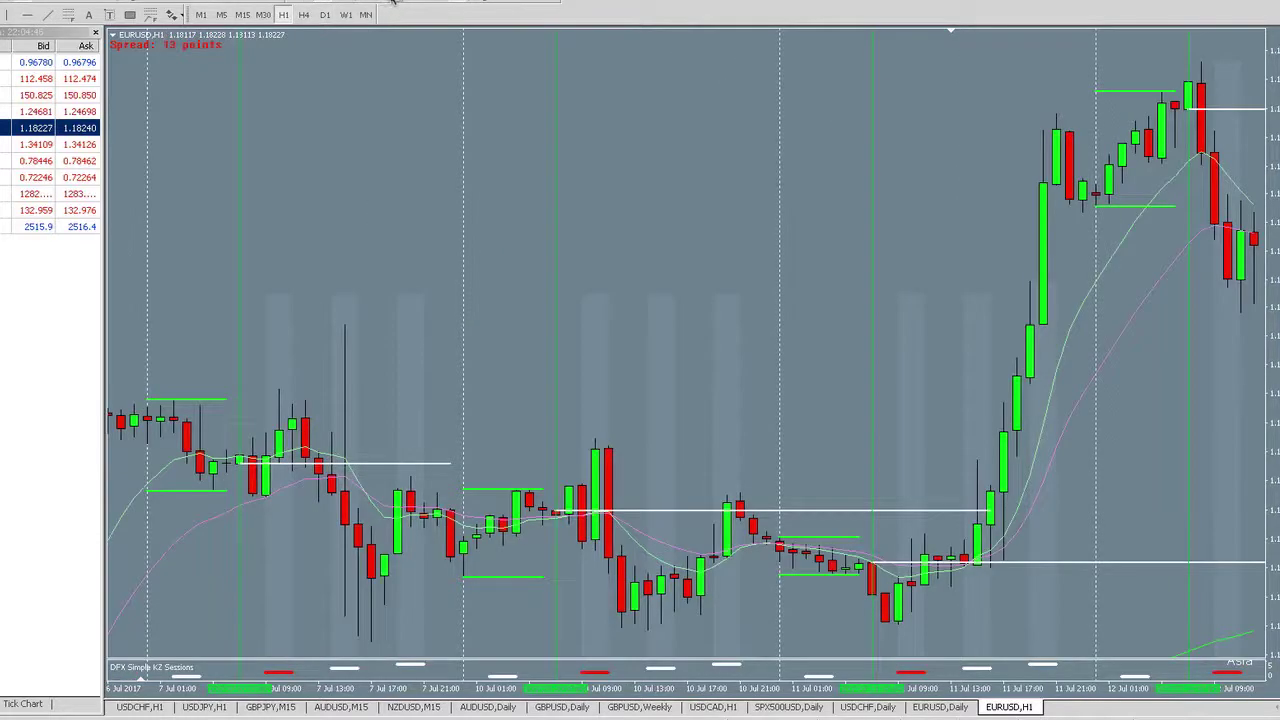
key(plus)
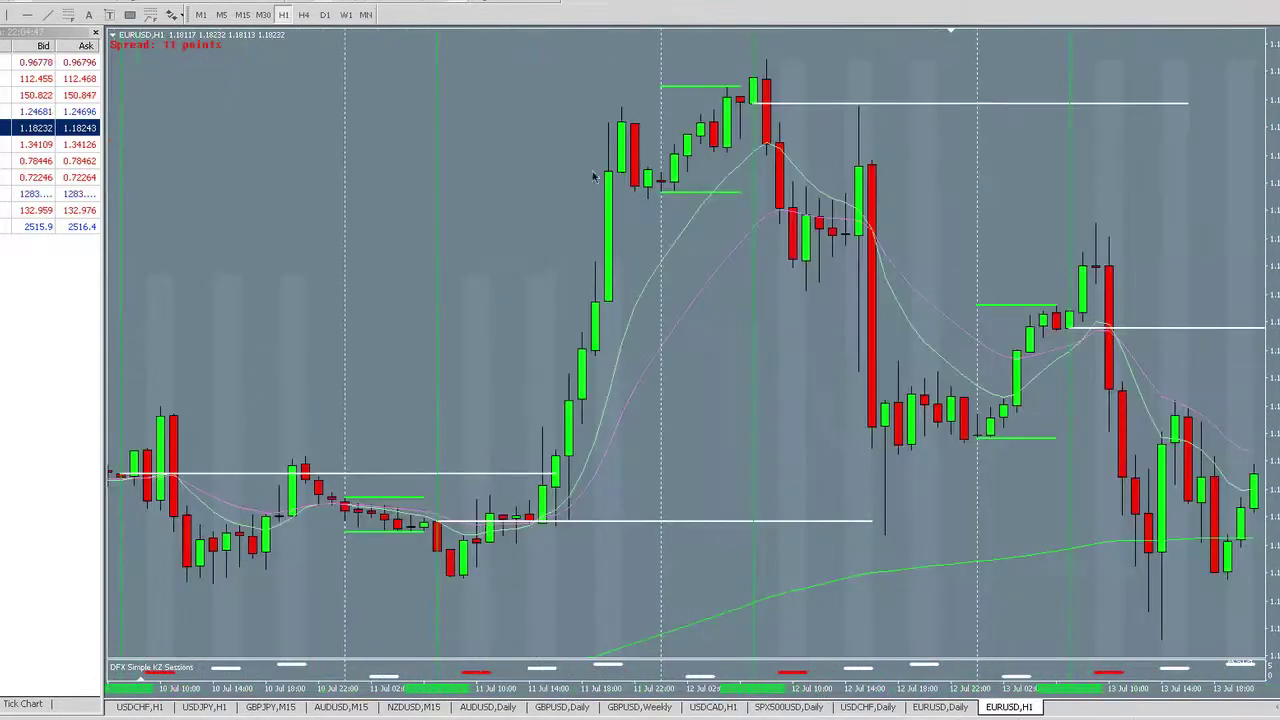
scroll(594, 174, up, 10)
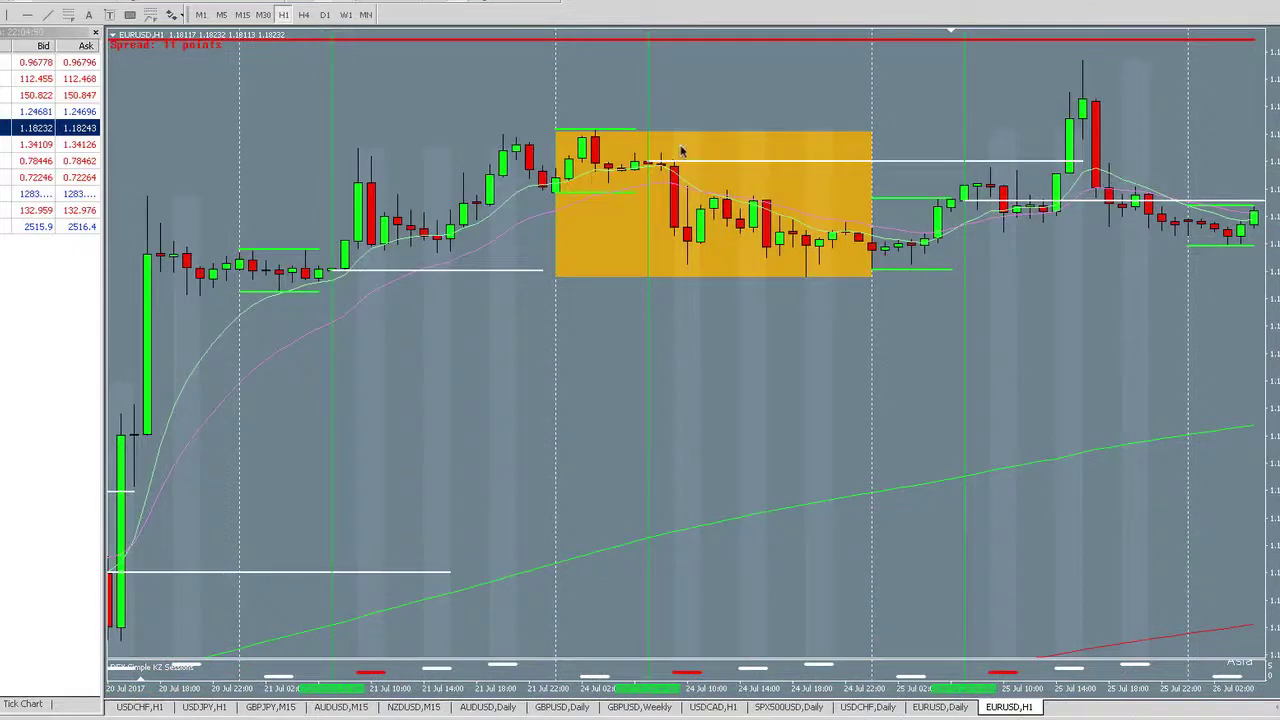
Draw a near-horizontal trendline from the 24 July high to the 25 July afternoon rally along the rectangle's upper edge
scroll(838, 255, down, 3)
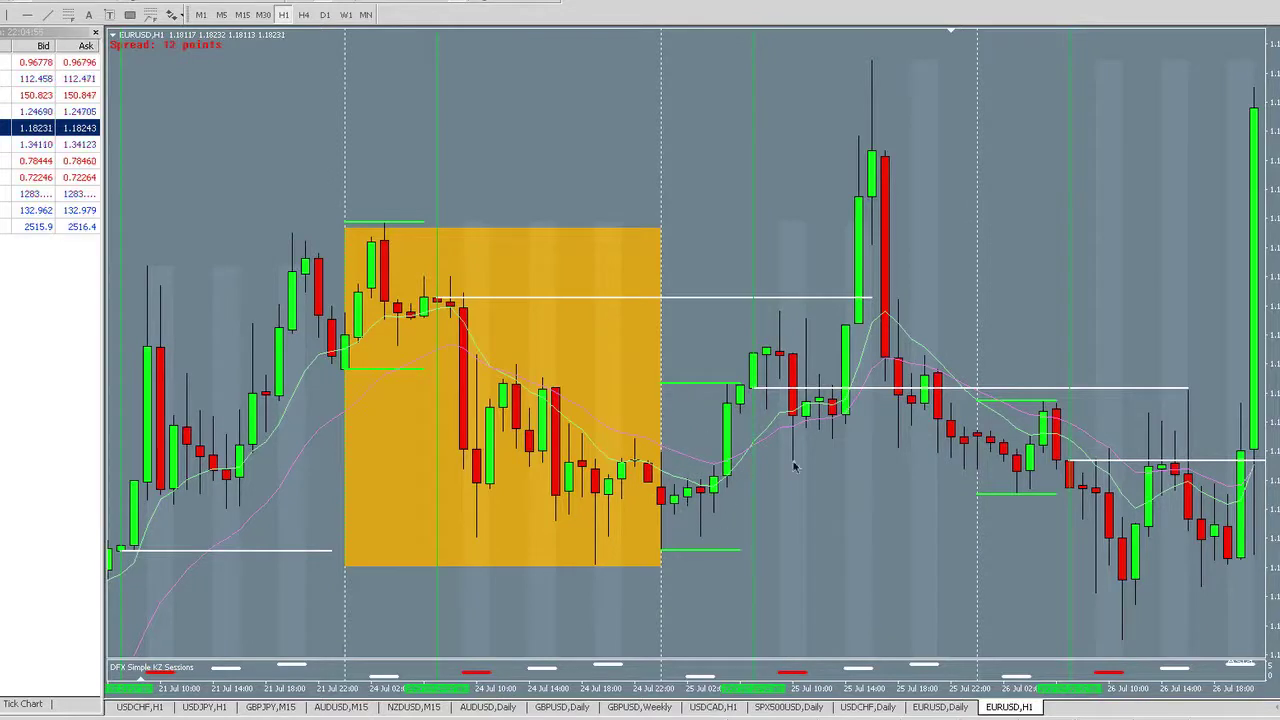
click(47, 15)
drag(388, 228, 855, 224)
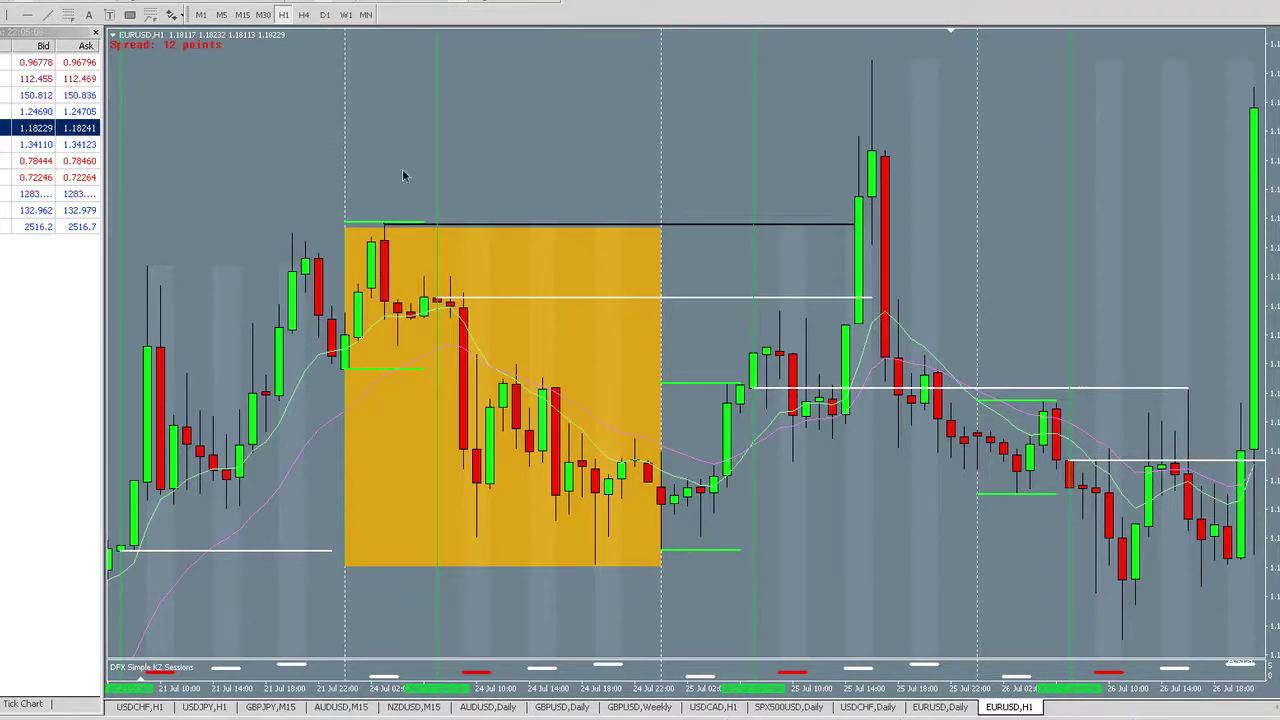
Return to the daily timeframe and examine the enlarged candles from late July to 29 September 2017
click(323, 15)
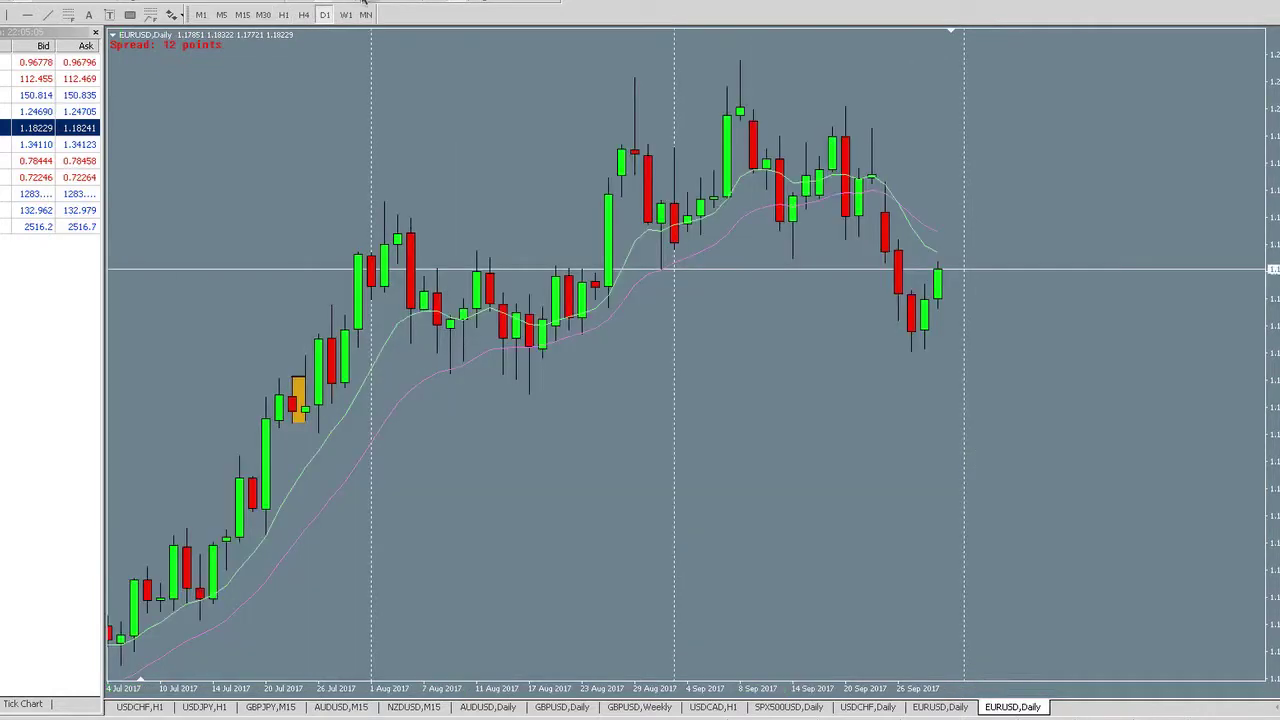
key(plus)
scroll(514, 129, down, 3)
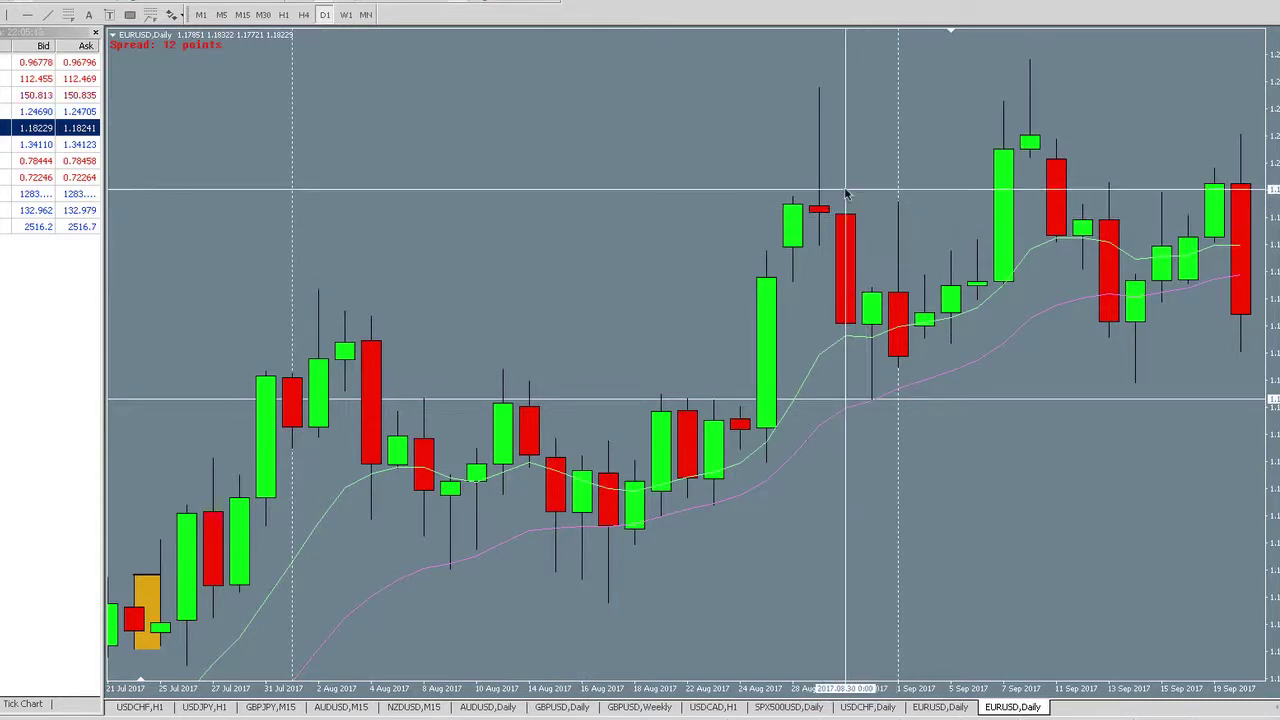
scroll(845, 193, down, 3)
scroll(990, 194, down, 4)
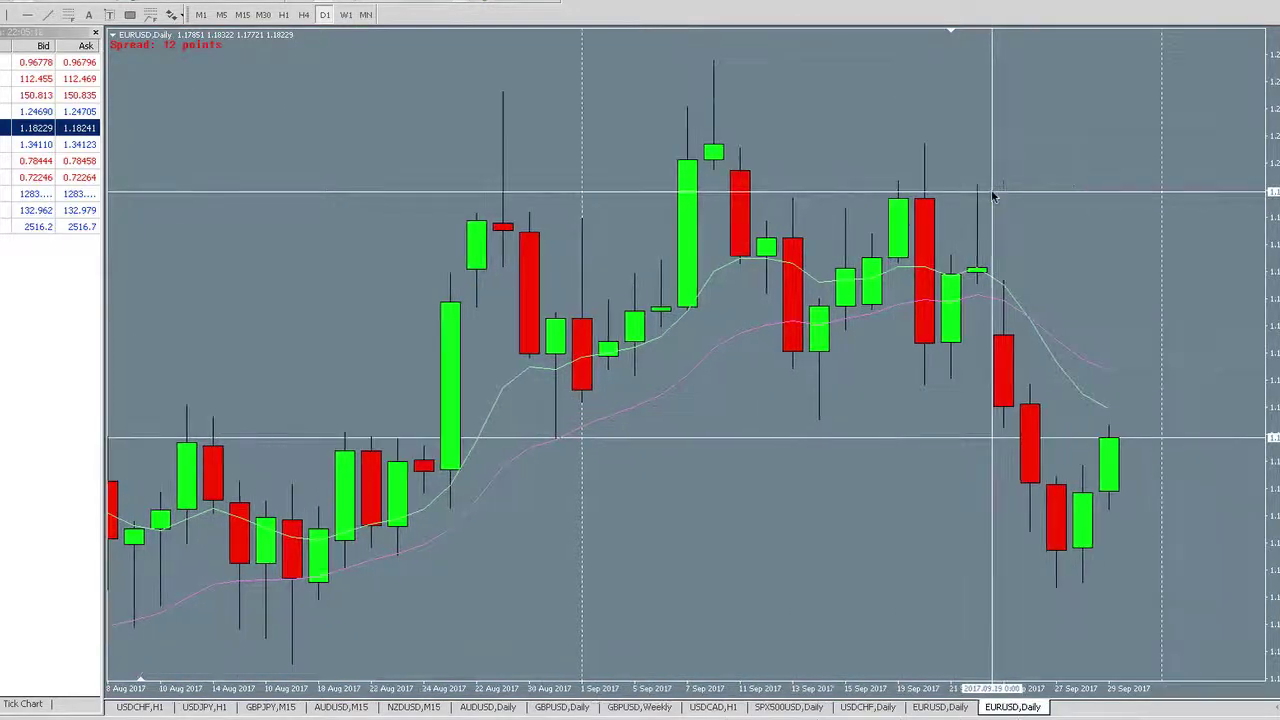
scroll(1048, 367, down, 4)
scroll(1048, 367, down, 3)
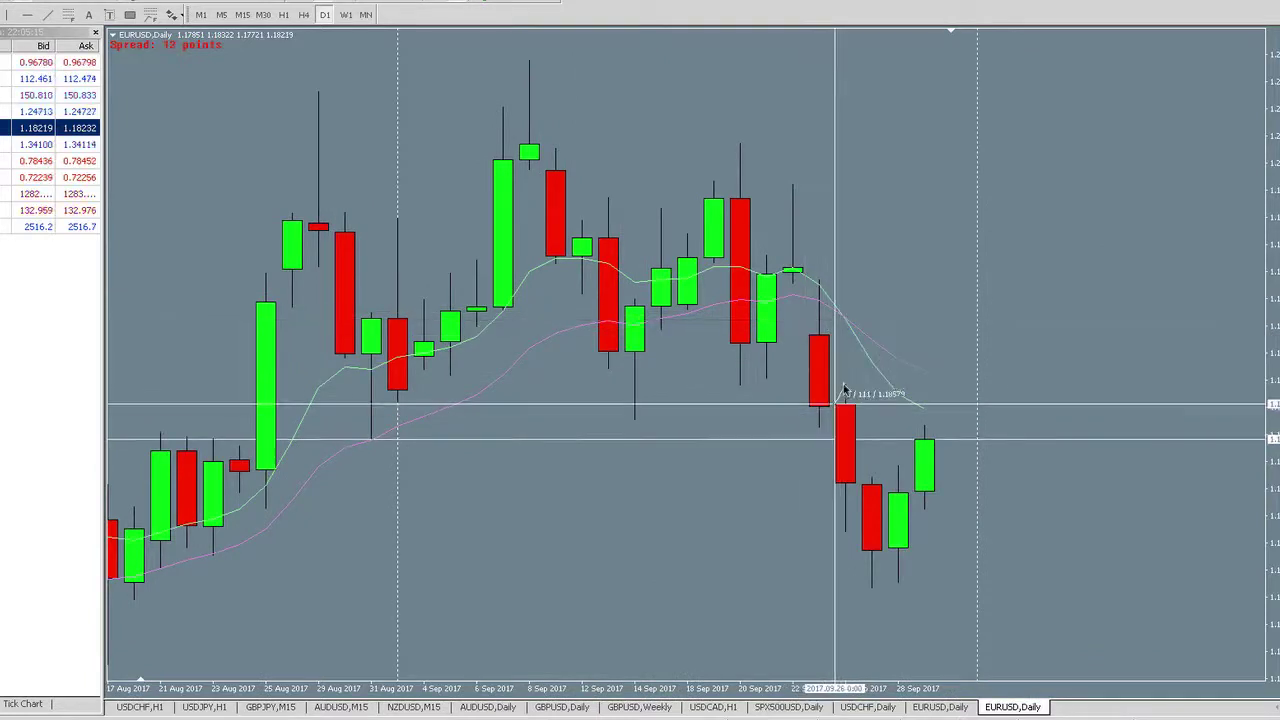
Measure price distances between the 7, 8 and 9 June 2017 daily candles with the crosshair
scroll(560, 323, up, 10)
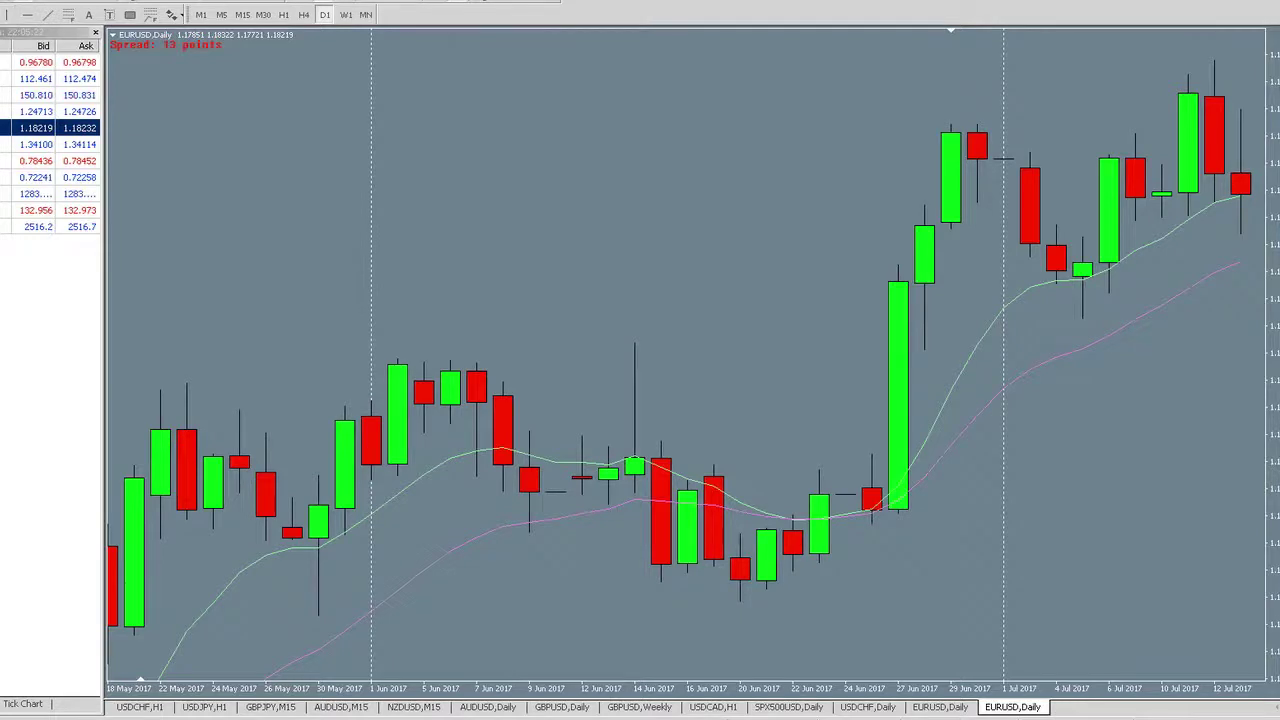
middle_click(471, 377)
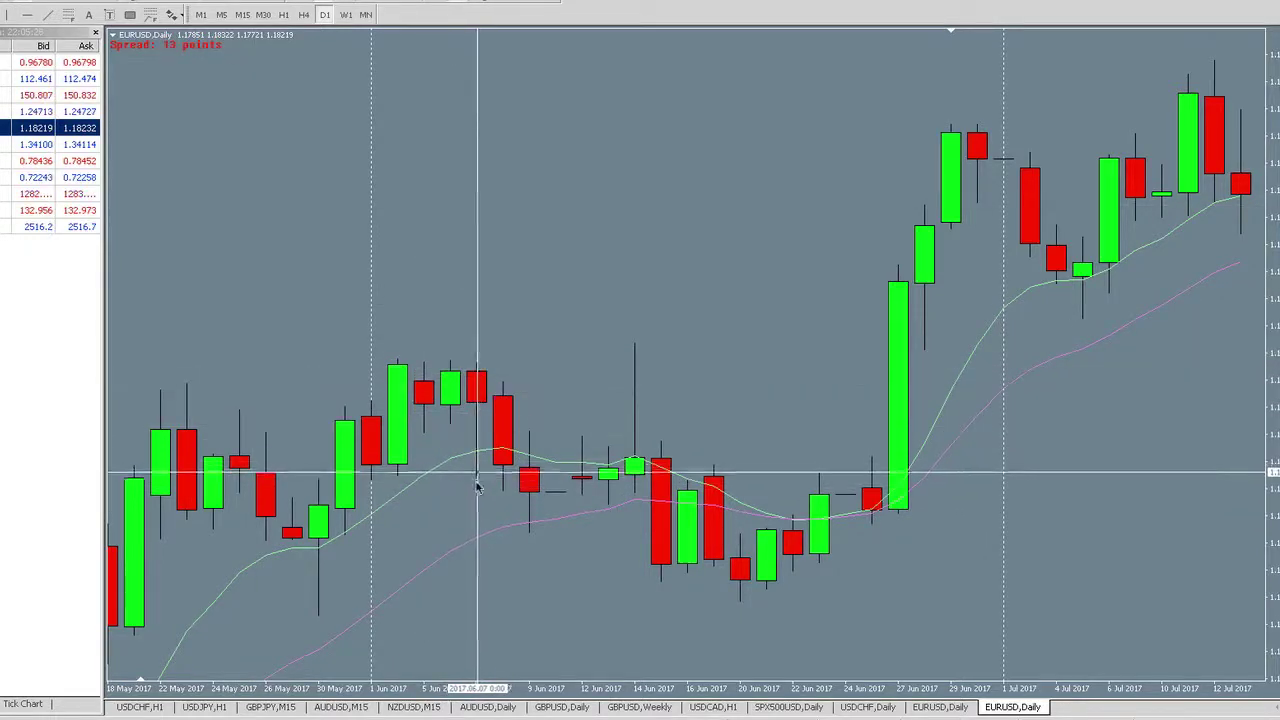
drag(491, 400, 505, 388)
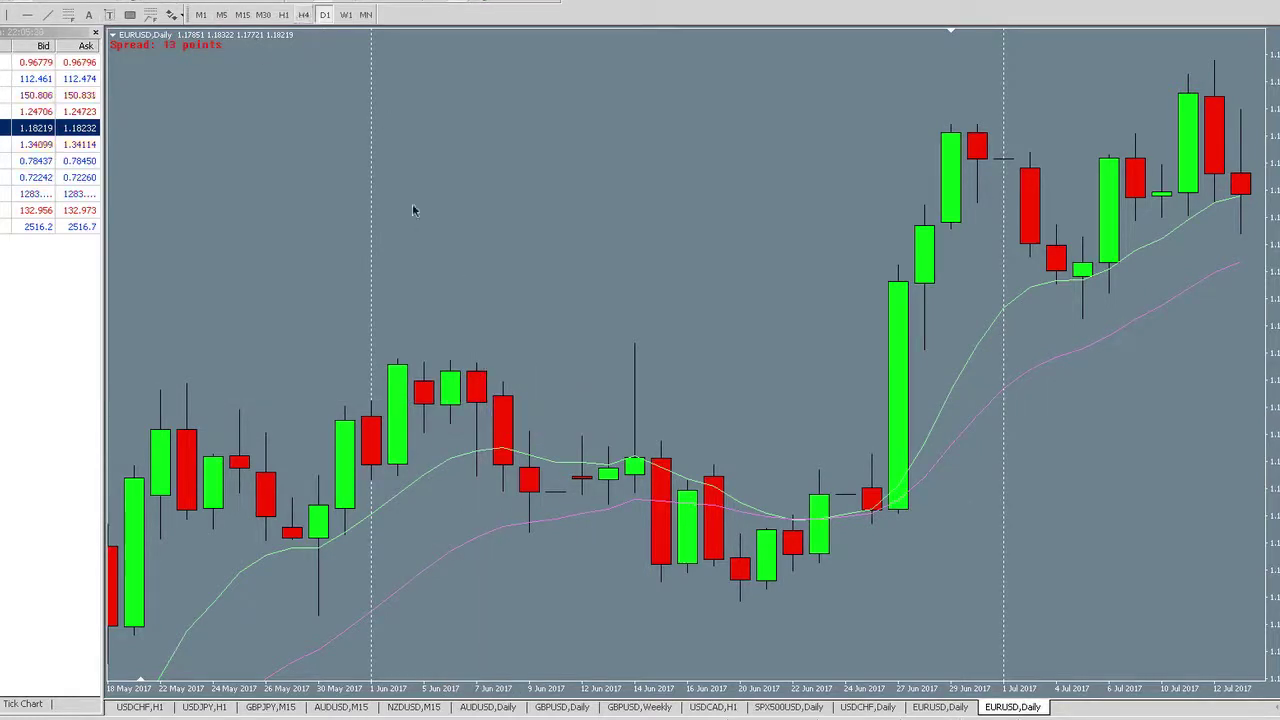
mouse_move(519, 262)
middle_click(471, 286)
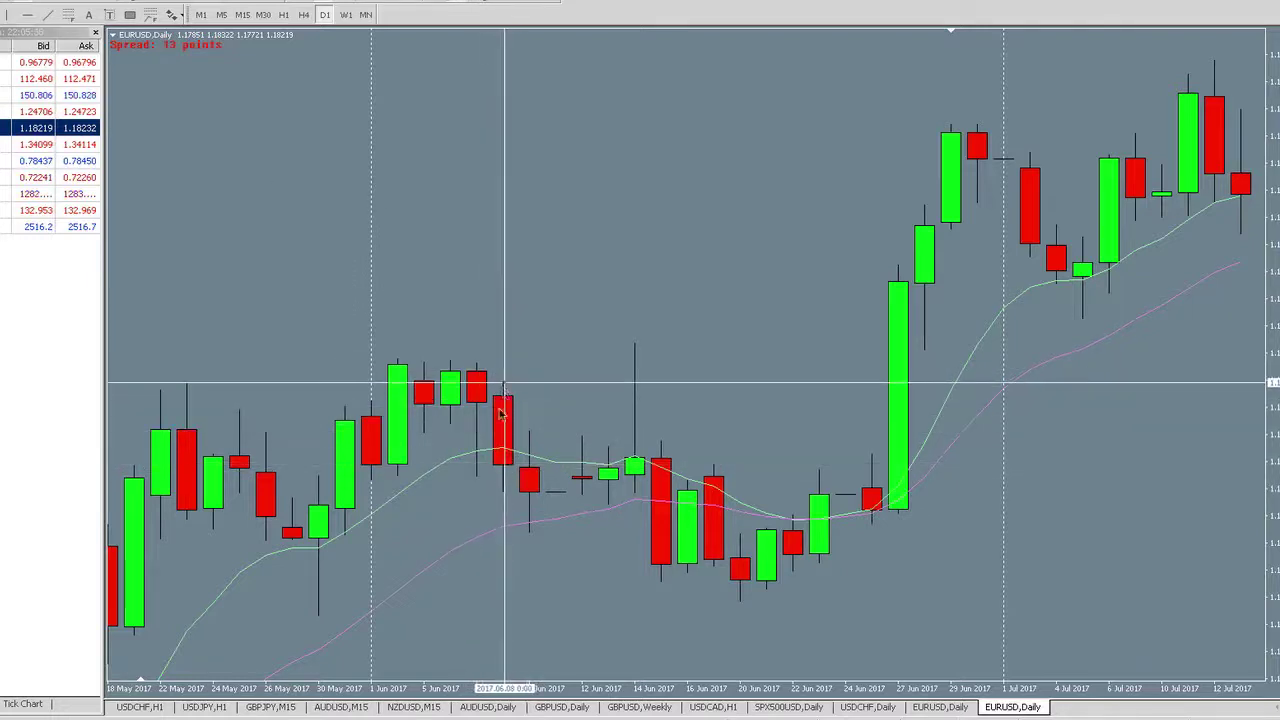
drag(511, 467, 531, 438)
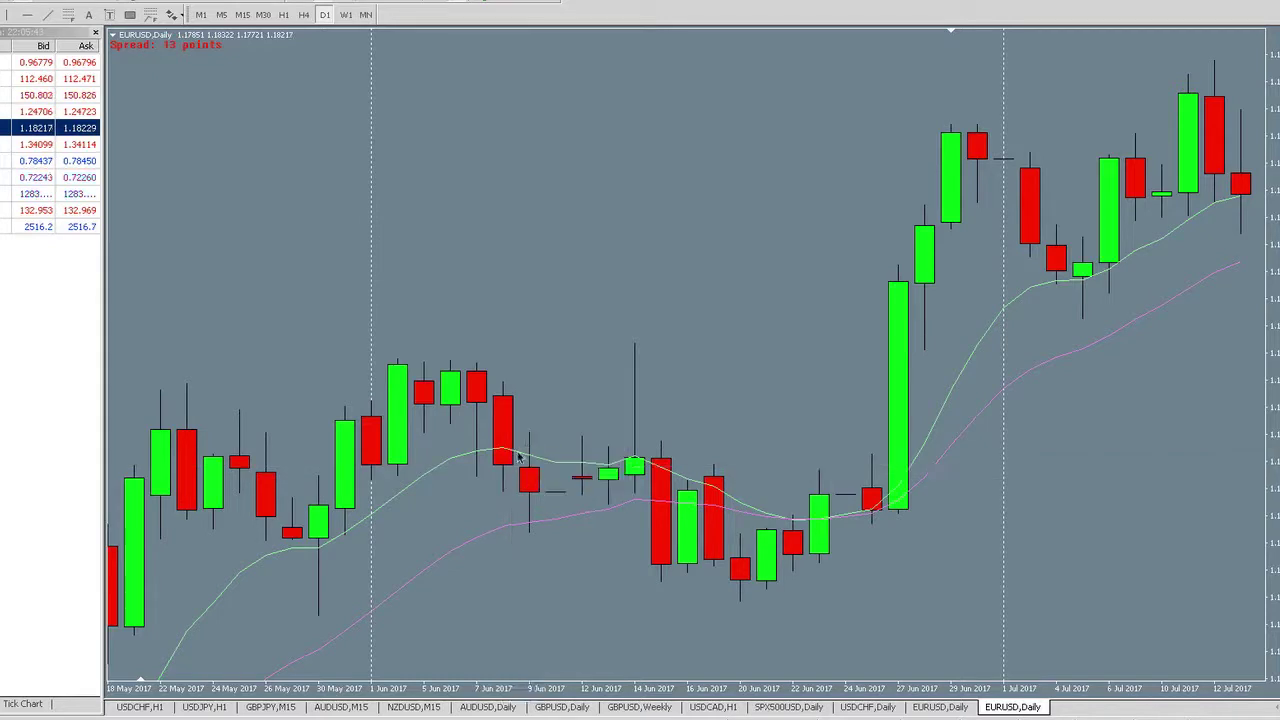
middle_click(527, 438)
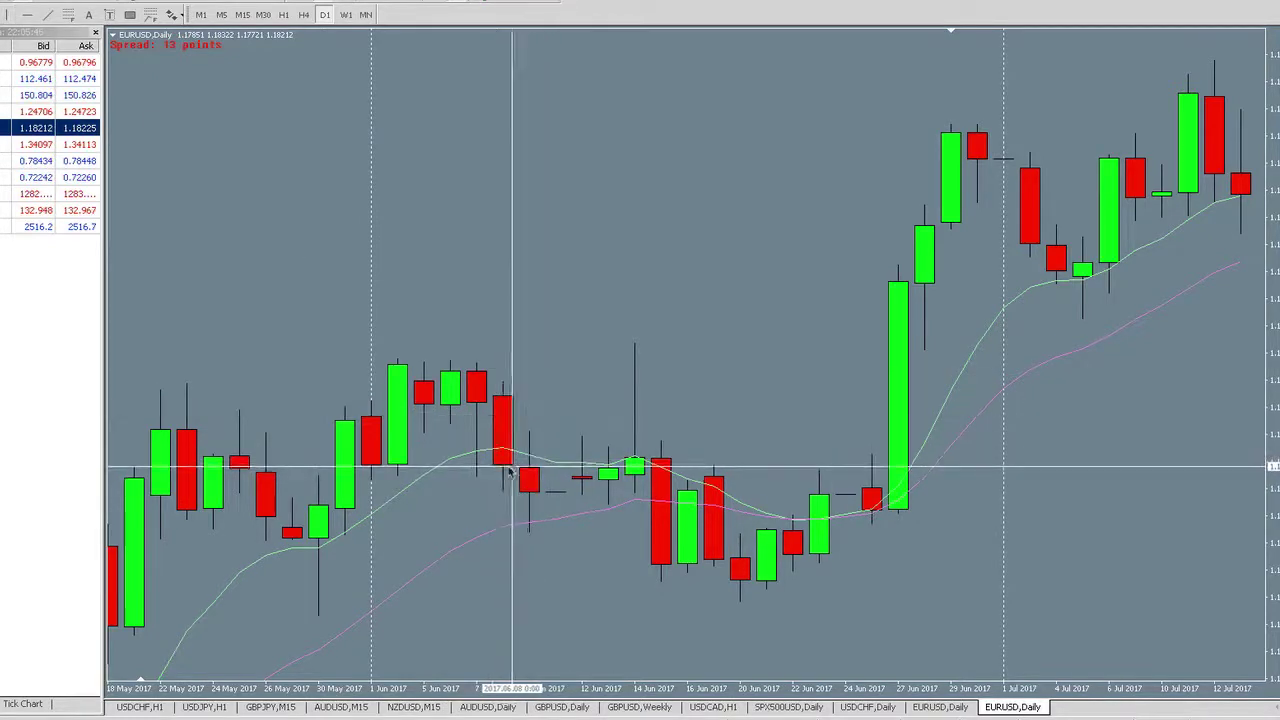
drag(517, 467, 526, 494)
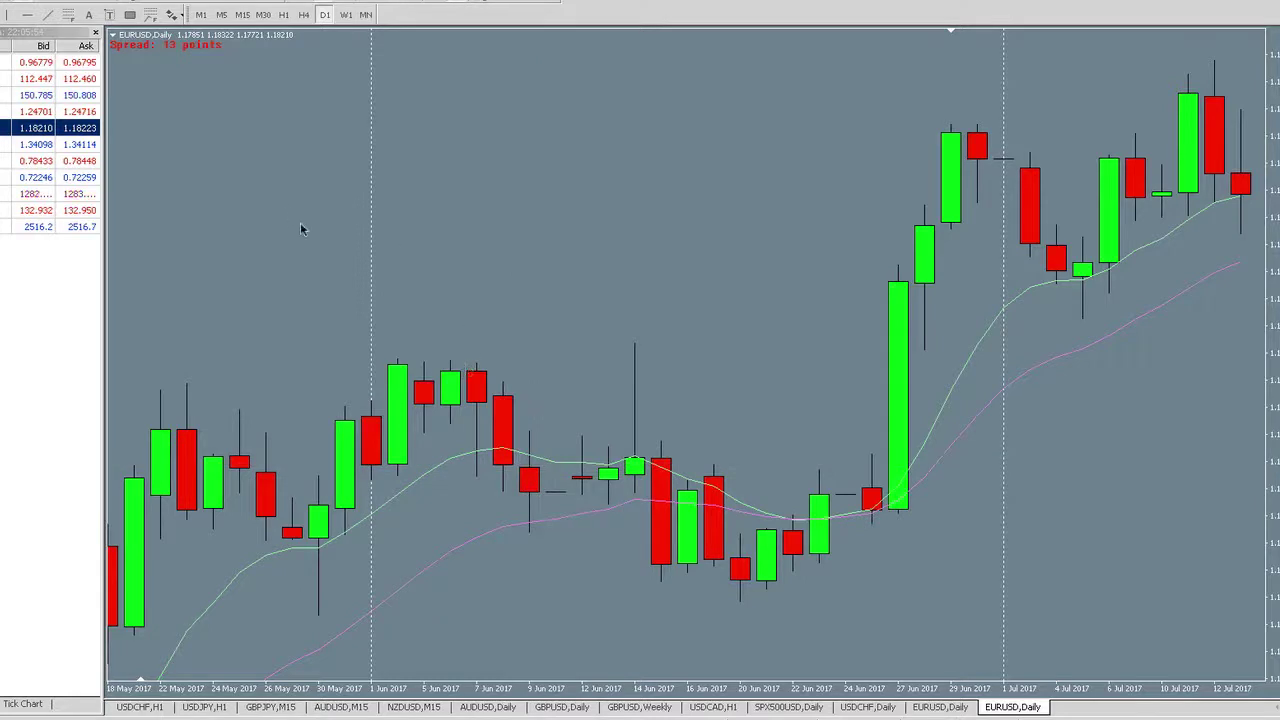
middle_click(450, 350)
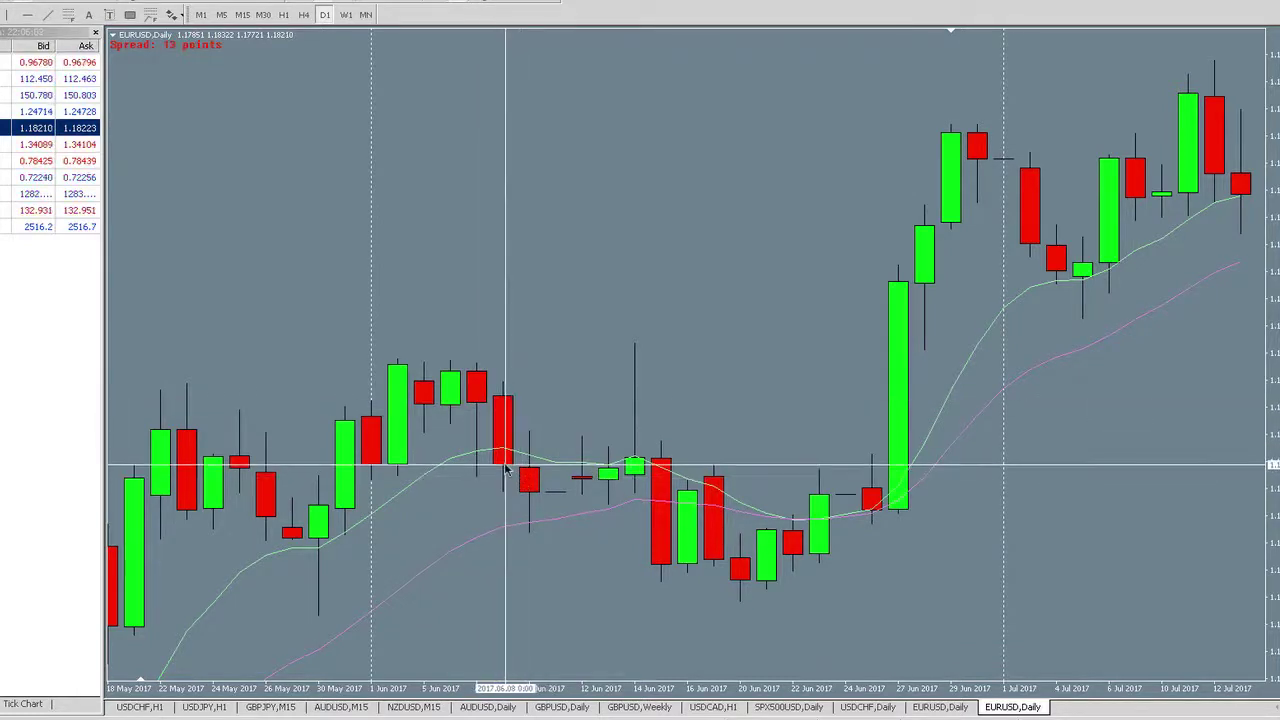
drag(506, 466, 527, 428)
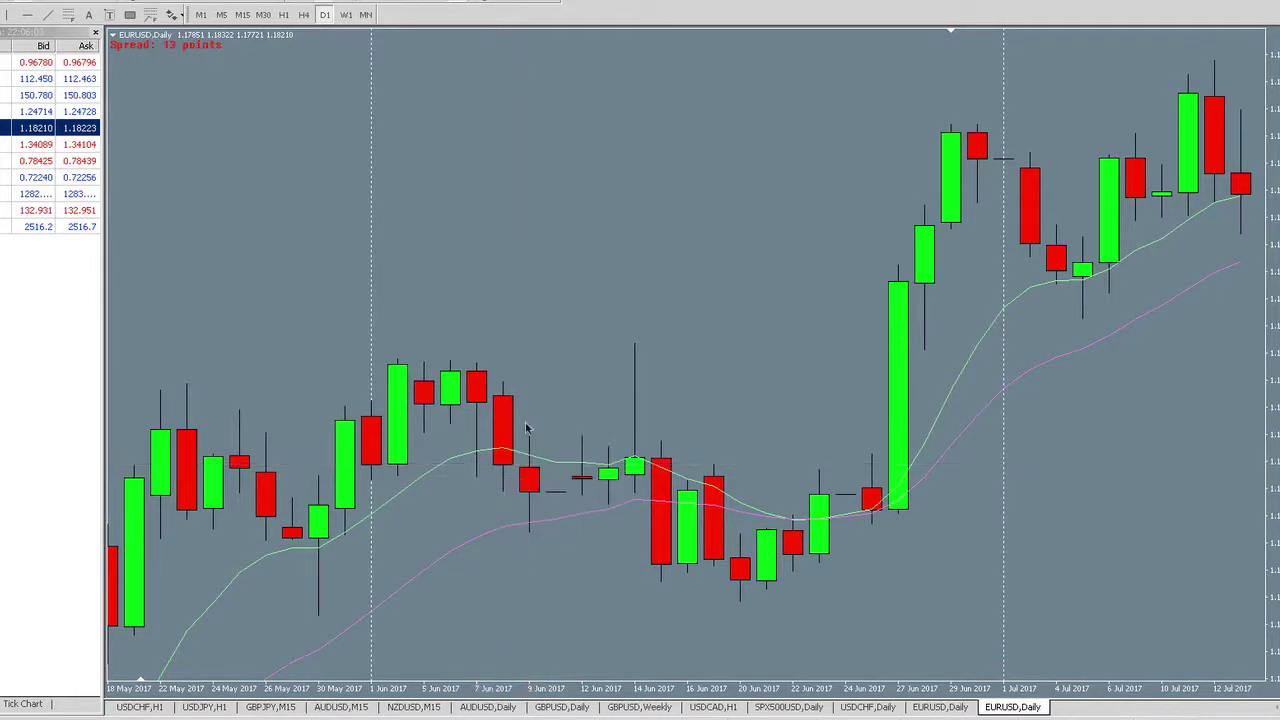
middle_click(429, 423)
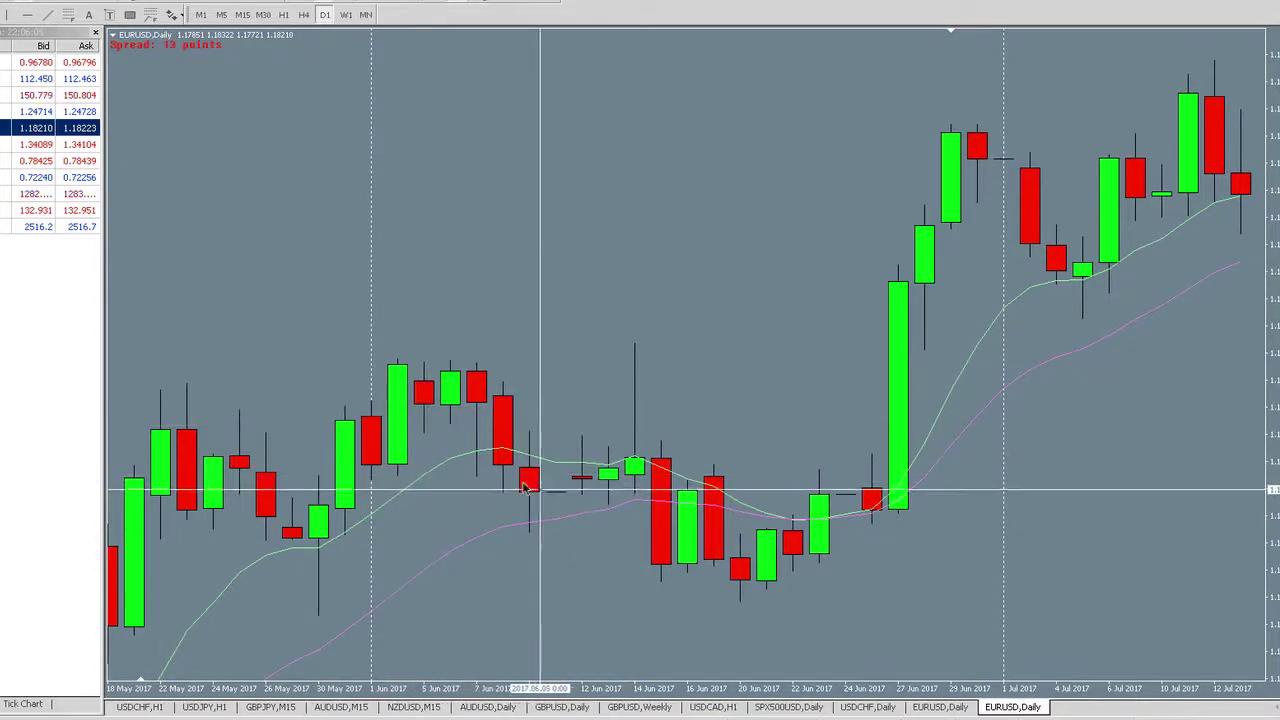
Measure from the close of the 22 May 2017 daily candle to the high of the 23 May candle
scroll(502, 460, up, 5)
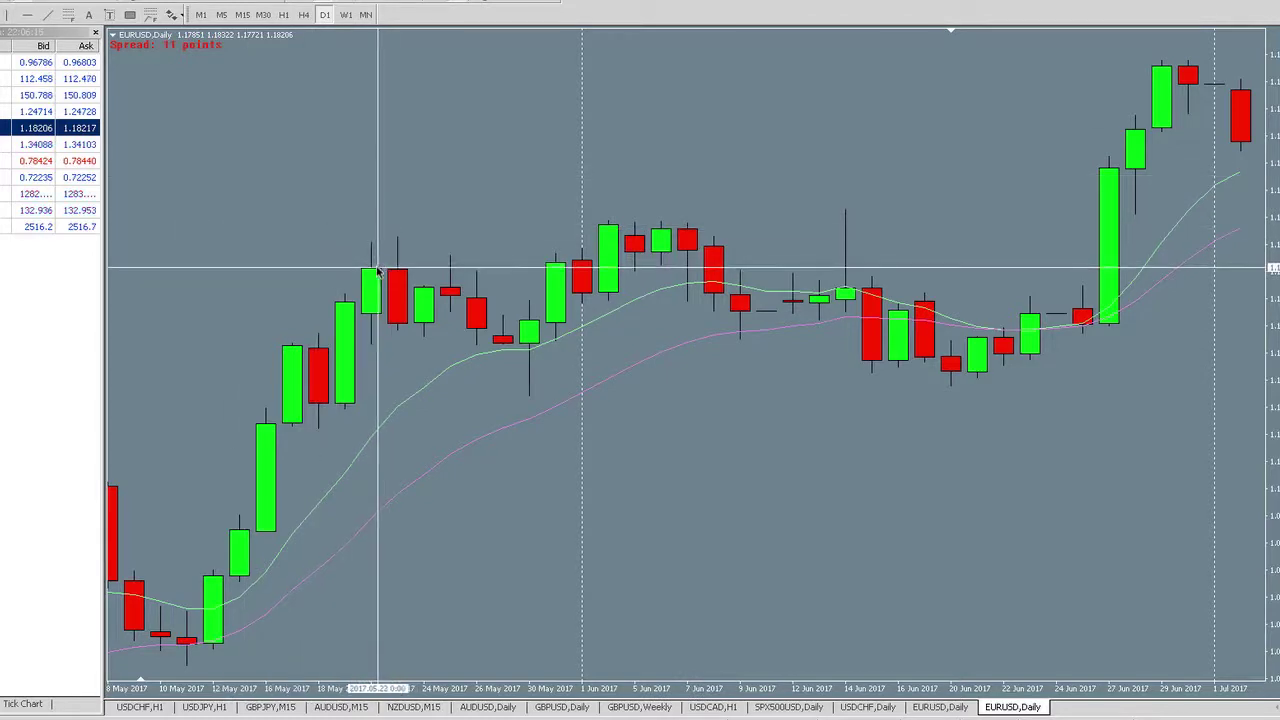
mouse_move(397, 243)
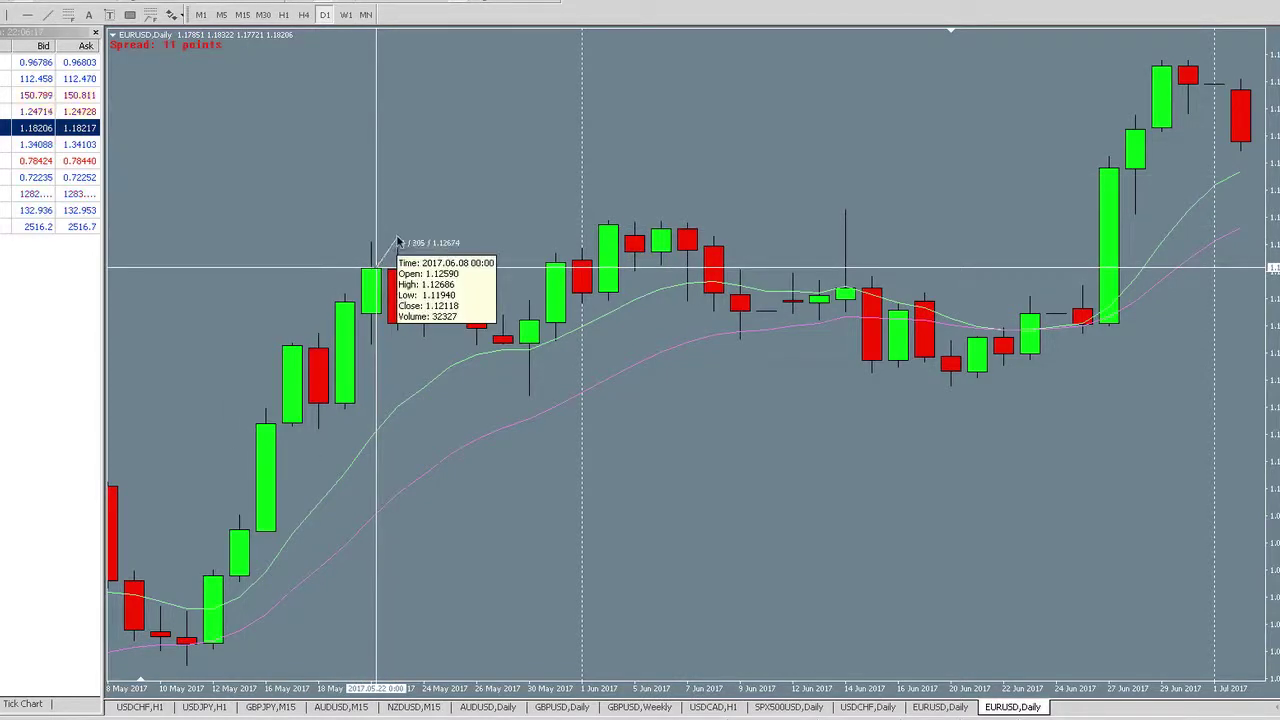
middle_click(395, 245)
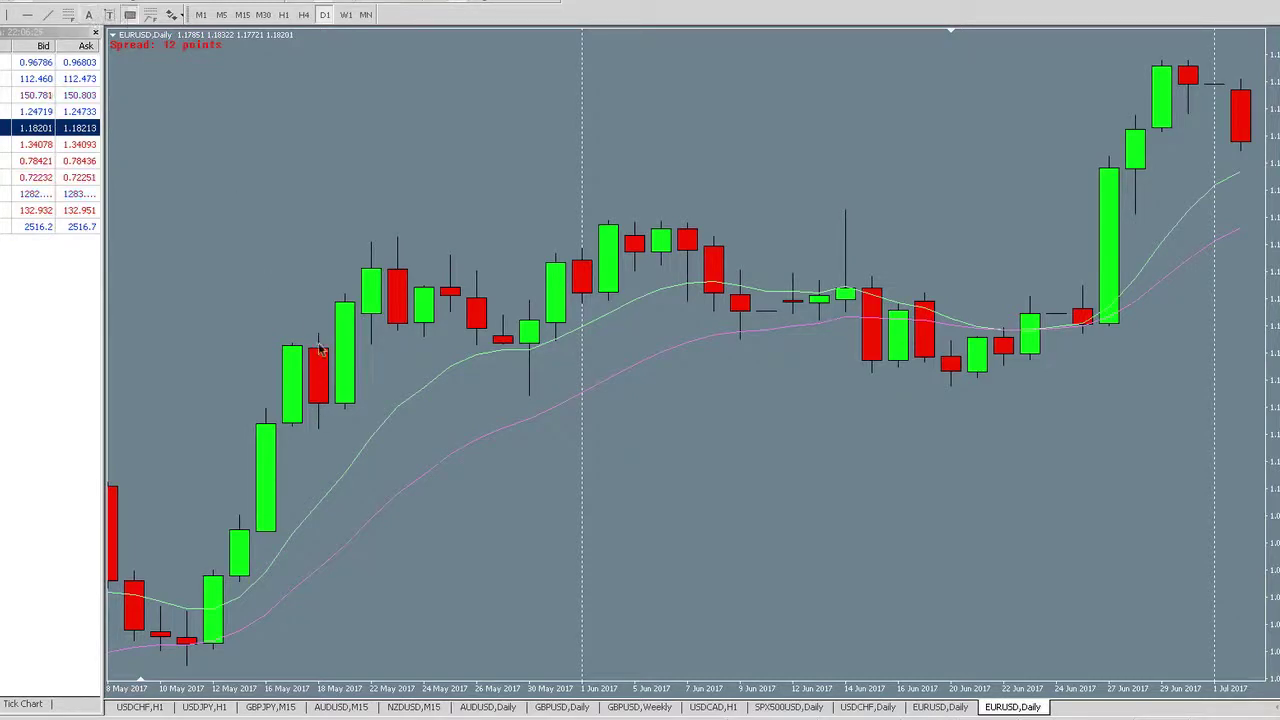
Draw a rectangle around the 18 May daily candle and delete the 24 July rectangle from the daily chart
drag(331, 327, 355, 424)
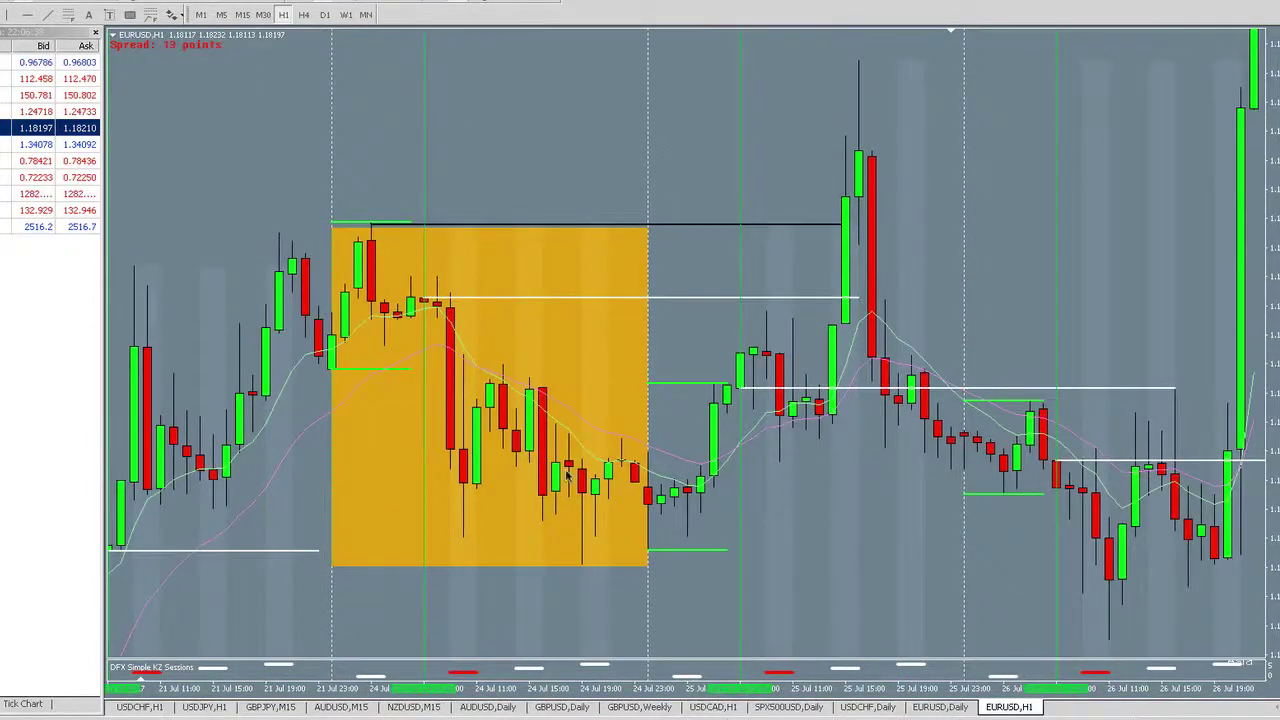
click(324, 14)
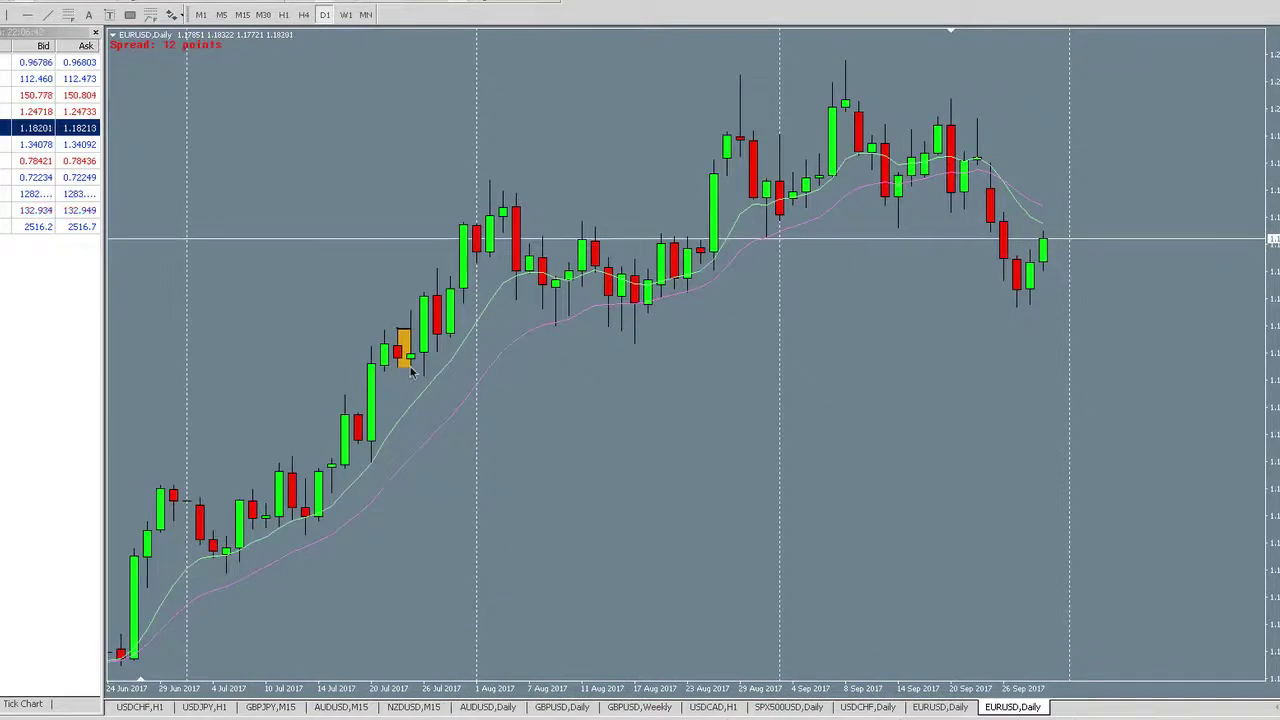
right_click(410, 370)
click(440, 423)
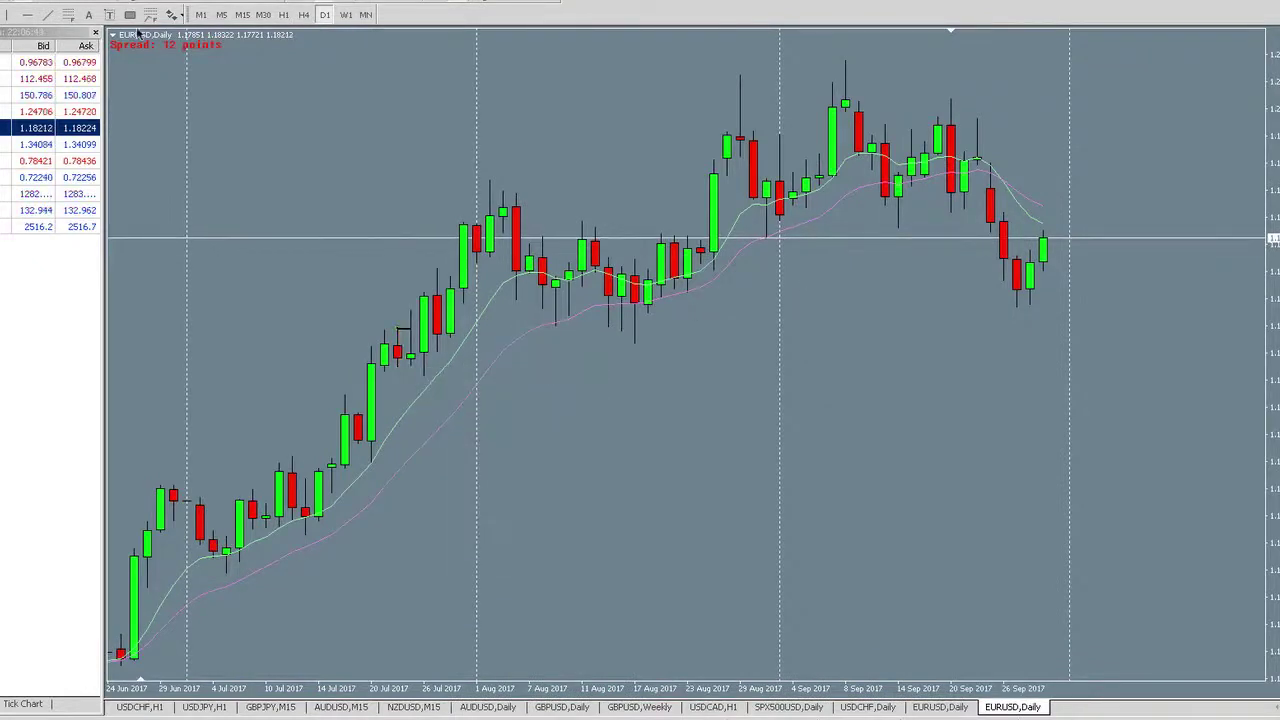
Draw a rectangle around the 1 September 2017 daily candle and bring it up on the one-hour timeframe
click(130, 14)
mouse_move(779, 221)
mouse_down()
mouse_move(806, 157)
mouse_move(792, 134)
mouse_up()
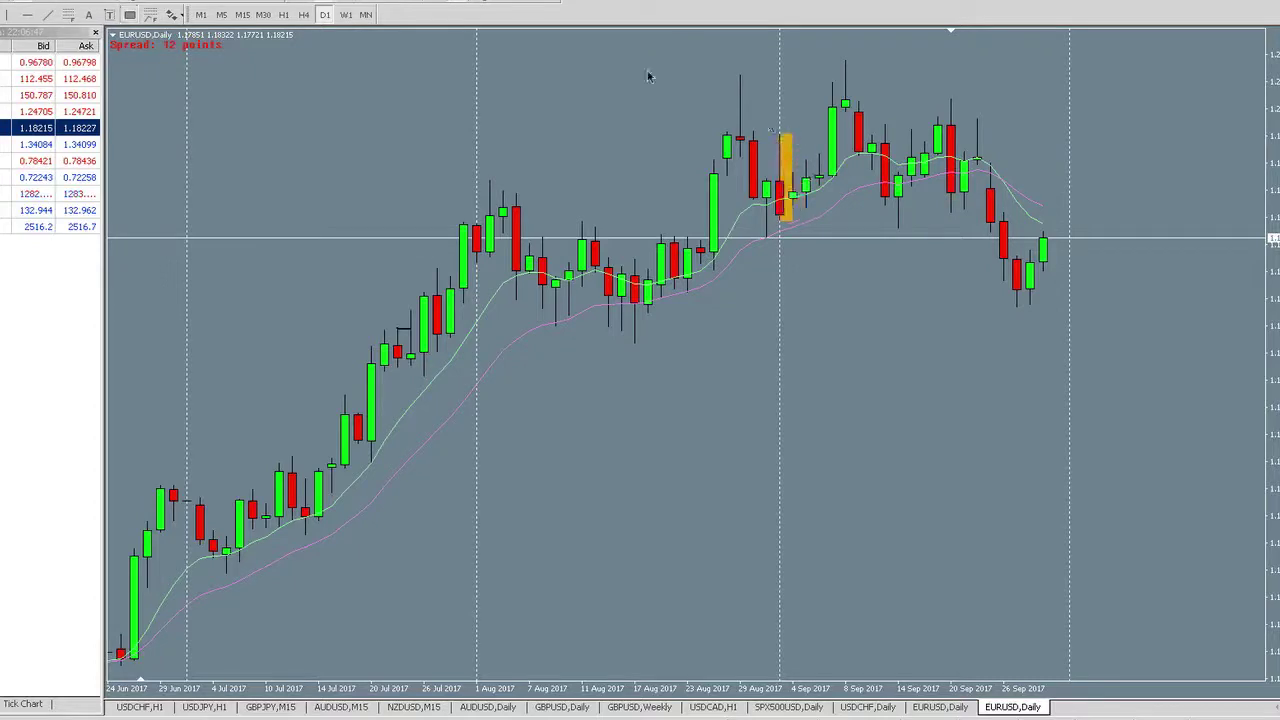
click(283, 14)
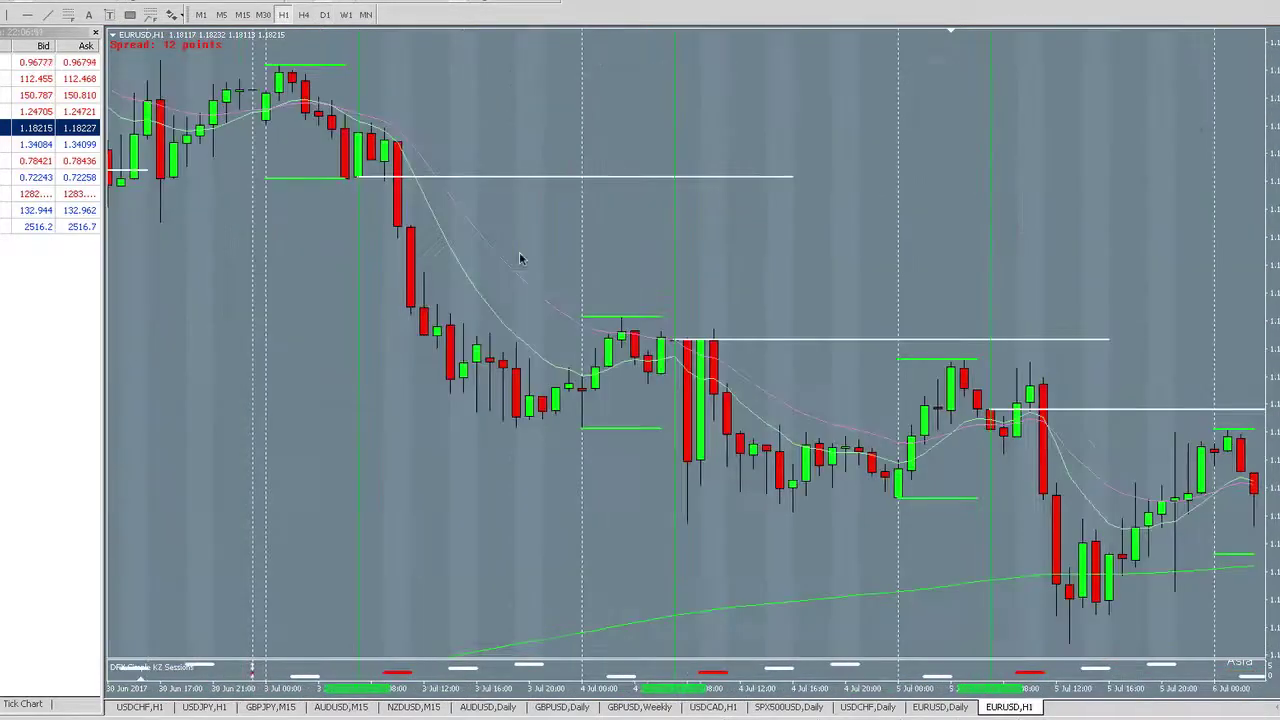
scroll(520, 259, down, 15)
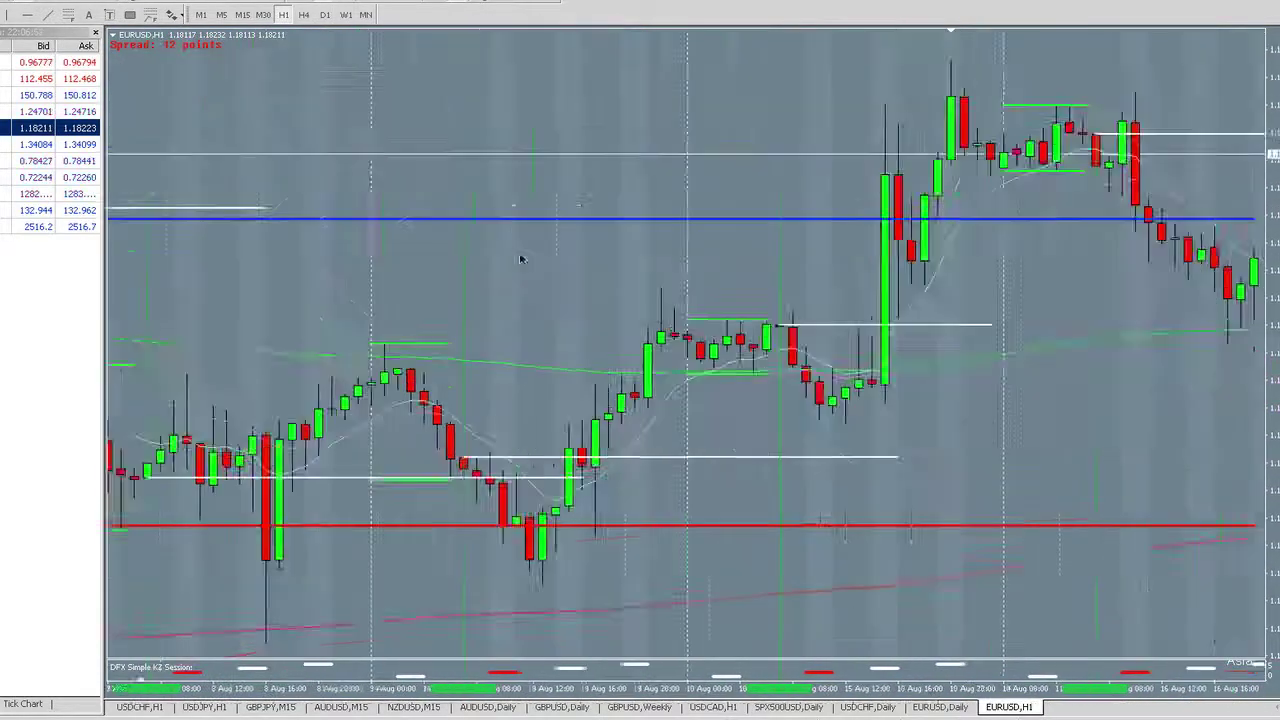
scroll(520, 259, down, 15)
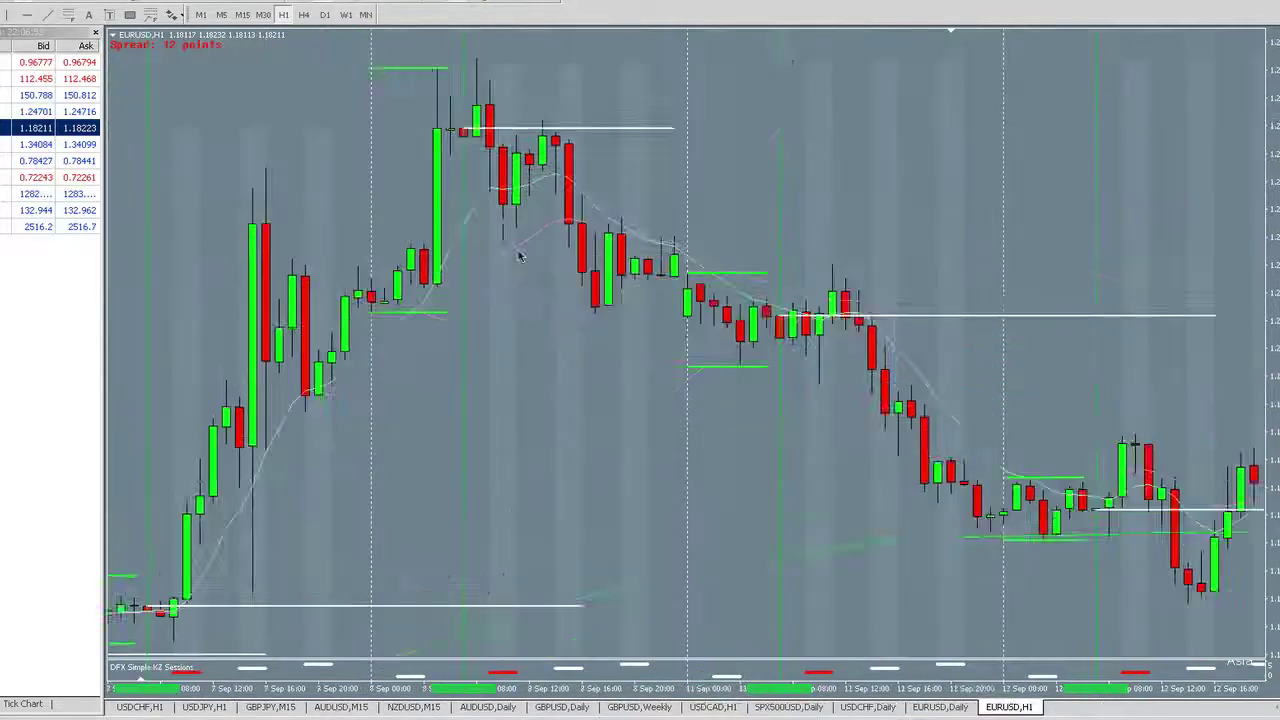
scroll(518, 257, up, 15)
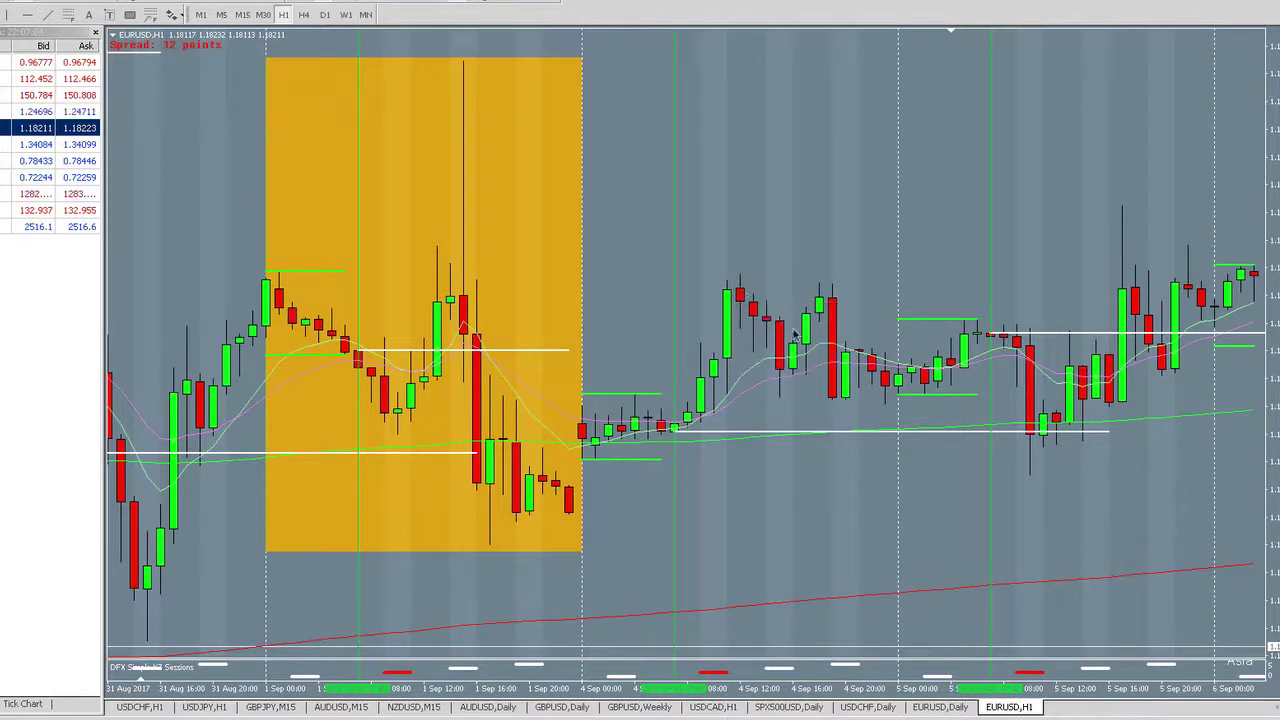
Draw a rectangle from the 4 September low to the 5 September drop, extending its lower edge to the 1 September closing price
click(131, 15)
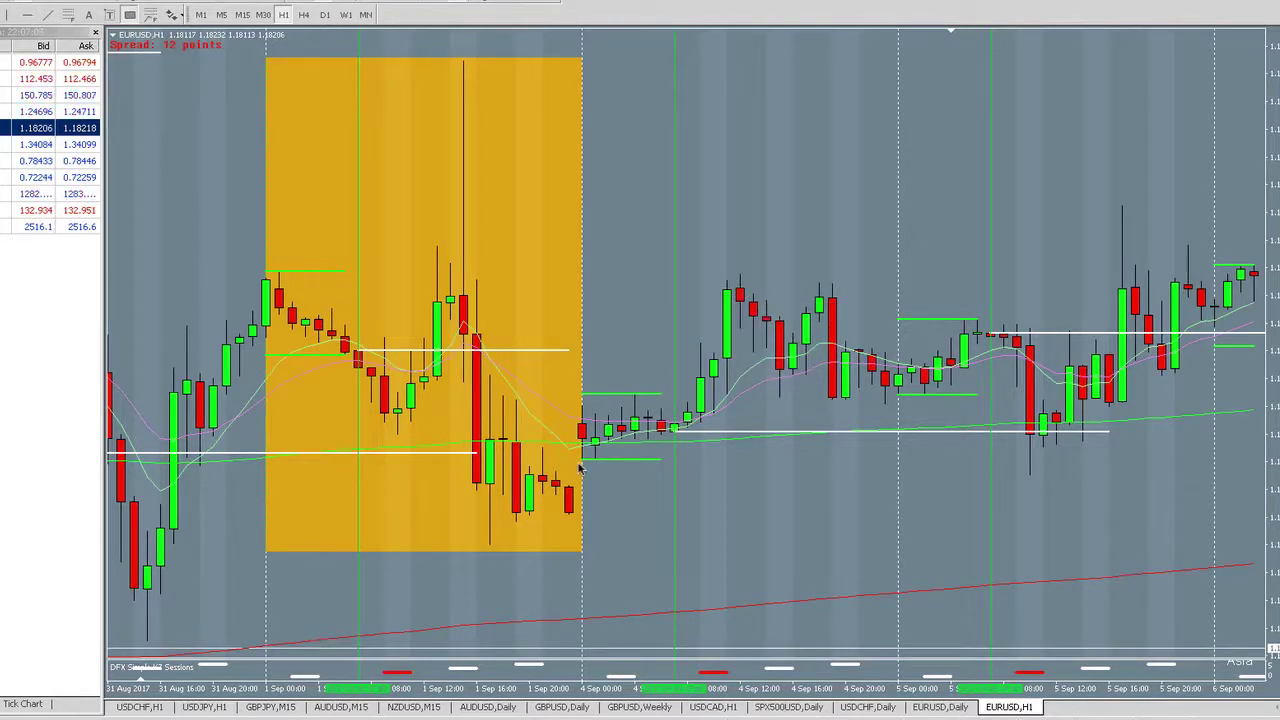
mouse_move(580, 462)
mouse_down()
mouse_move(1051, 506)
mouse_move(1043, 478)
mouse_move(1042, 489)
mouse_up()
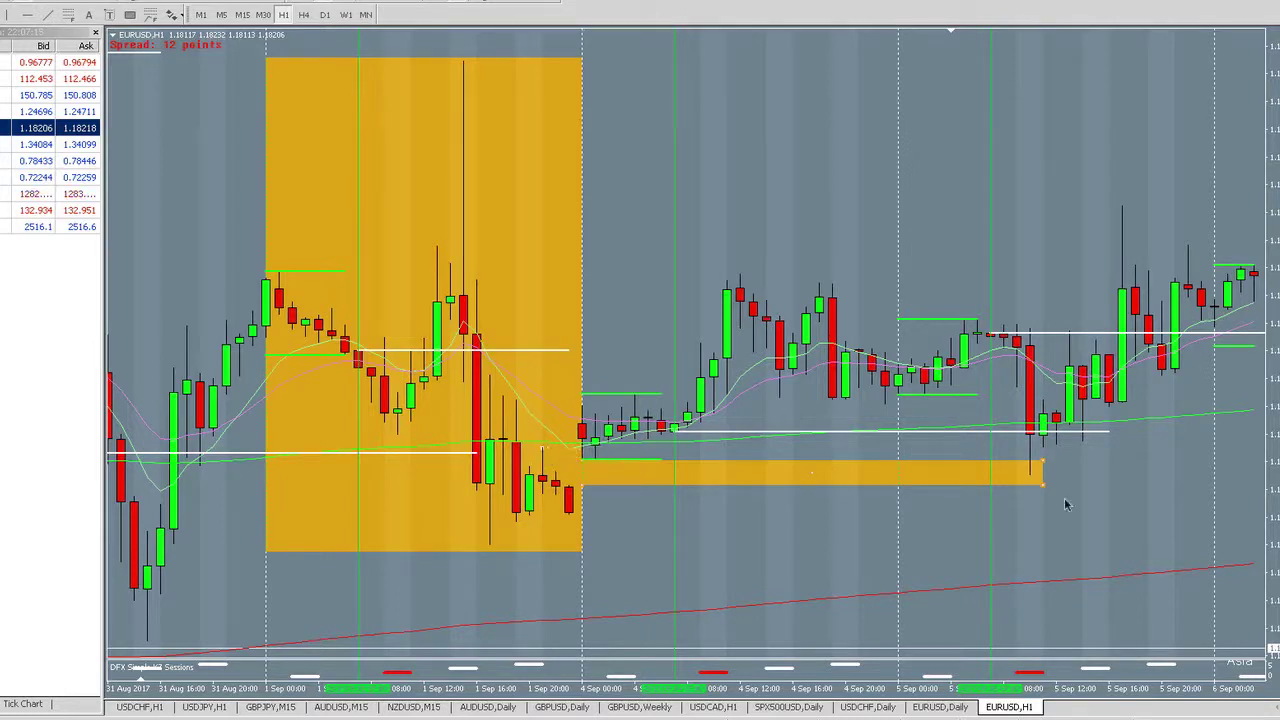
drag(1040, 489, 1035, 508)
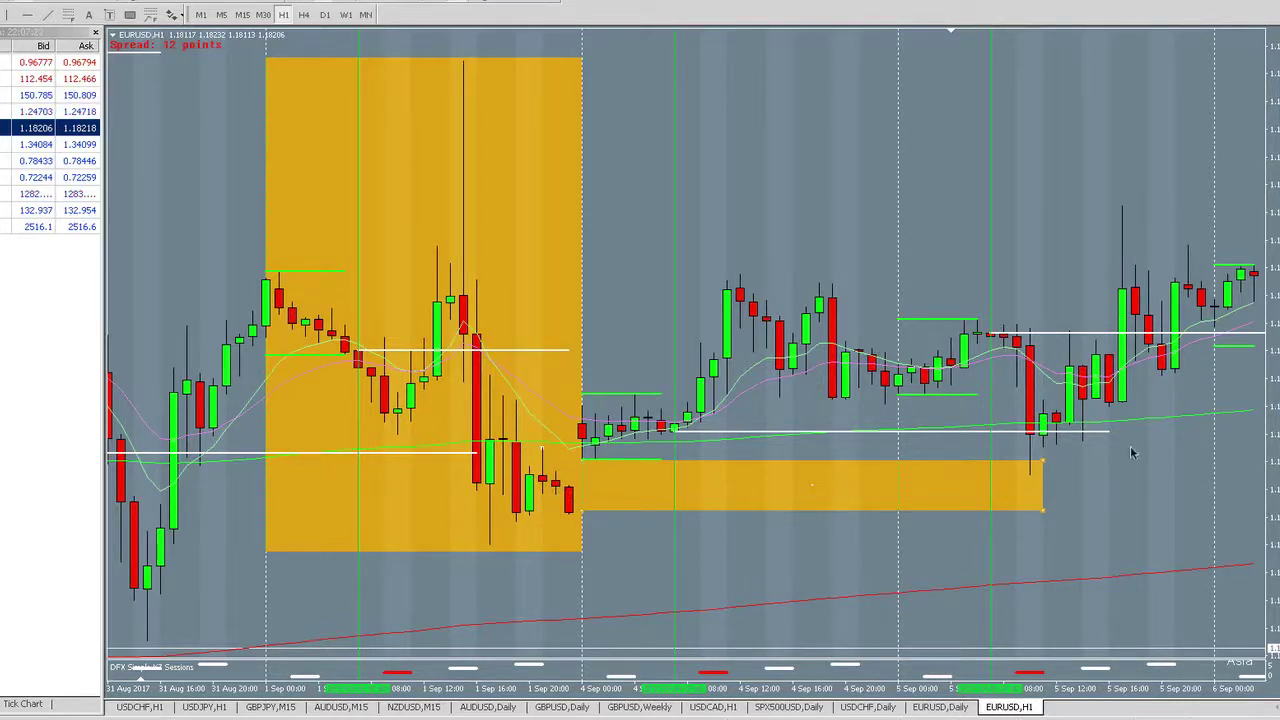
Examine the hourly price action following the 1 September candle, from 4 to 12 September 2017
scroll(975, 375, down, 3)
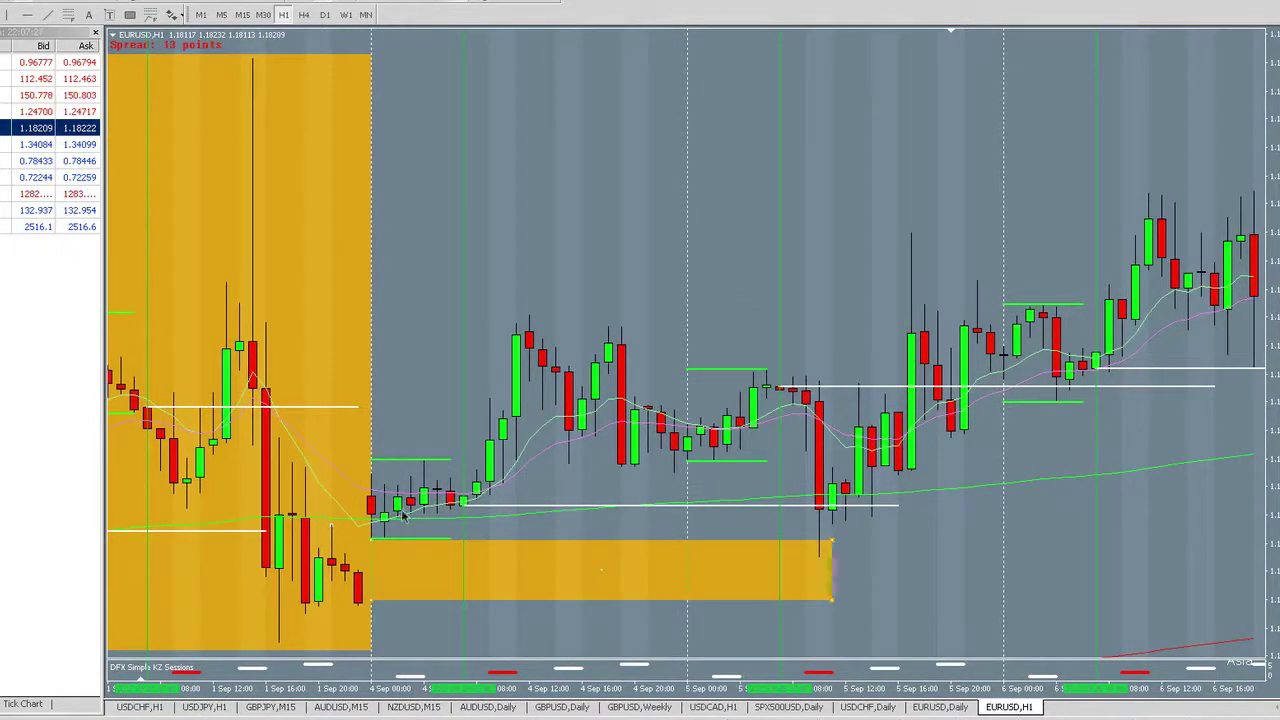
scroll(520, 407, left, 3)
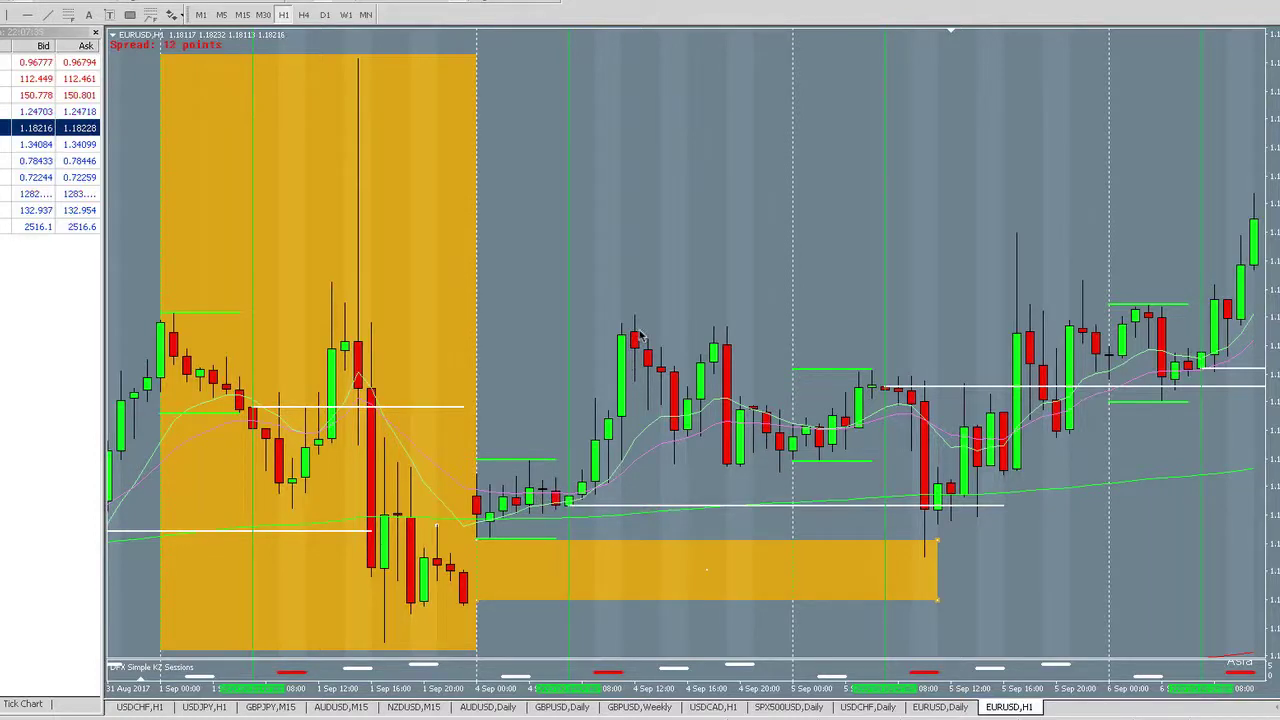
mouse_move(640, 337)
scroll(940, 440, down, 10)
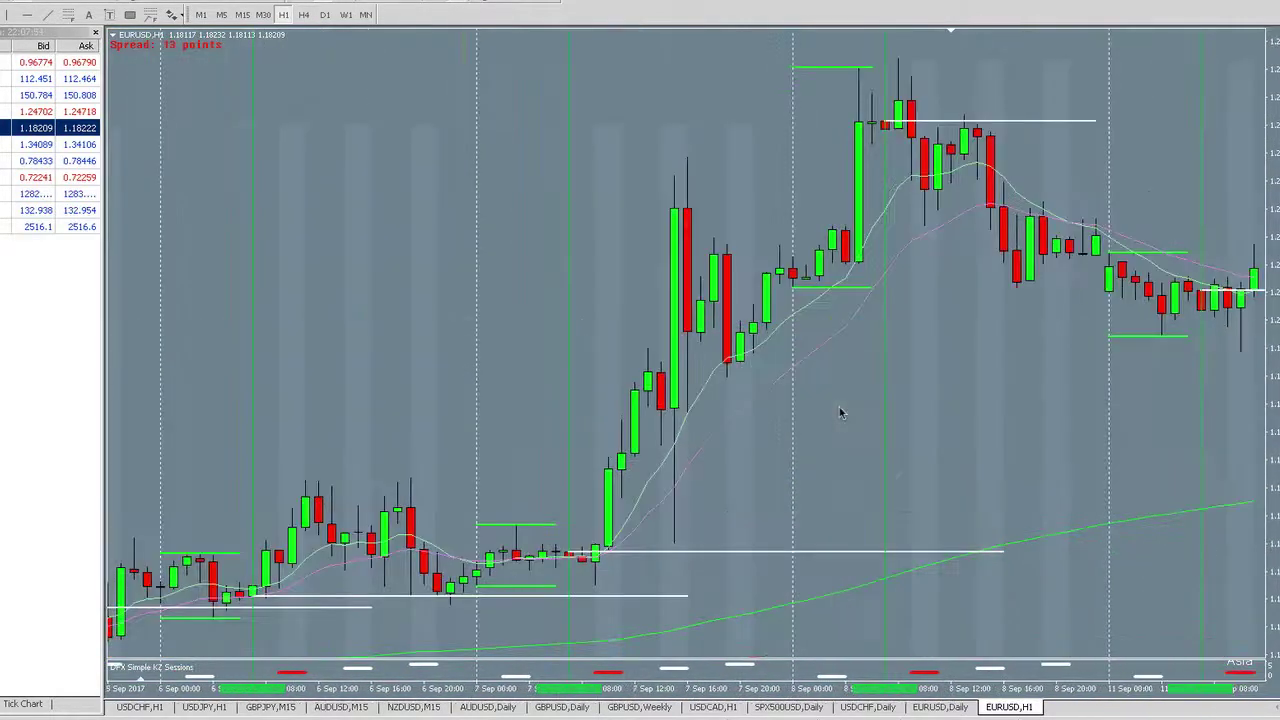
scroll(839, 407, down, 5)
scroll(694, 150, down, 5)
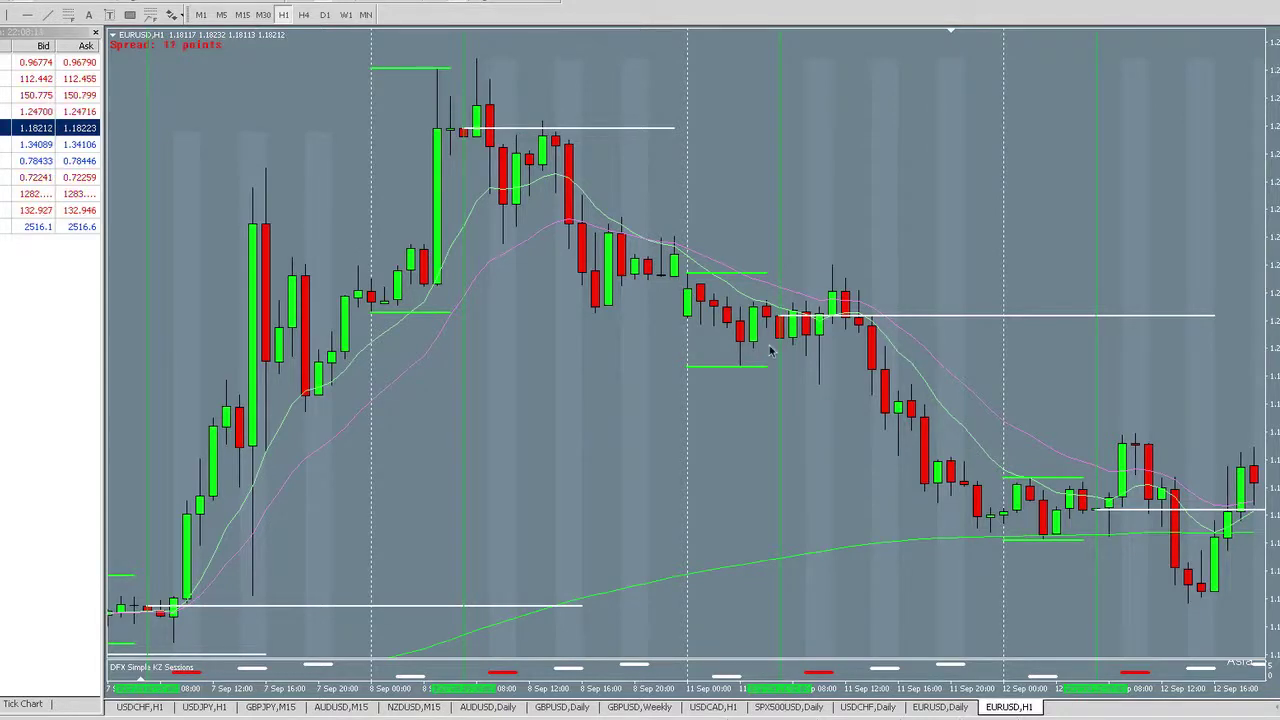
Examine the hourly candles around the 11 September opening and on through late September, and return to the daily timeframe
scroll(770, 349, down, 3)
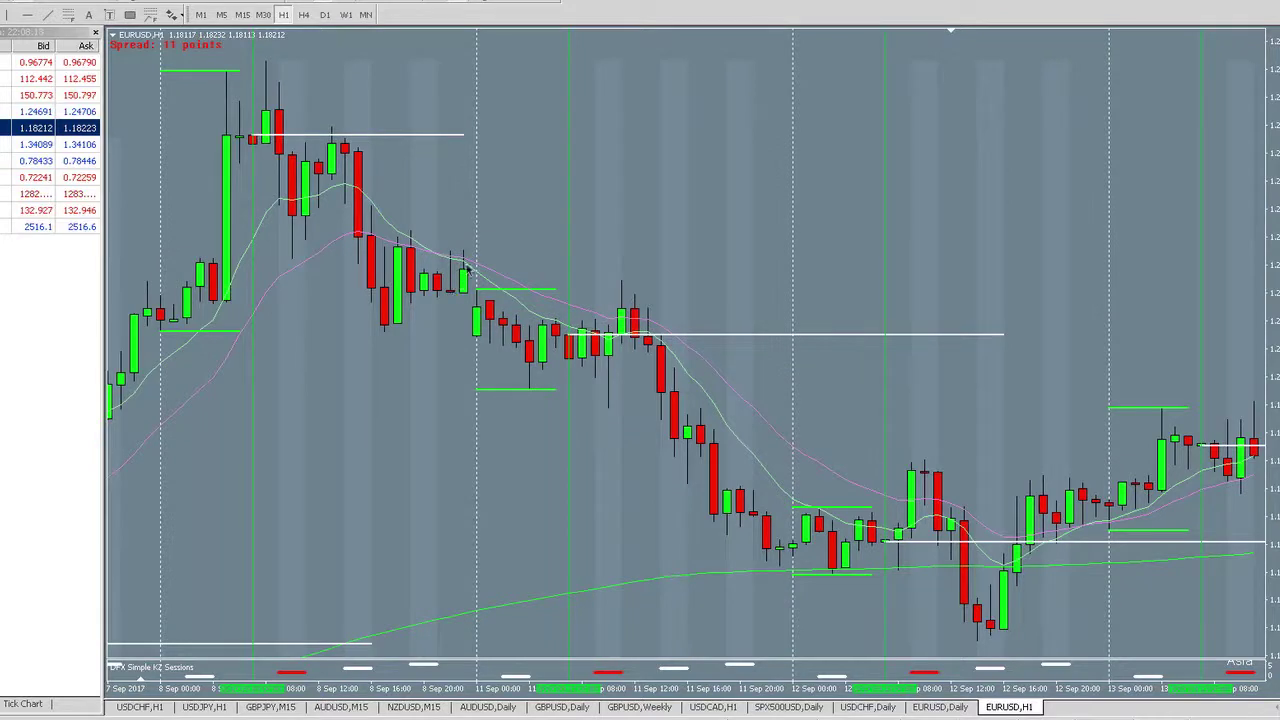
mouse_move(640, 266)
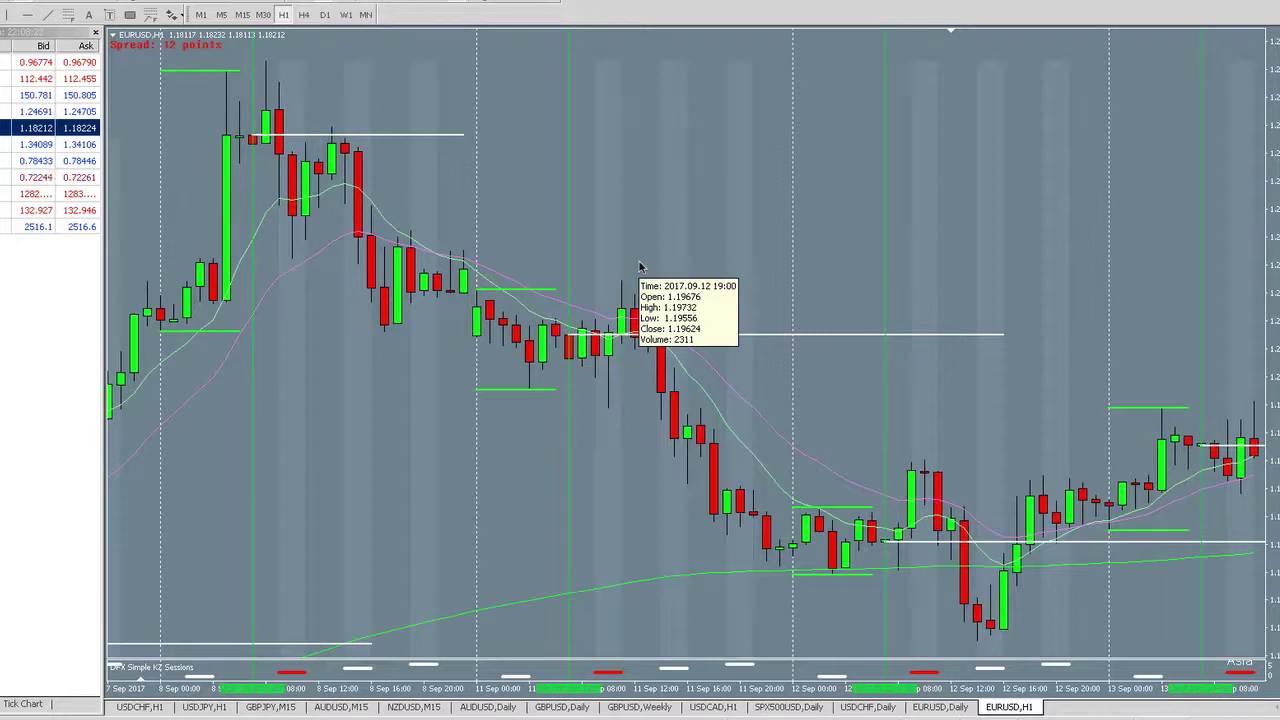
mouse_move(511, 283)
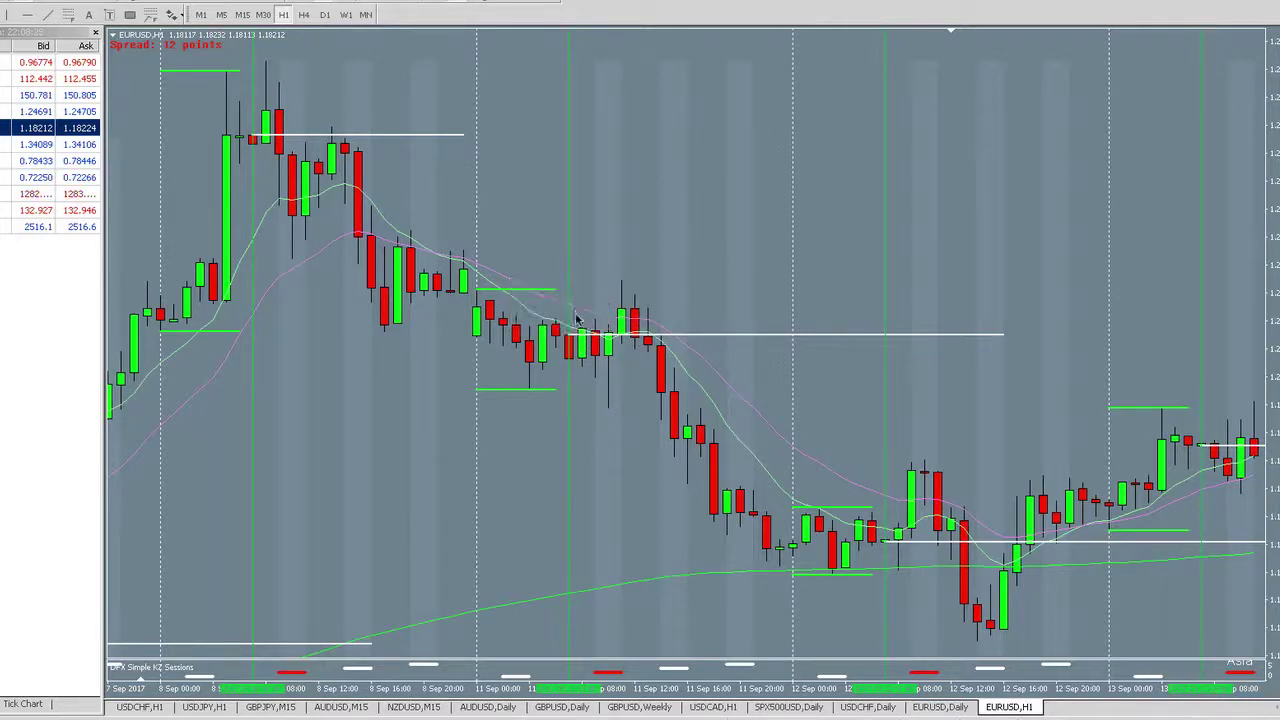
drag(609, 322, 525, 286)
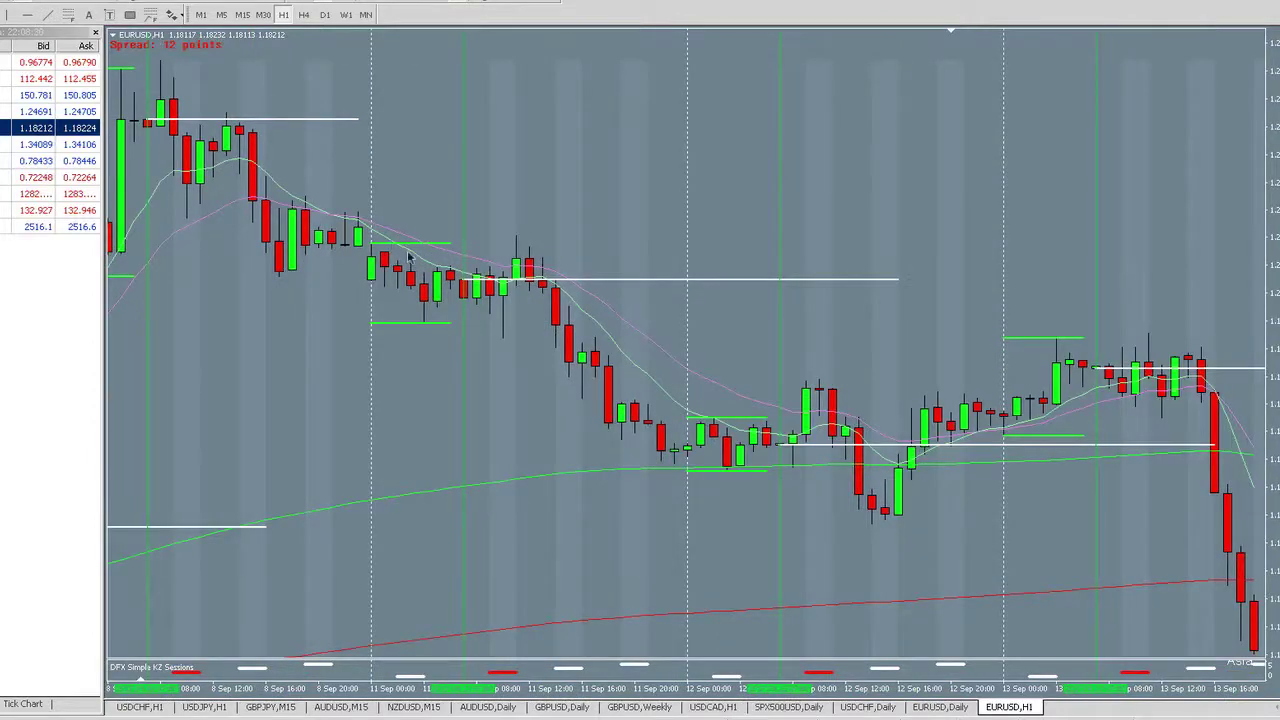
scroll(666, 426, down, 5)
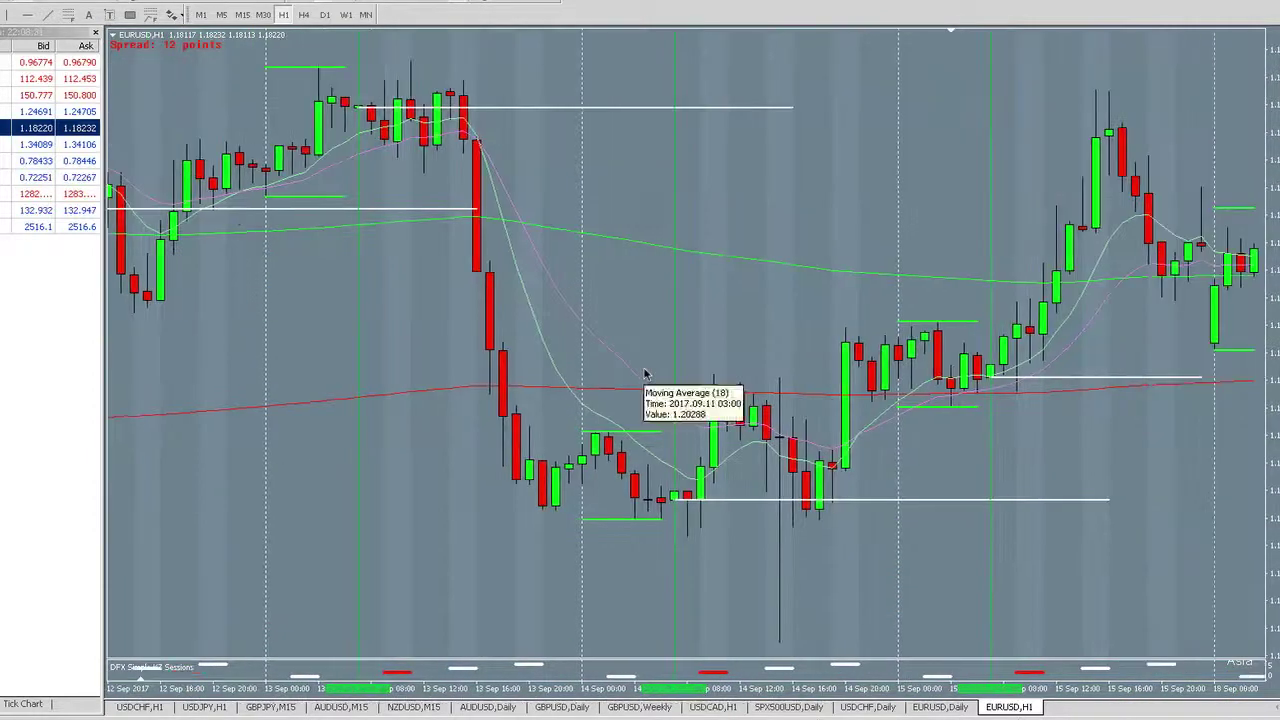
scroll(645, 374, down, 6)
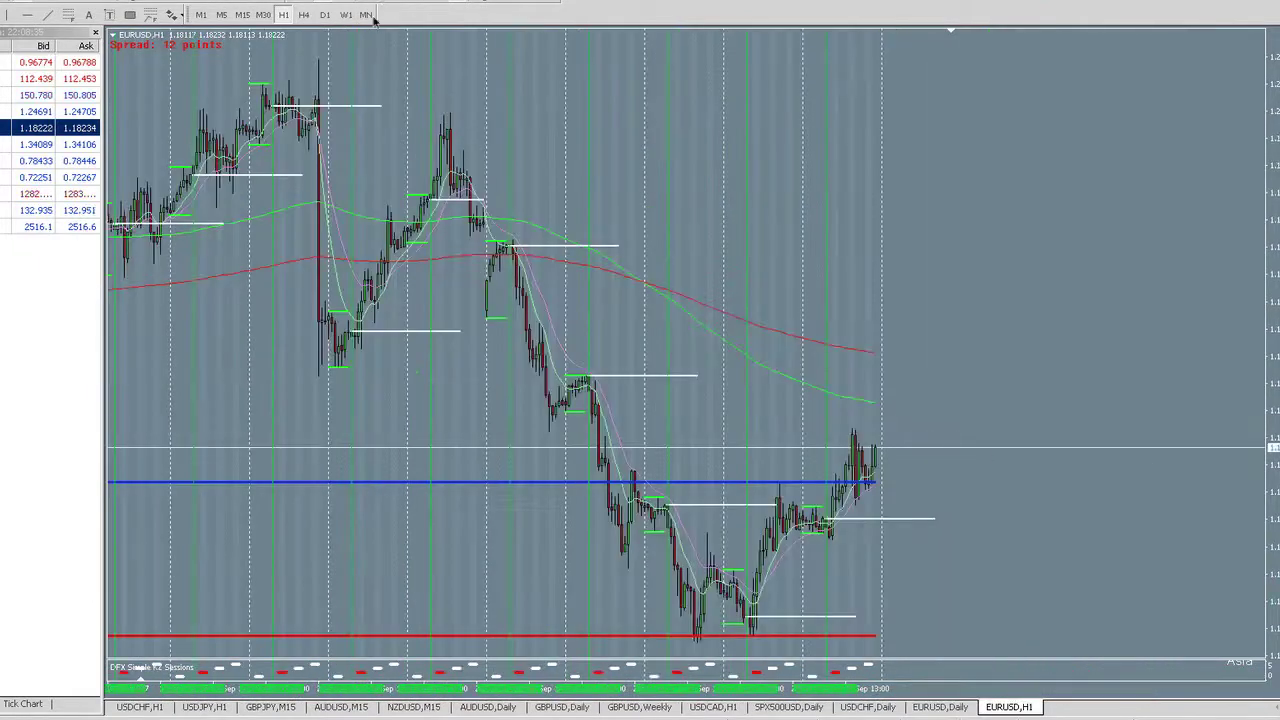
click(325, 15)
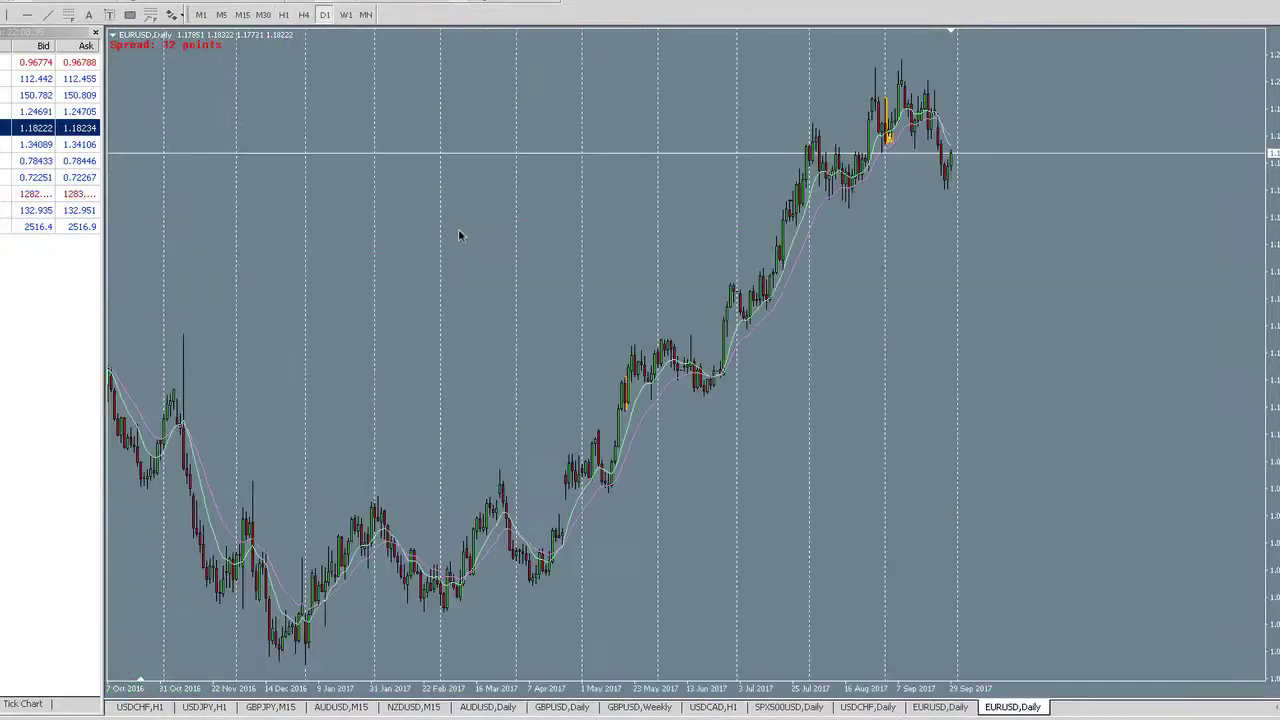
Draw a rectangle from the 8 September 2017 daily candle's body up to its high, extending to the end of September
key(plus)
key(plus)
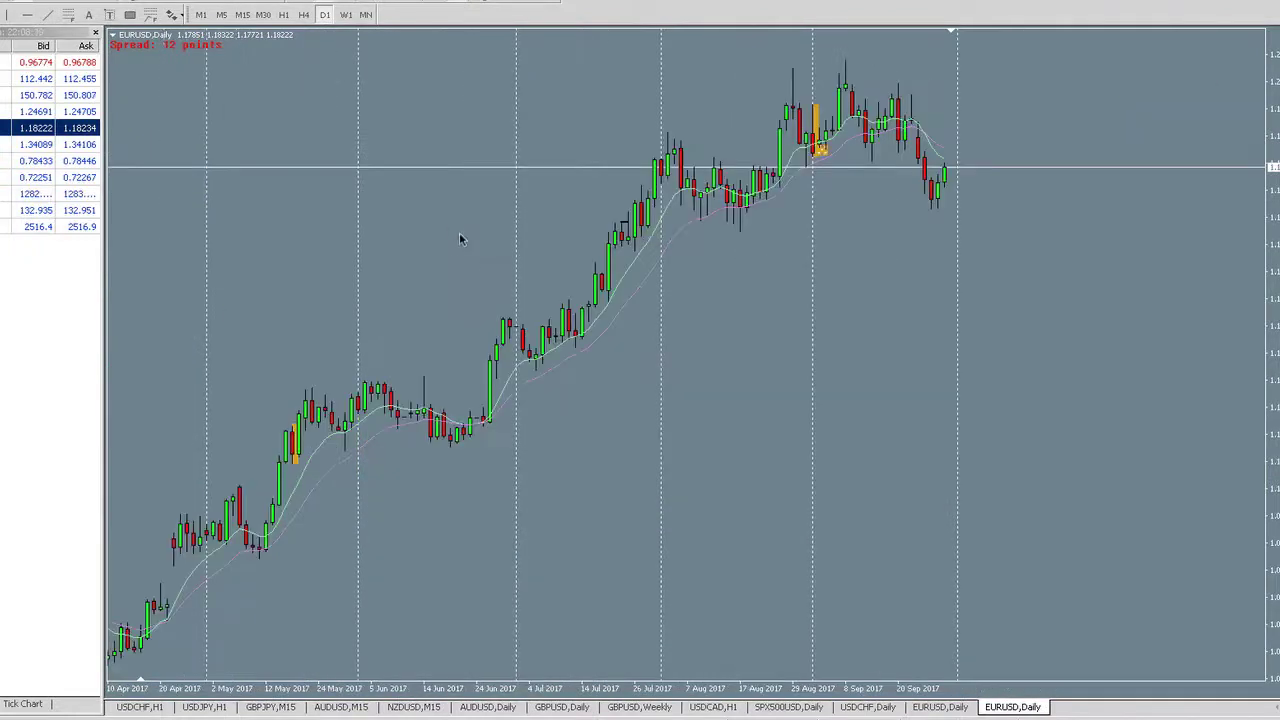
key(plus)
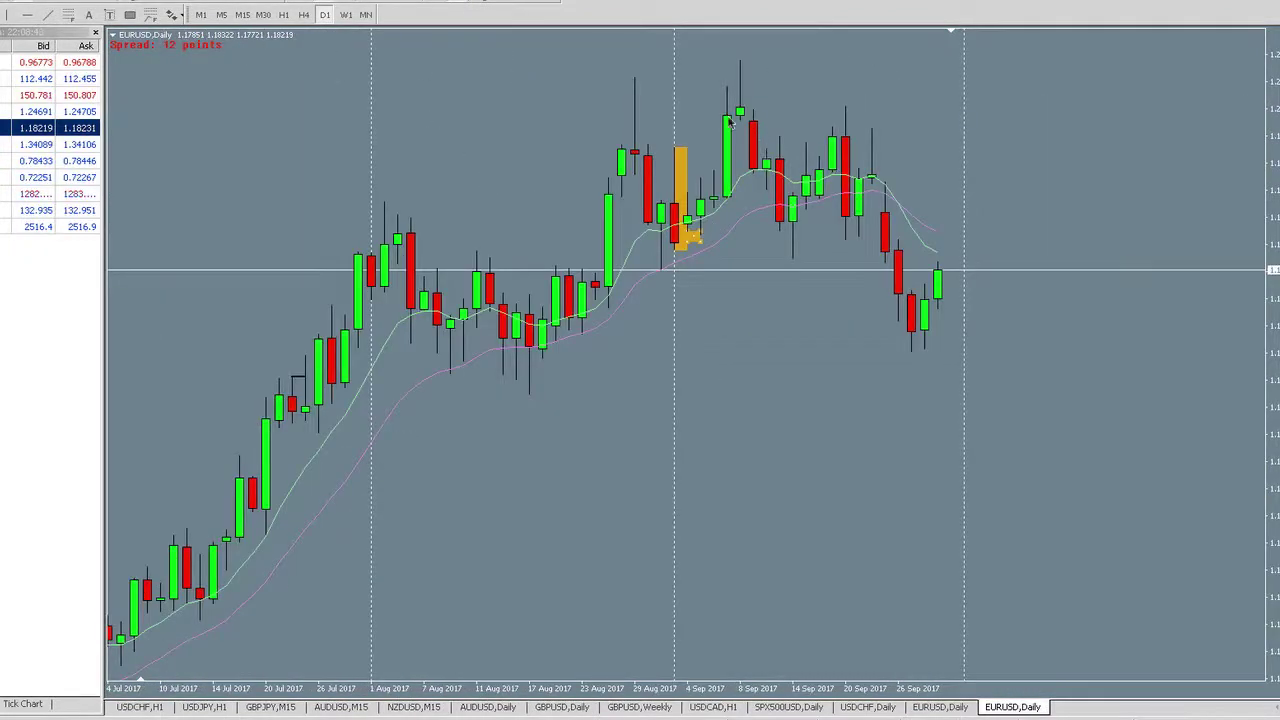
click(130, 14)
mouse_move(745, 122)
mouse_down()
mouse_move(968, 90)
mouse_move(977, 58)
mouse_up()
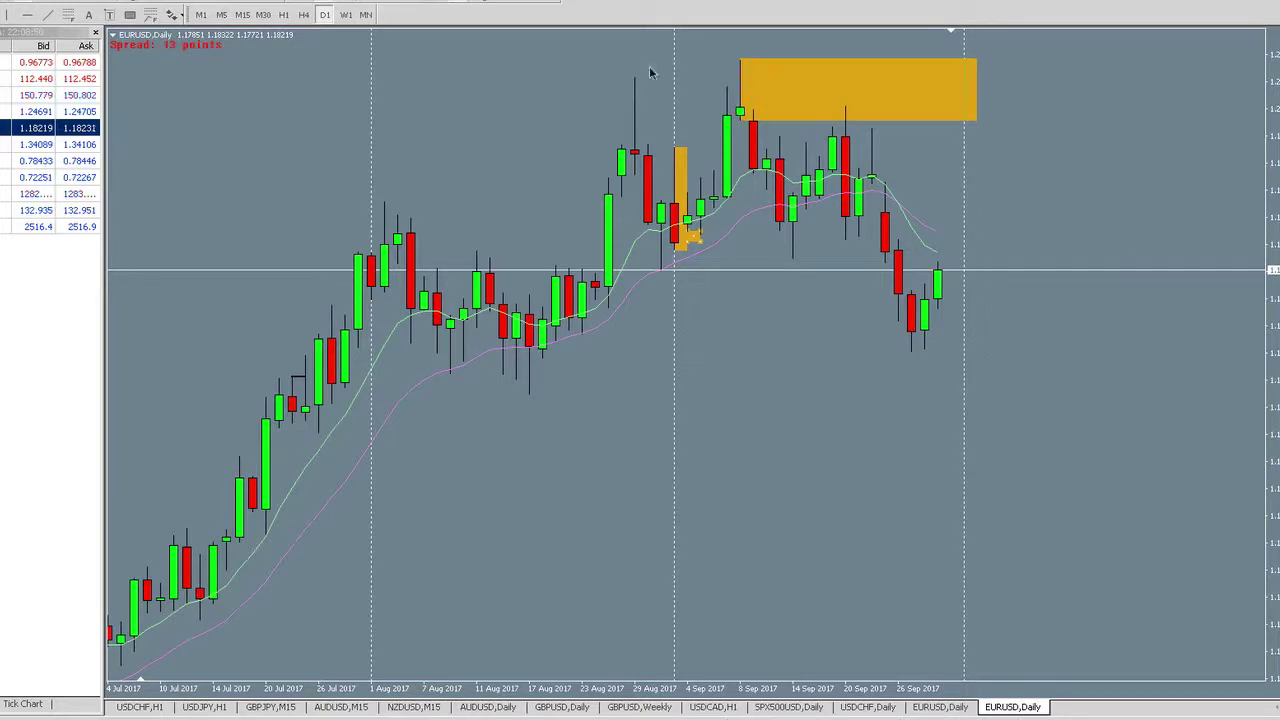
Draw a nearly level trend line from the 29 August 2017 high across the new rectangle to mid-September
click(47, 14)
drag(634, 76, 648, 76)
drag(793, 82, 805, 77)
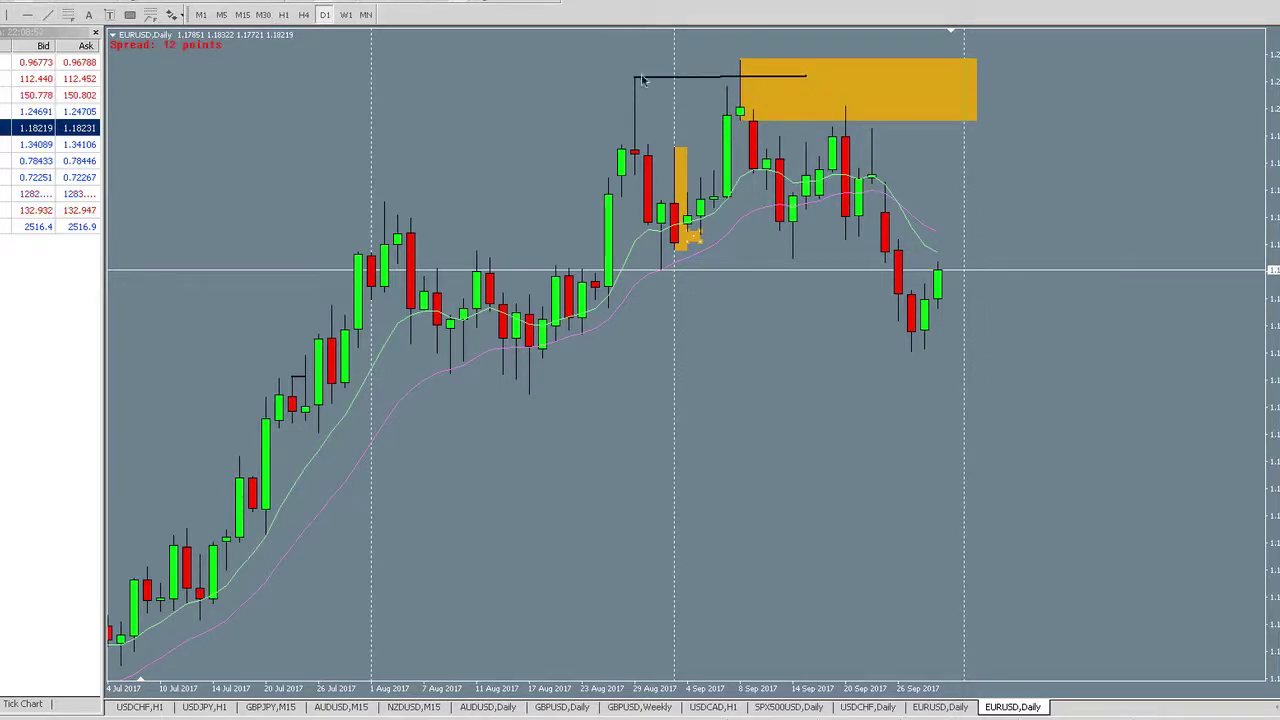
Draw a rectangle from 1 September to the end of September at about 1.186 to 1.191, and a level trend line from the 17 August low
click(130, 15)
mouse_move(673, 199)
mouse_down()
mouse_move(974, 212)
mouse_move(980, 249)
mouse_up()
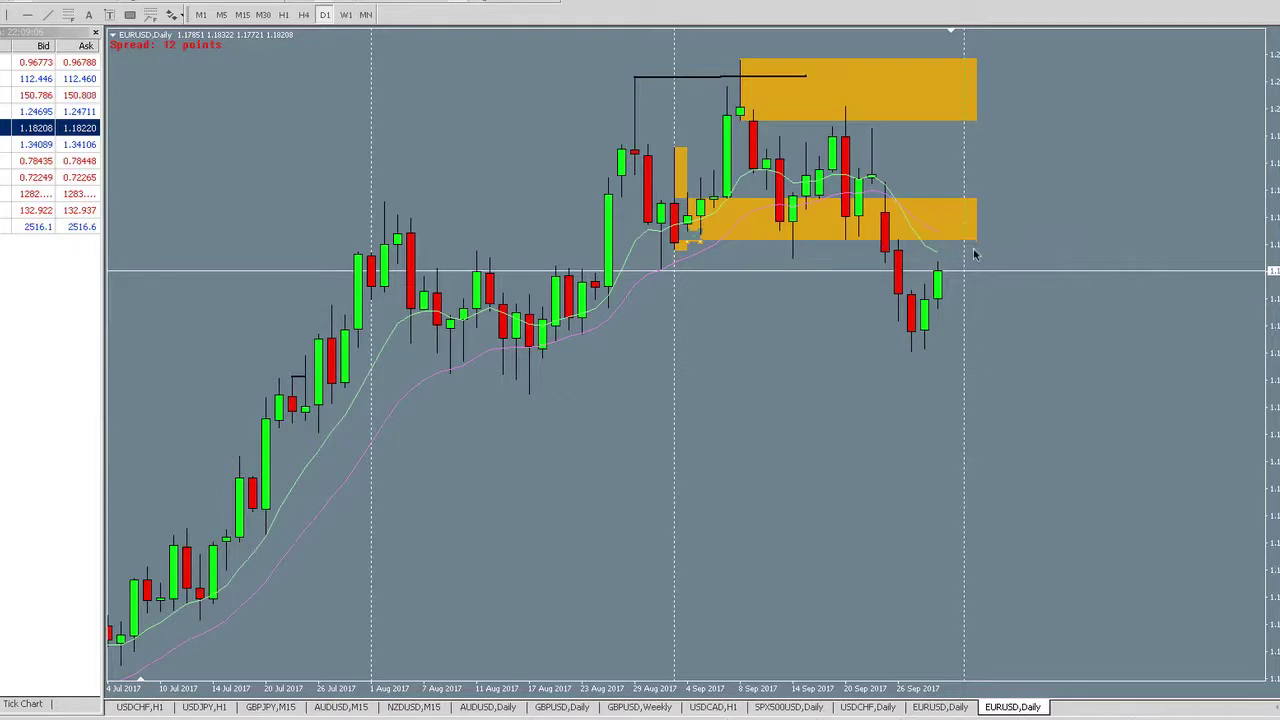
click(47, 14)
drag(529, 394, 1215, 401)
Draw a small rectangle over the body of the bearish 19 July 2017 daily candle
scroll(830, 232, down, 3)
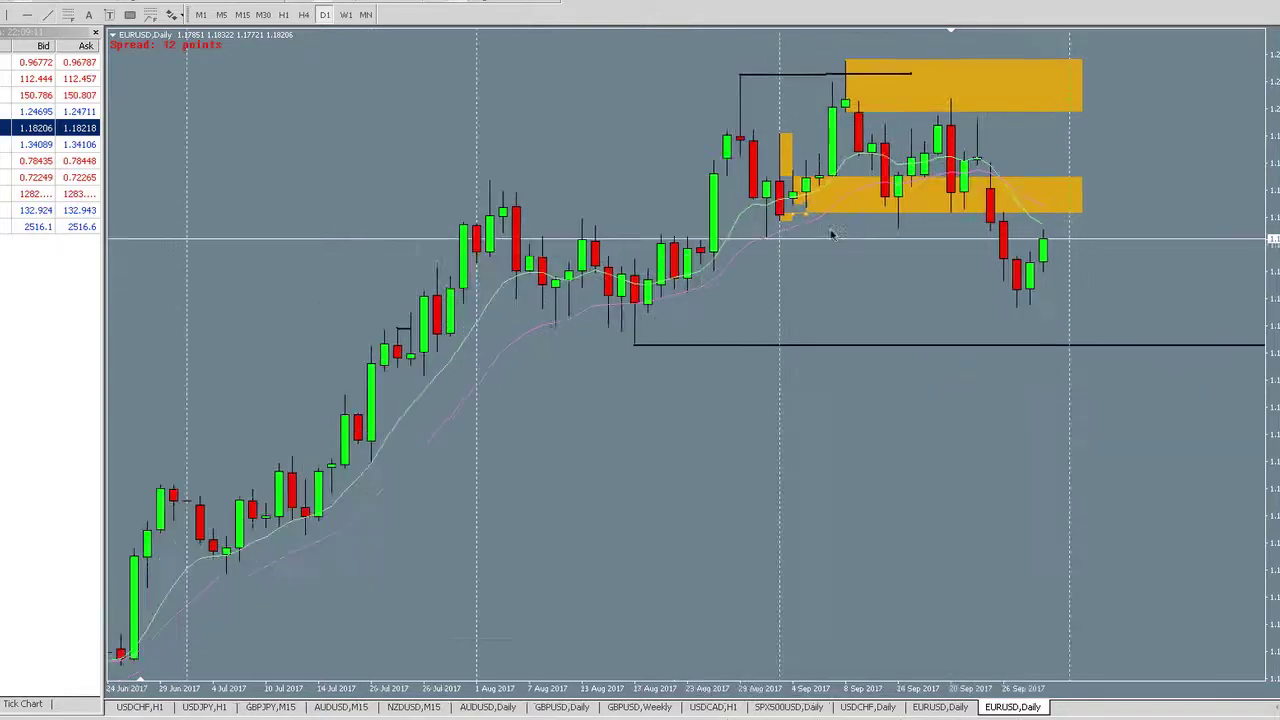
scroll(446, 209, down, 3)
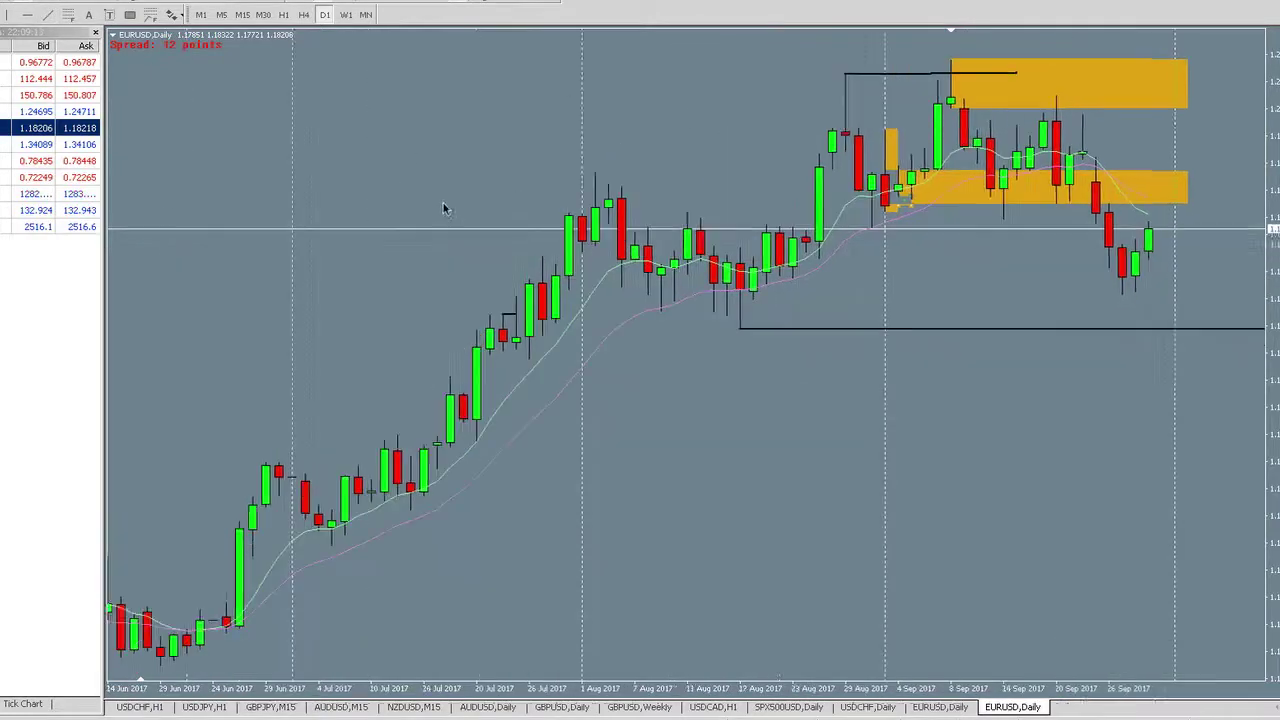
click(130, 15)
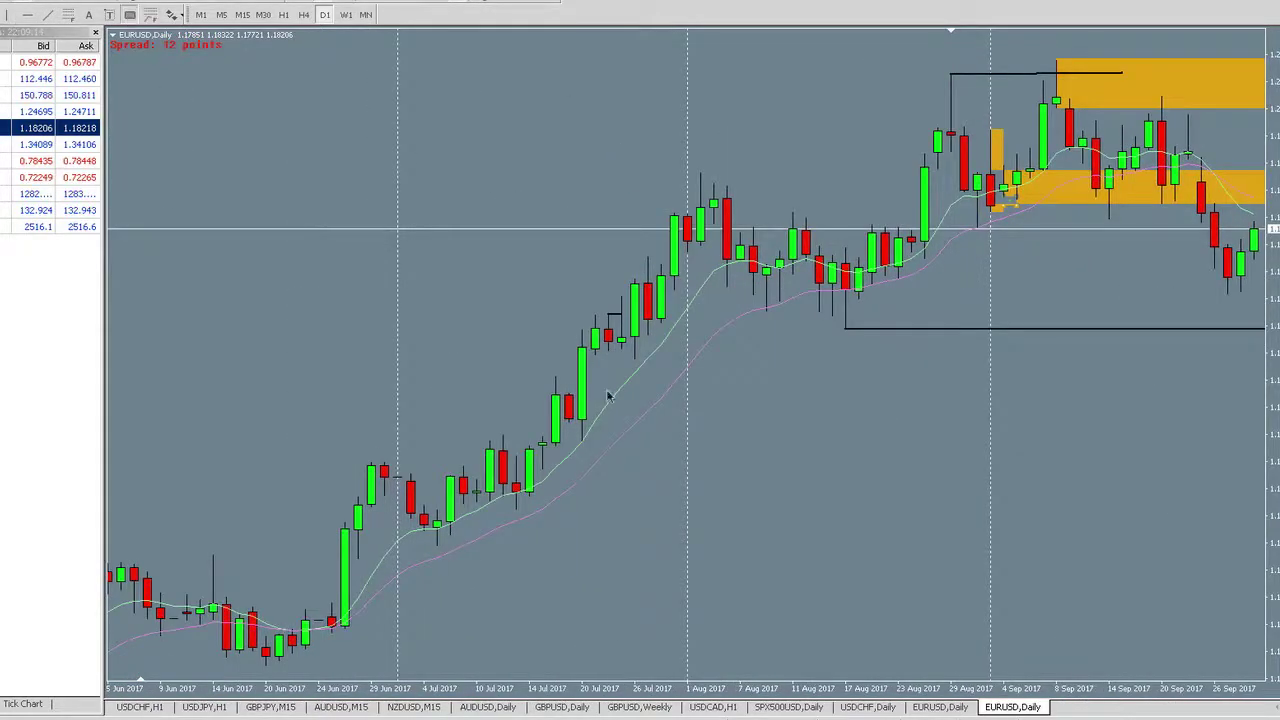
drag(574, 416, 567, 393)
On the one-hour timeframe, draw a rectangle through the lower part of the 19 May 2017 opening range, right after the marked 18 May candle
click(284, 15)
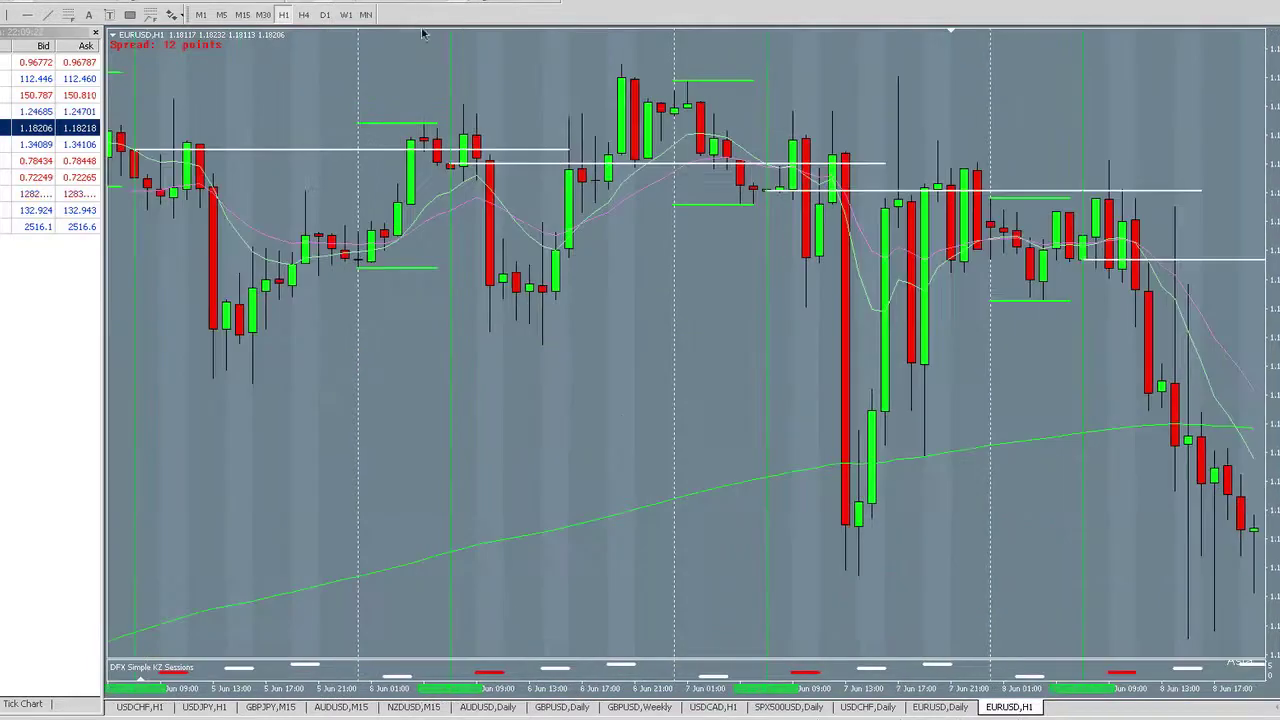
scroll(577, 277, up, 15)
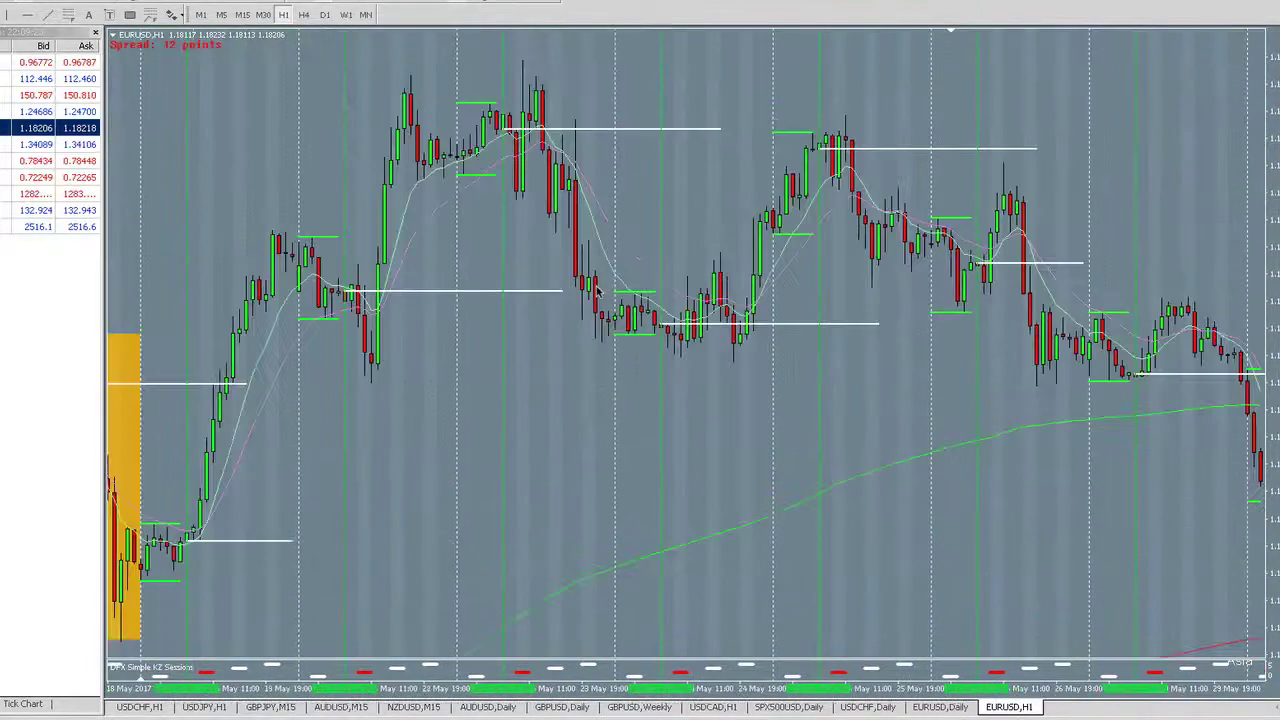
key(plus)
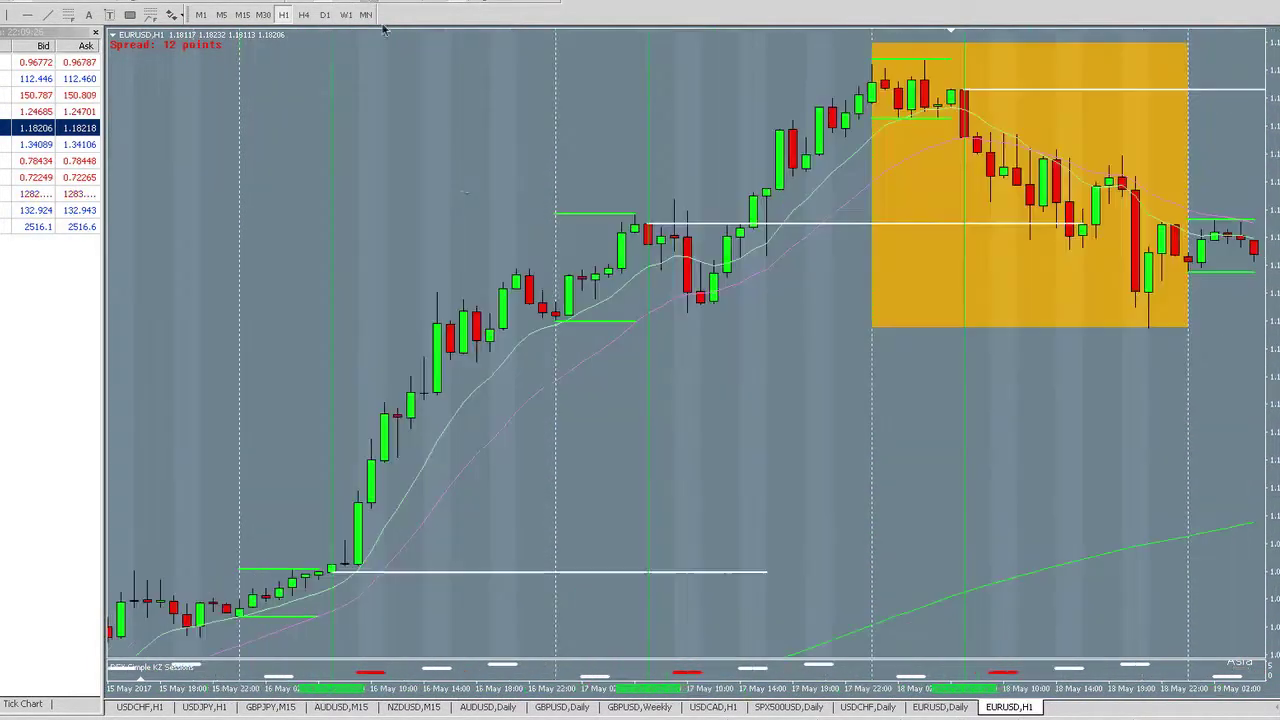
scroll(463, 185, up, 5)
scroll(571, 342, down, 3)
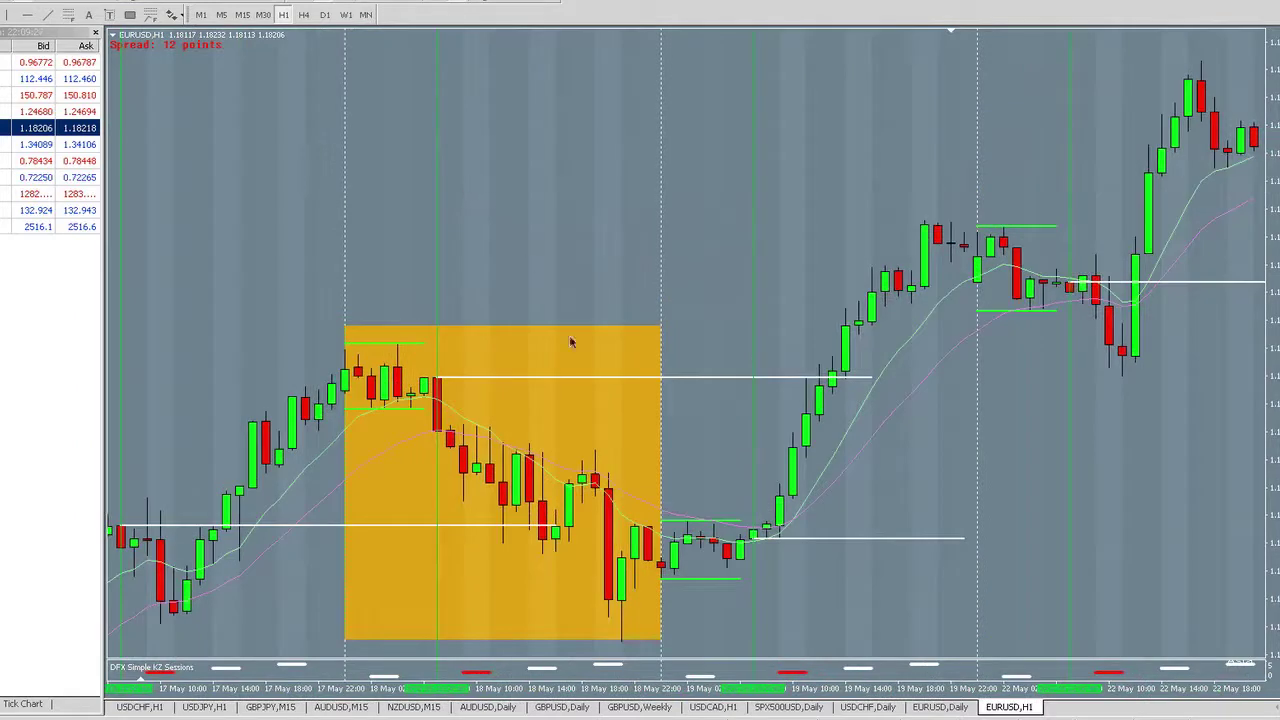
click(130, 15)
mouse_move(727, 581)
mouse_down()
mouse_move(820, 566)
mouse_move(673, 553)
mouse_up()
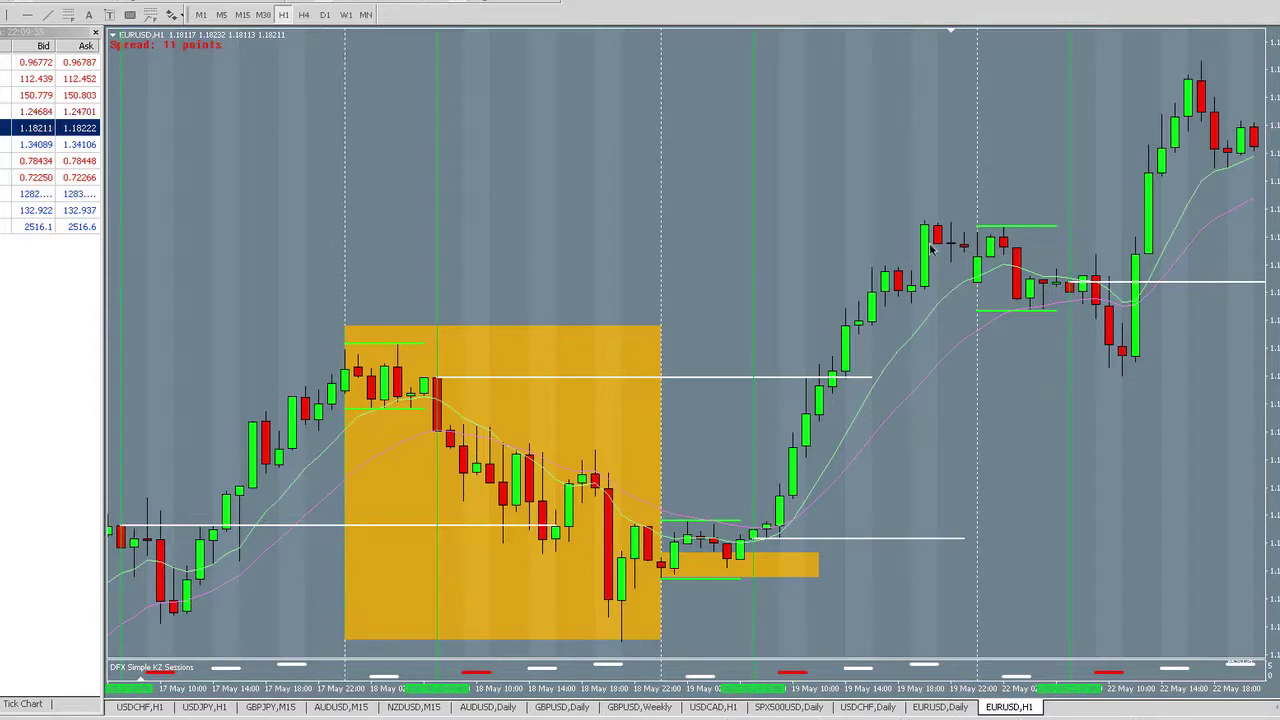
Examine the hourly price action following the marked 18 May candle, from 19 May to 1 June 2017
scroll(928, 258, down, 3)
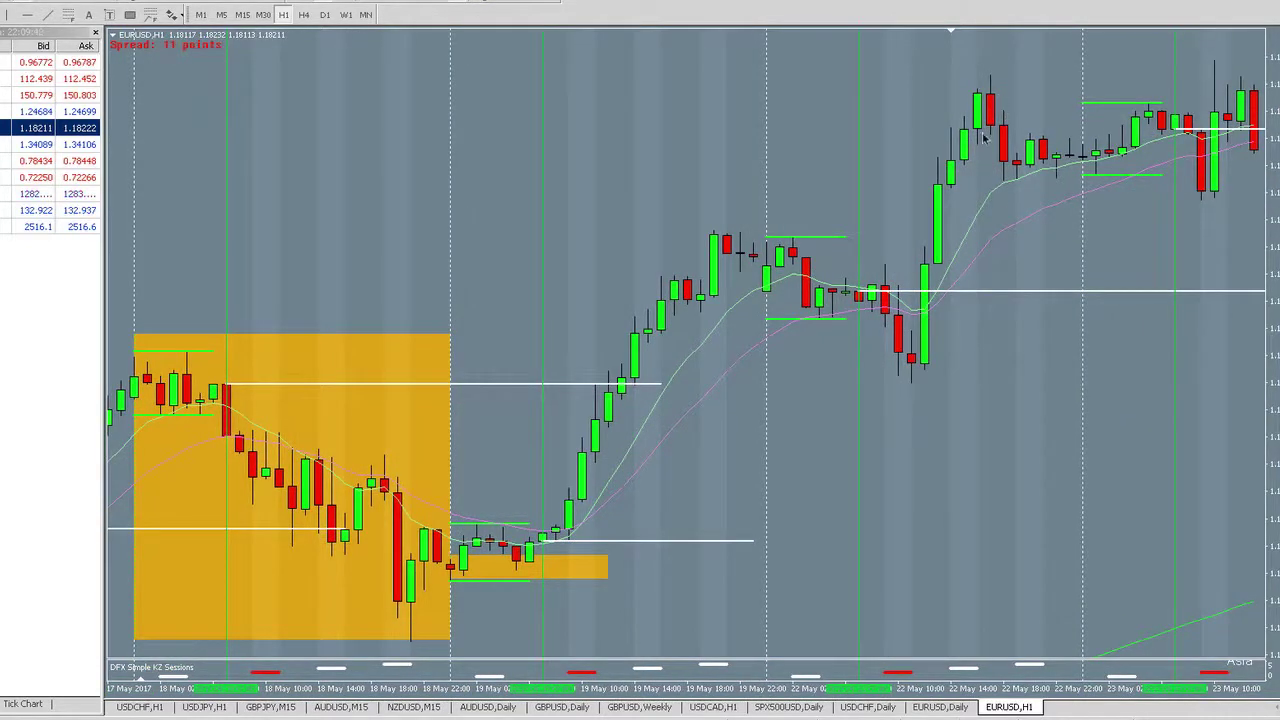
scroll(984, 140, down, 3)
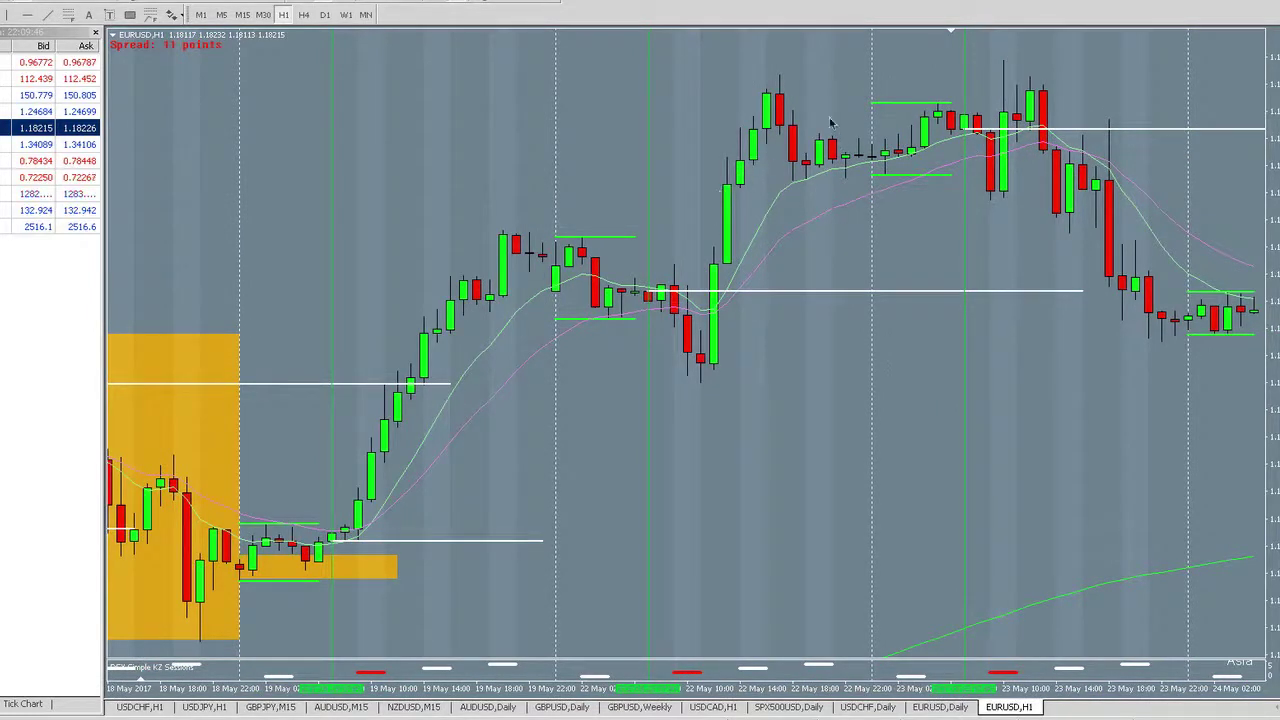
scroll(914, 172, down, 2)
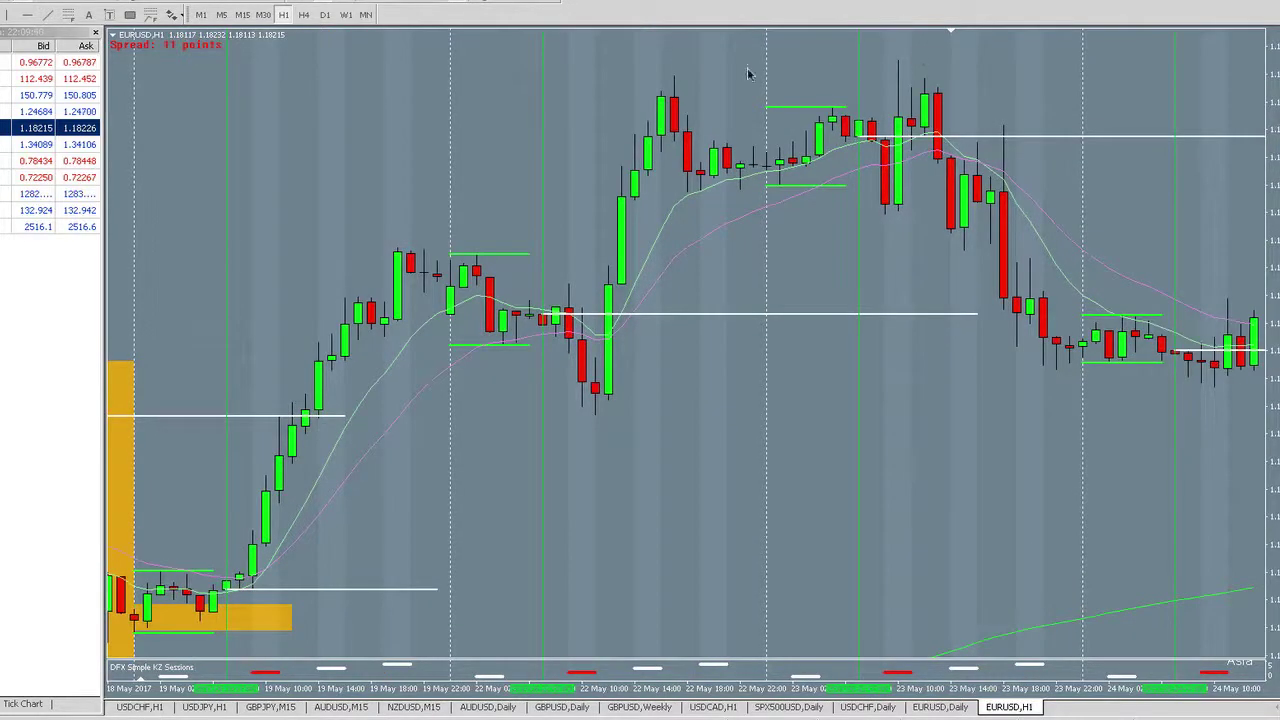
scroll(1075, 367, down, 4)
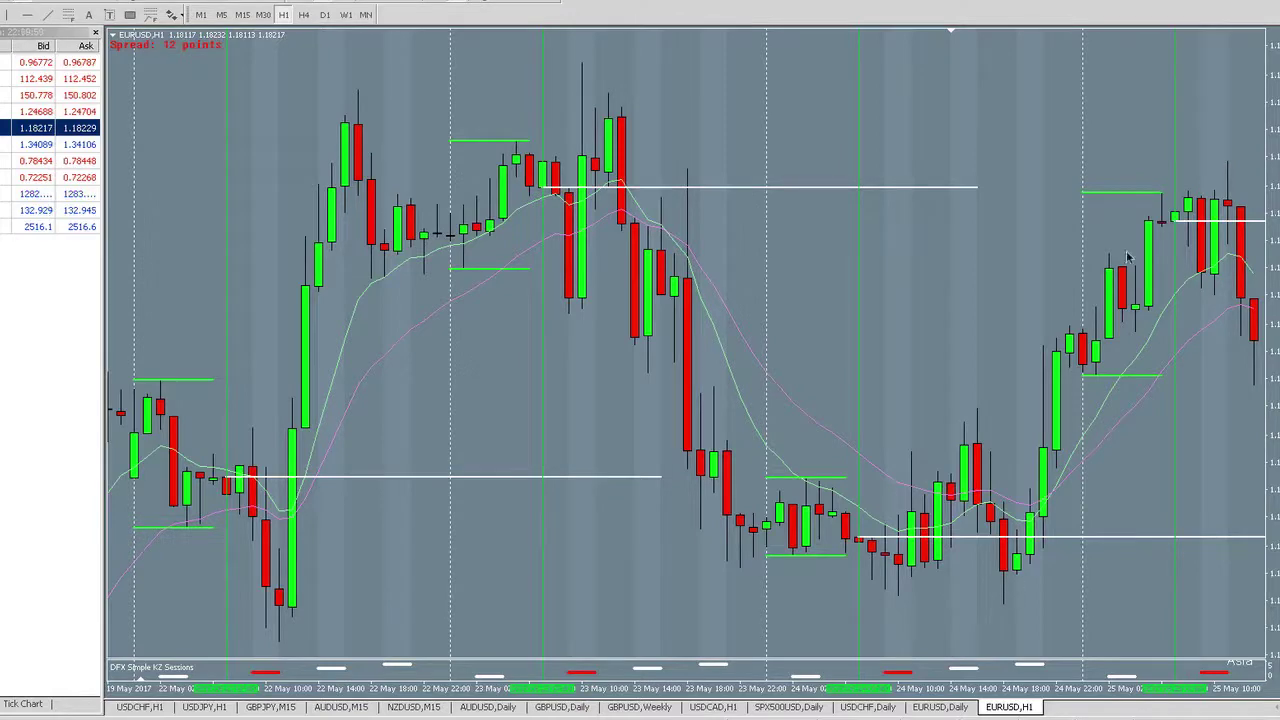
scroll(1128, 258, down, 5)
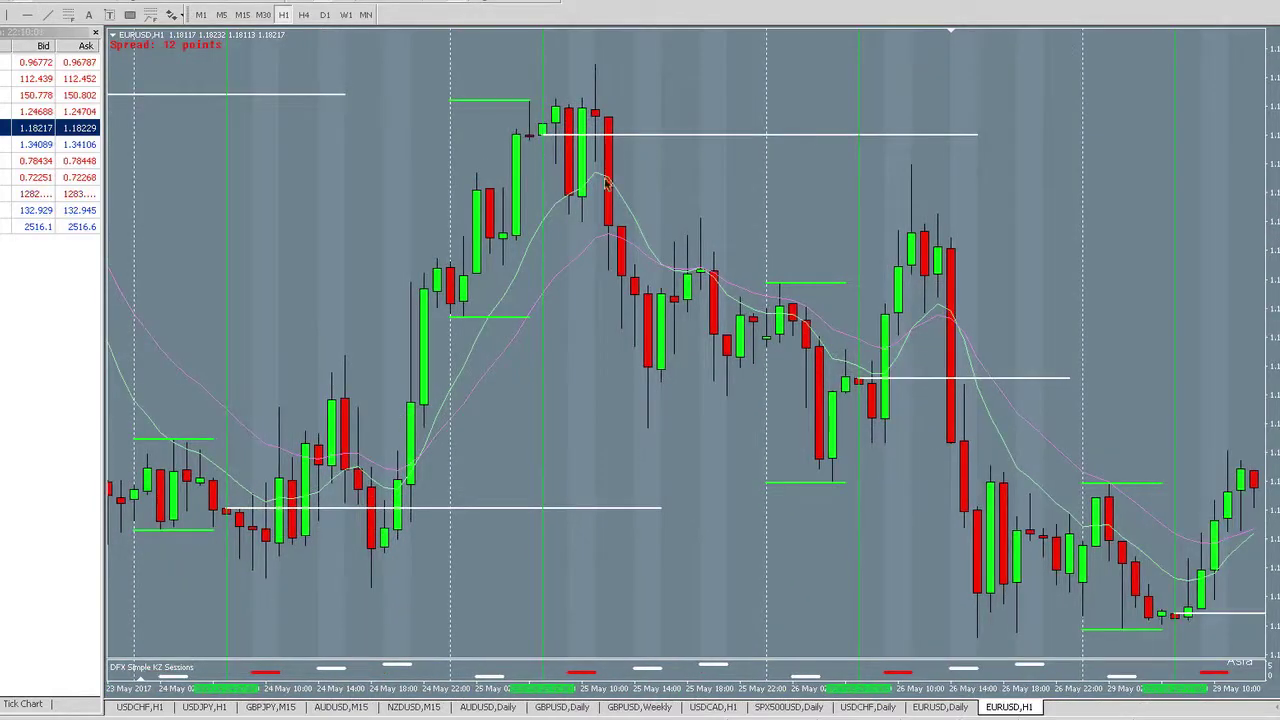
drag(605, 183, 285, 72)
scroll(505, 243, down, 3)
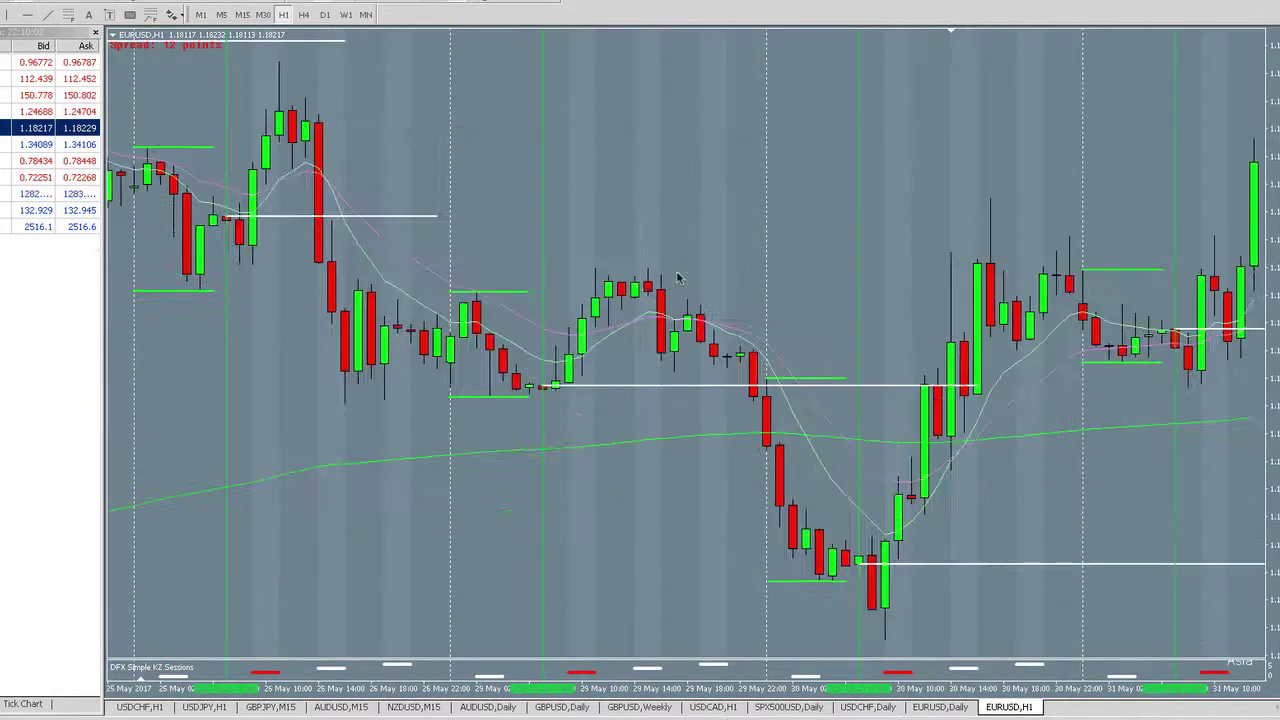
scroll(697, 337, down, 4)
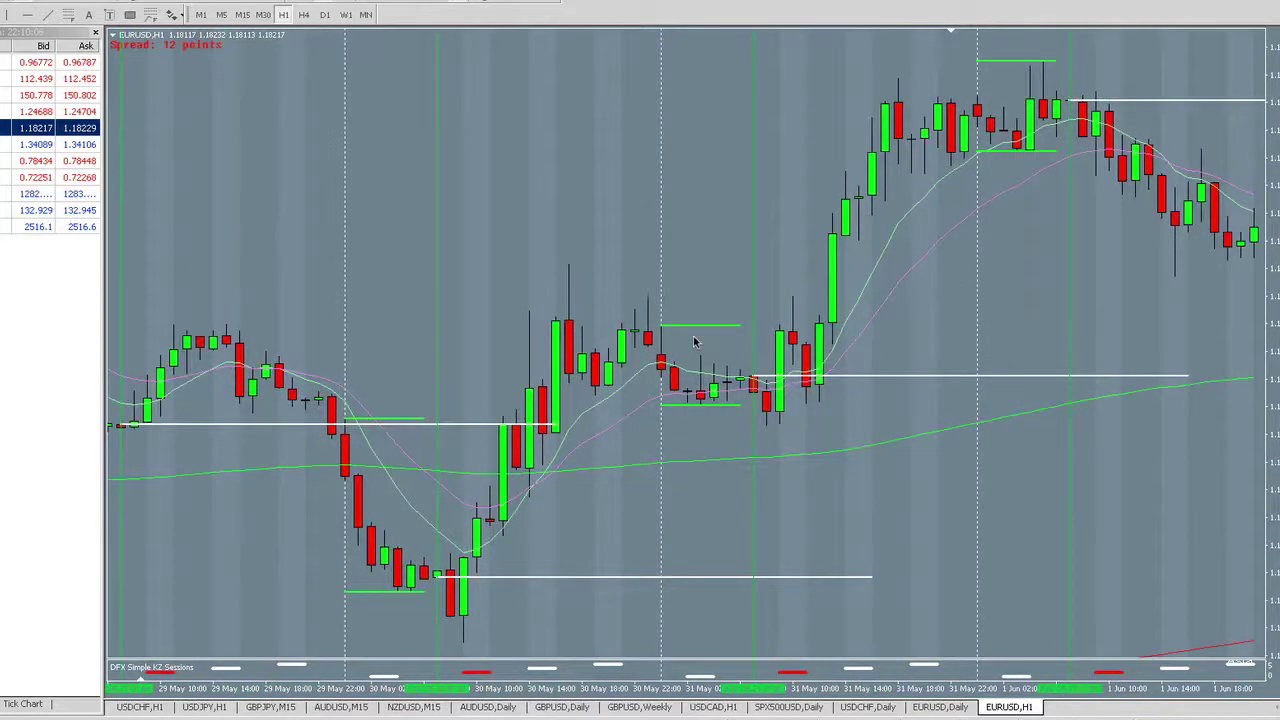
Examine the hourly candles from 25 May to 12 June 2017, and return to a close view of the July to September daily candles
scroll(508, 334, up, 6)
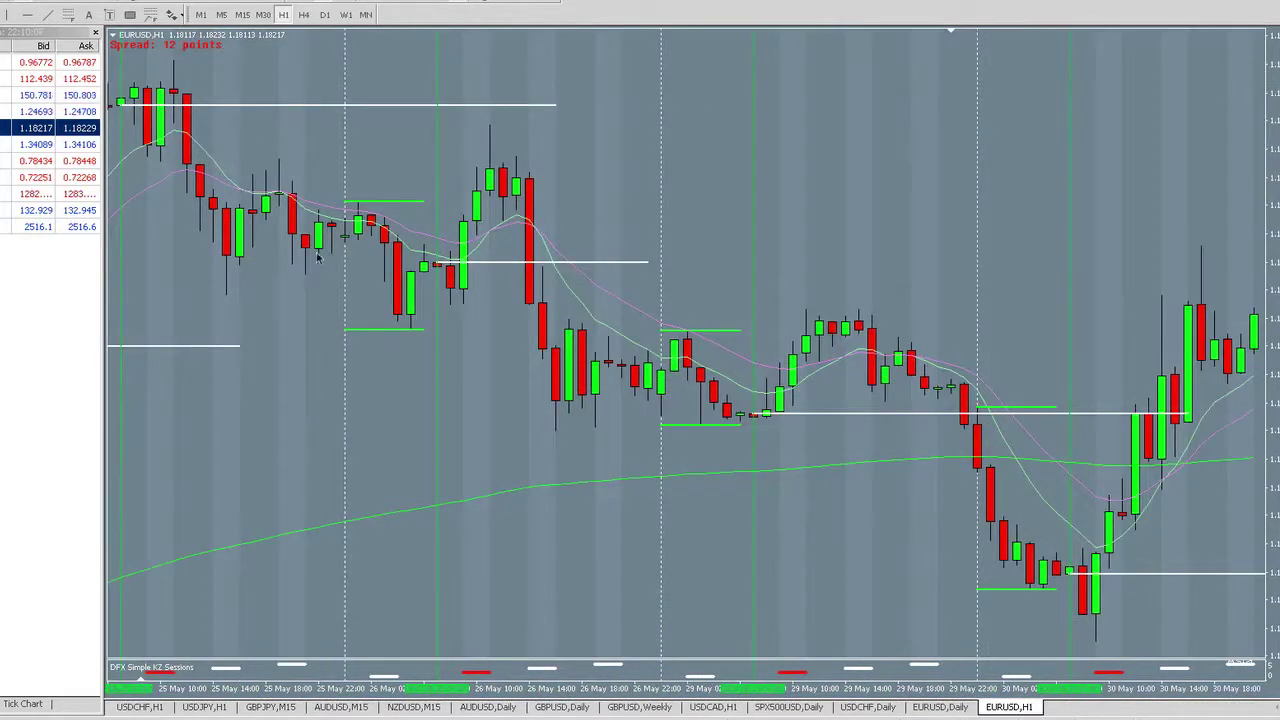
scroll(808, 360, down, 10)
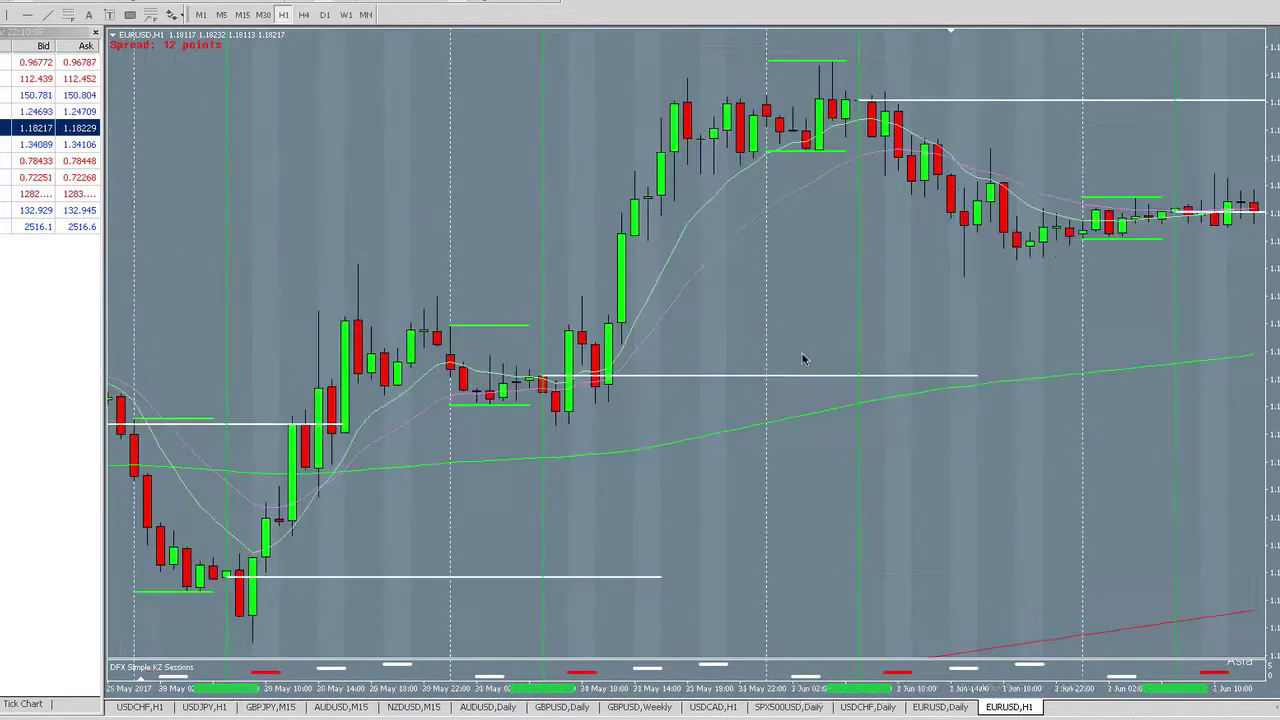
scroll(374, 90, down, 3)
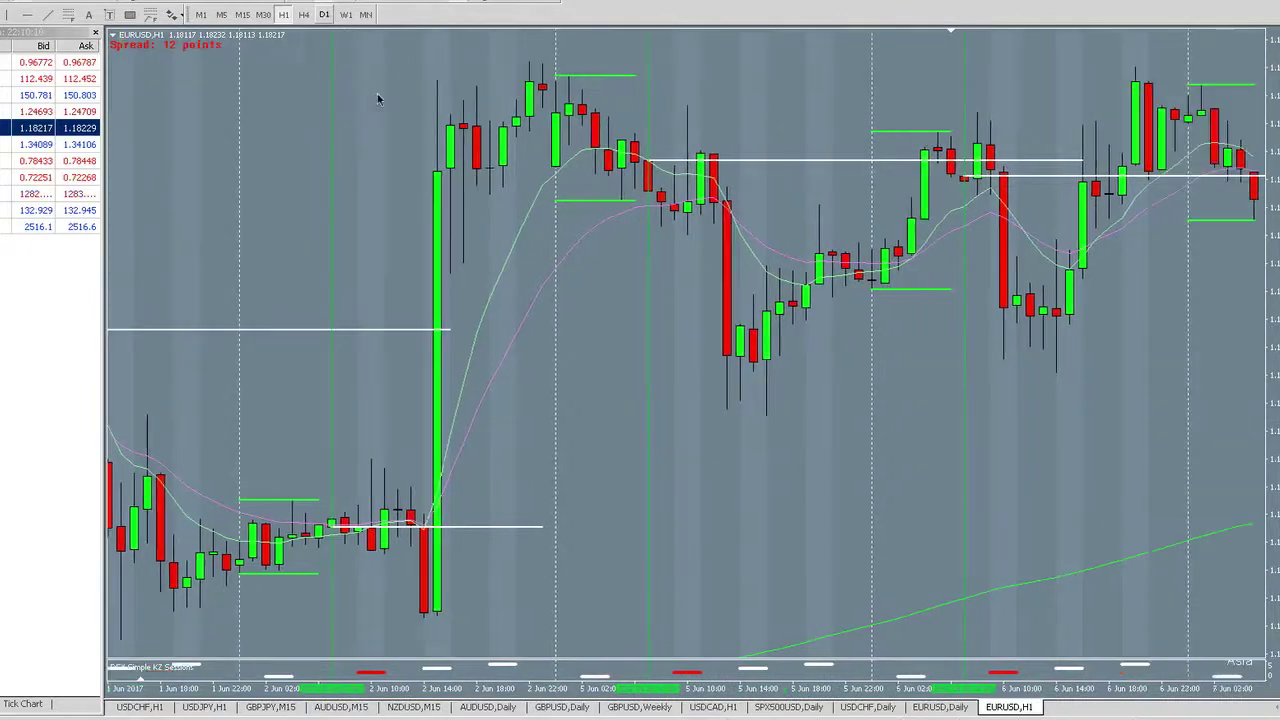
click(395, 4)
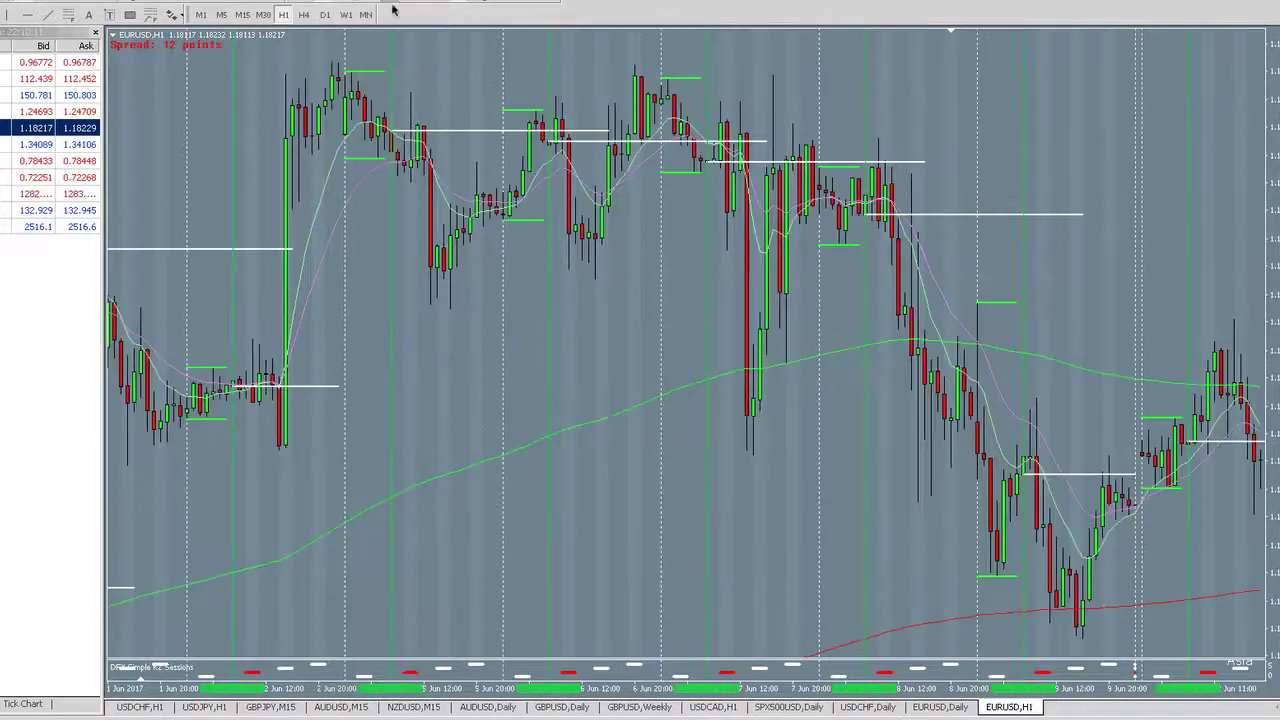
click(325, 14)
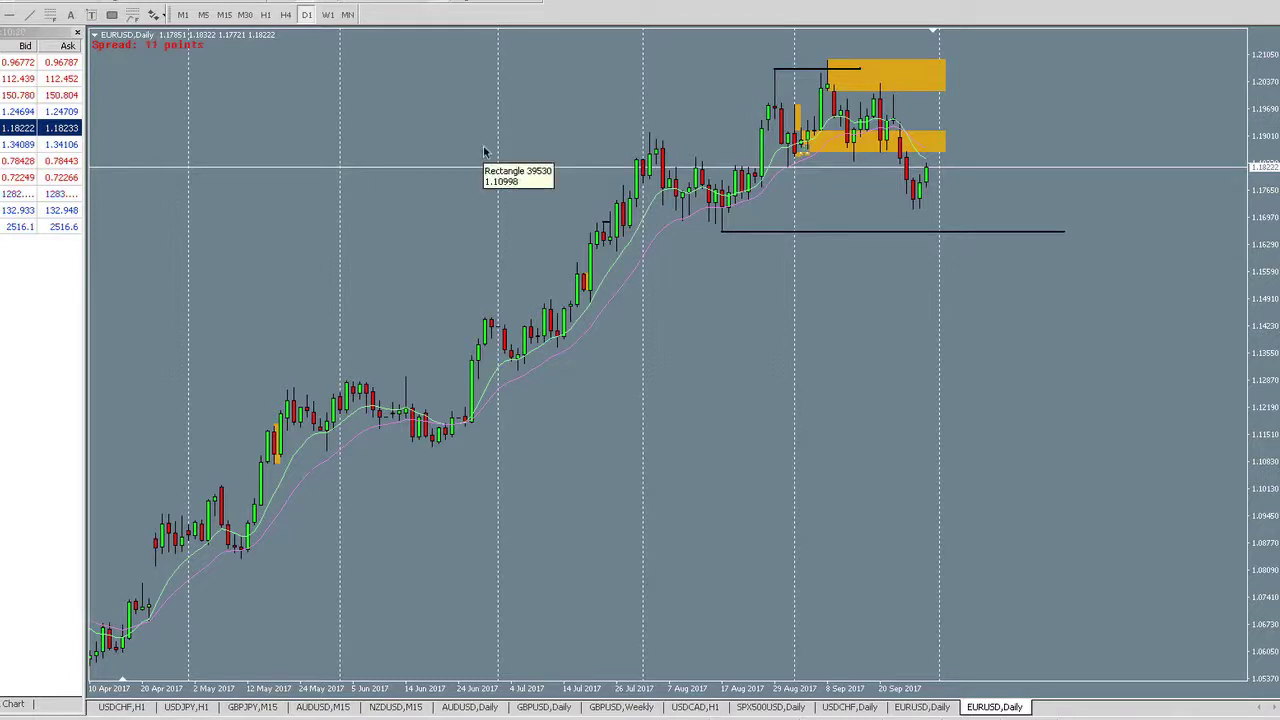
key(plus)
key(plus)
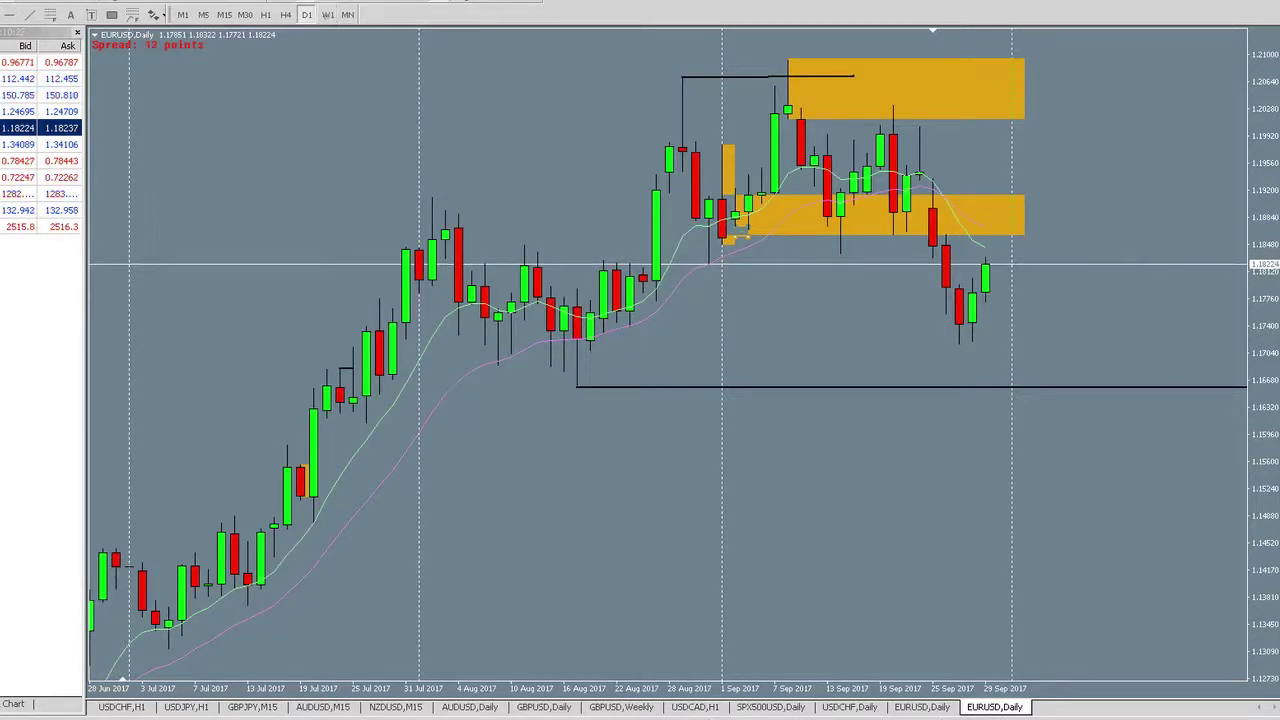
Open a new USDCHF chart on the daily timeframe with the 1111 BEST OF ALL BEST V2 template
right_click(20, 62)
click(40, 90)
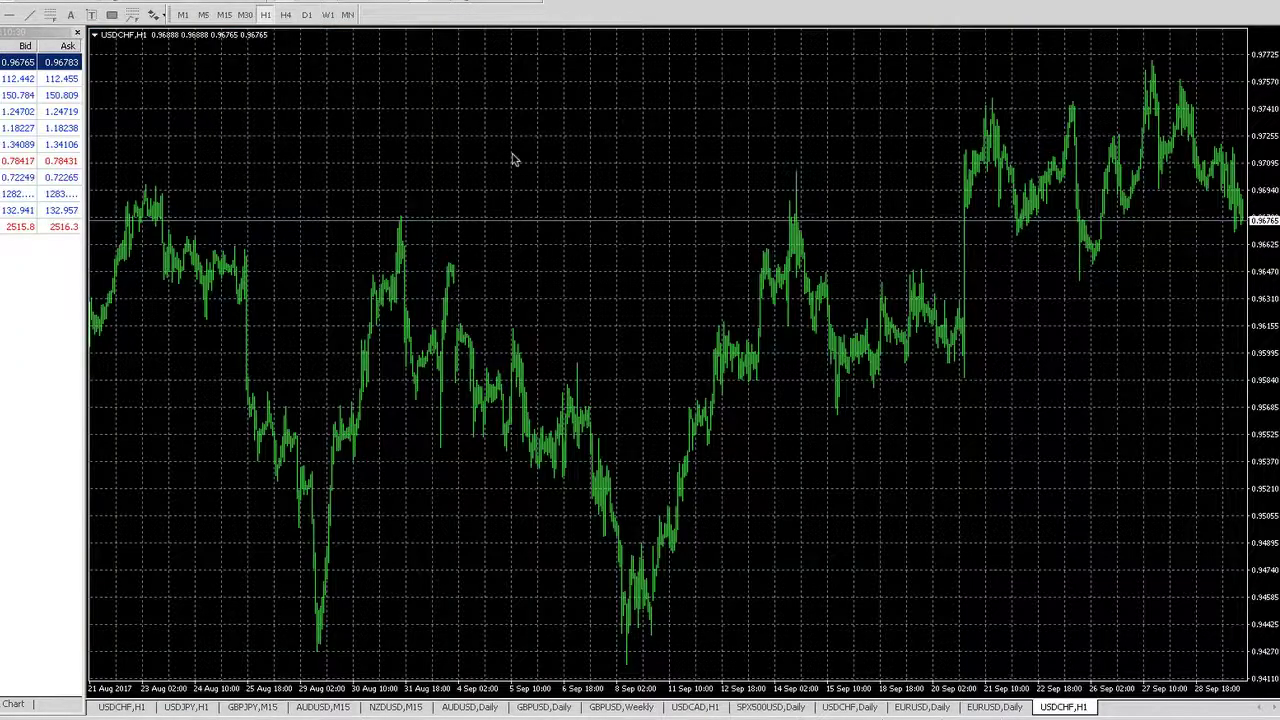
right_click(512, 158)
mouse_move(628, 280)
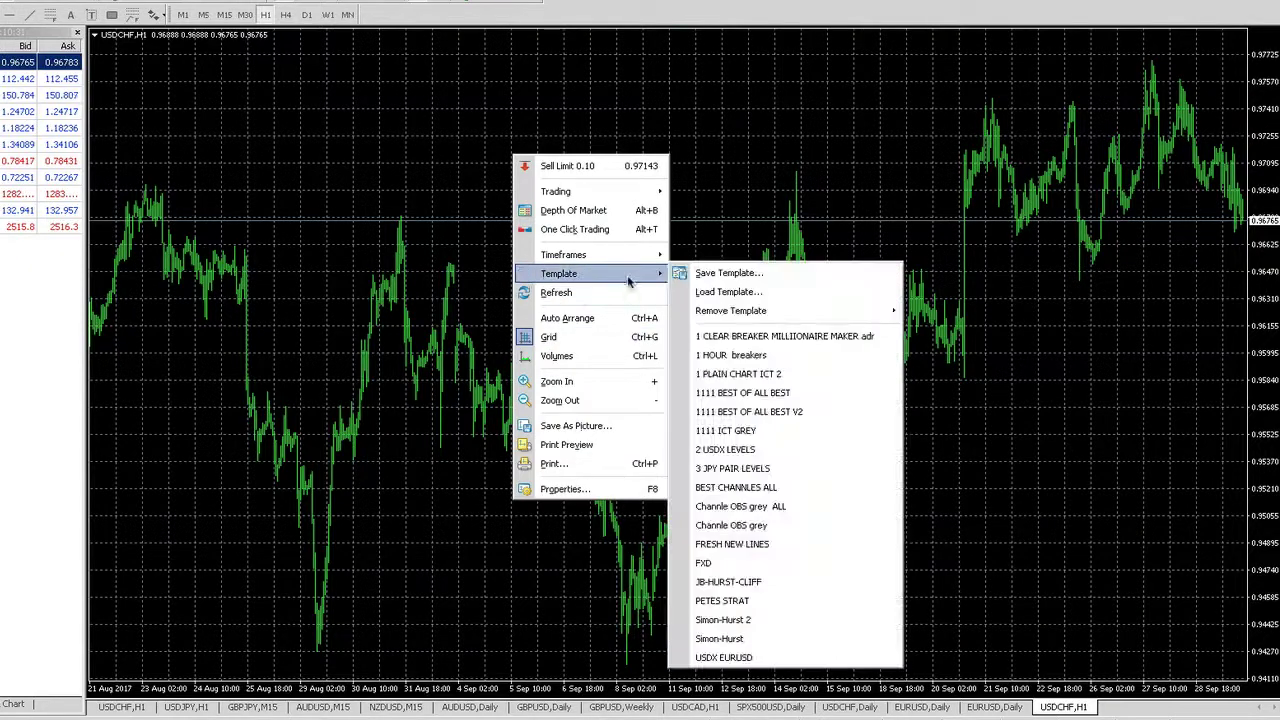
click(748, 411)
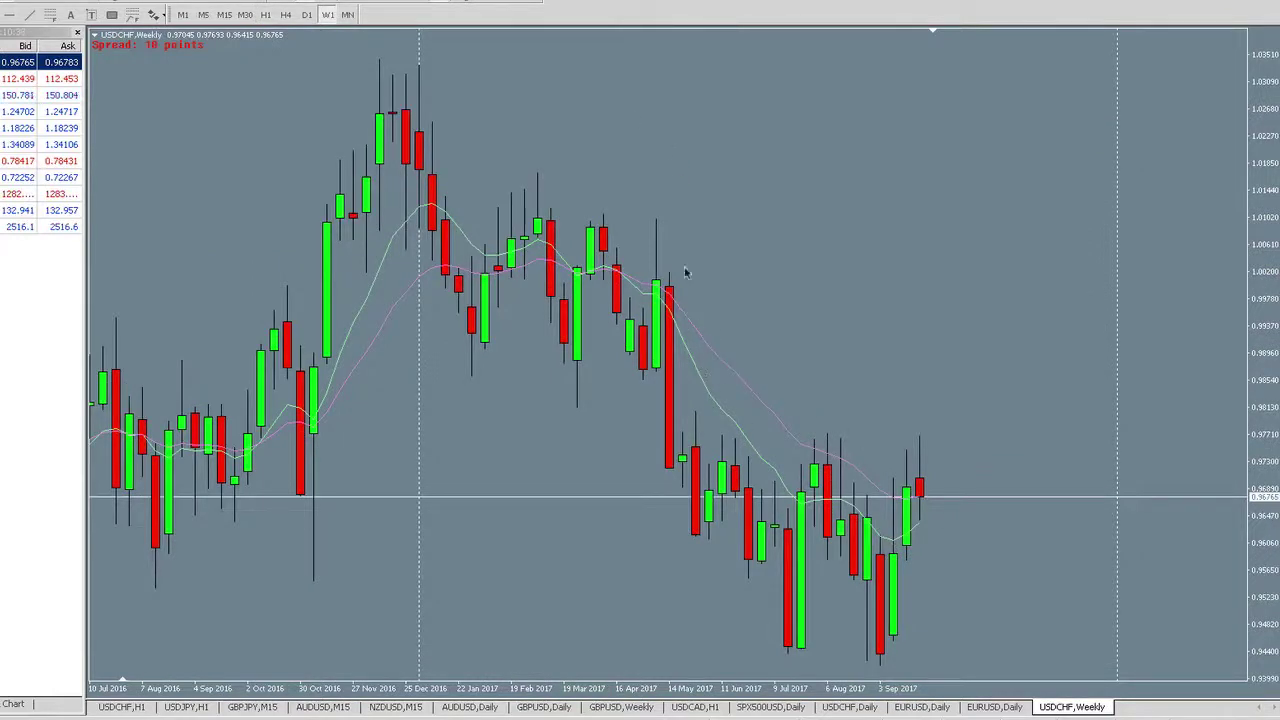
click(307, 15)
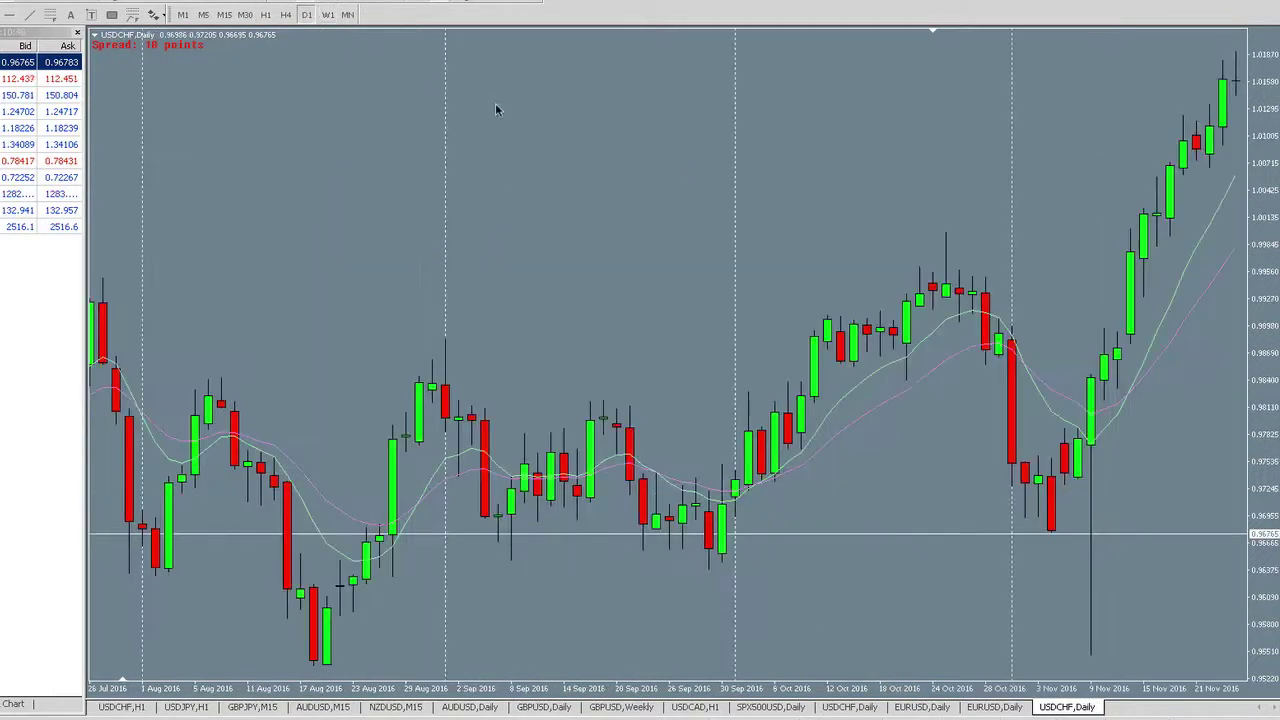
Examine the USDCHF daily candles from February to September 2017 and measure with the crosshair around the 24 April candle
scroll(495, 103, down, 15)
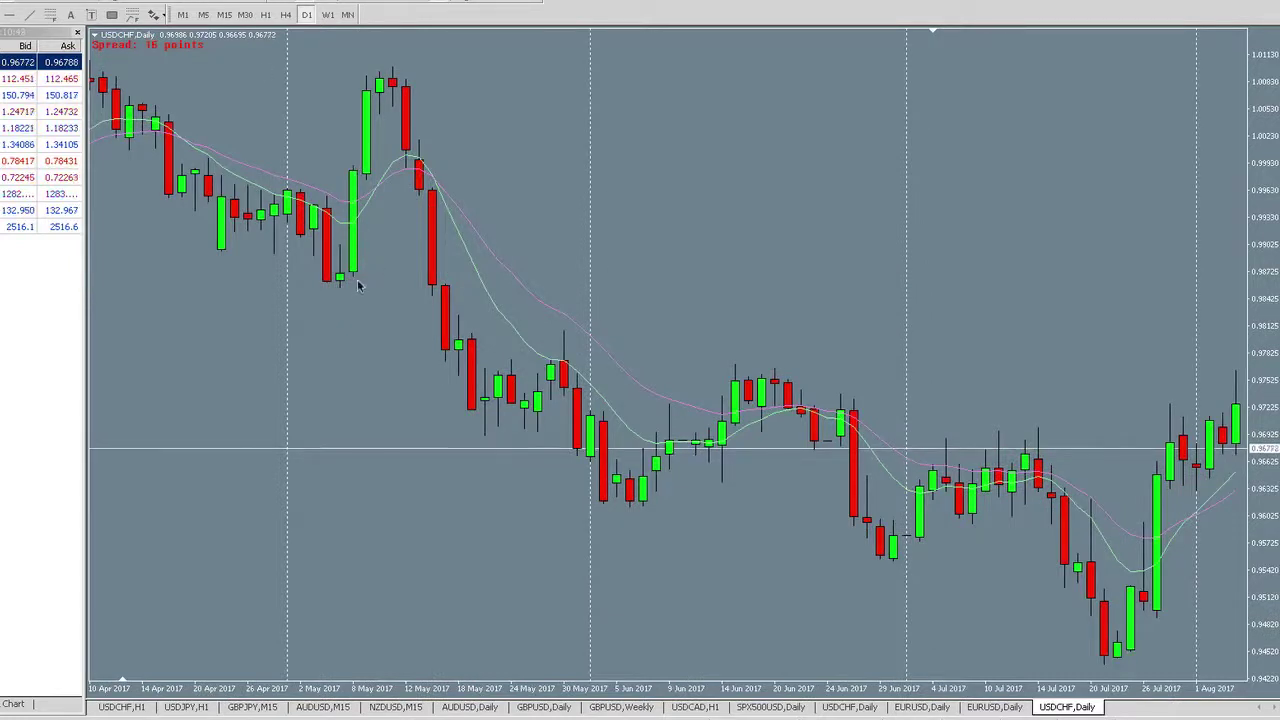
scroll(352, 136, up, 2)
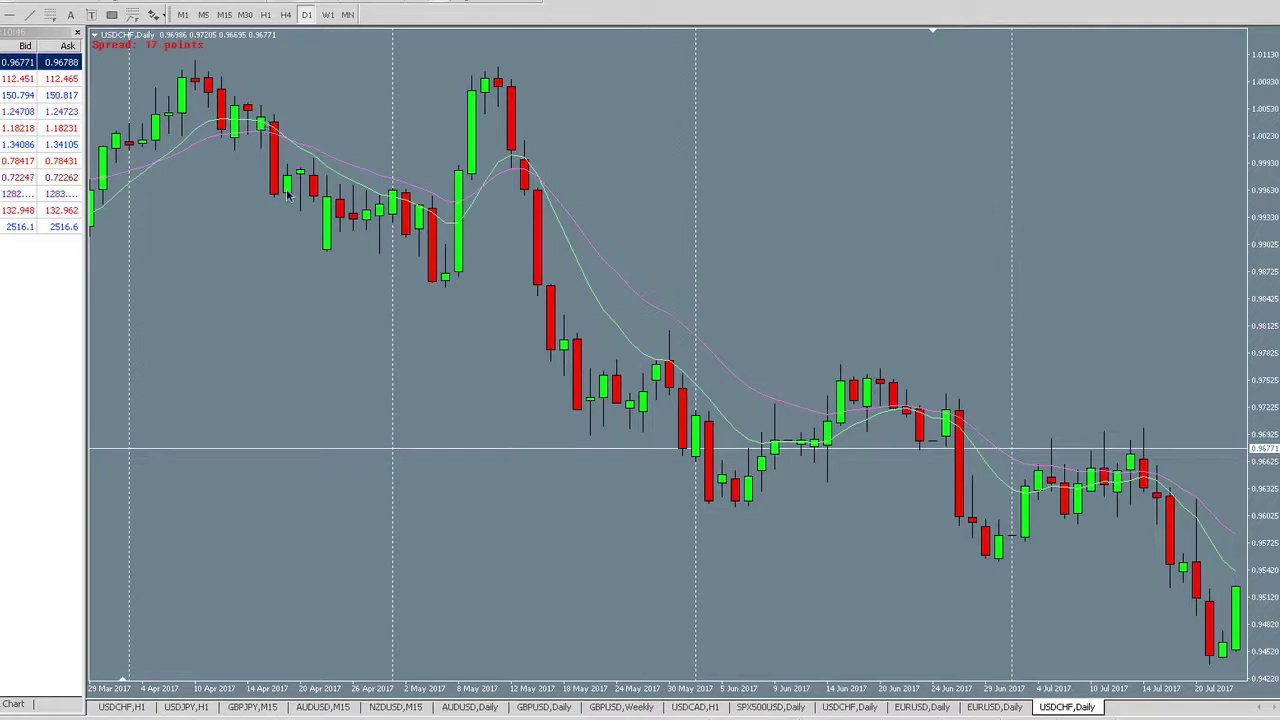
click(29, 14)
drag(298, 172, 302, 208)
scroll(363, 118, up, 5)
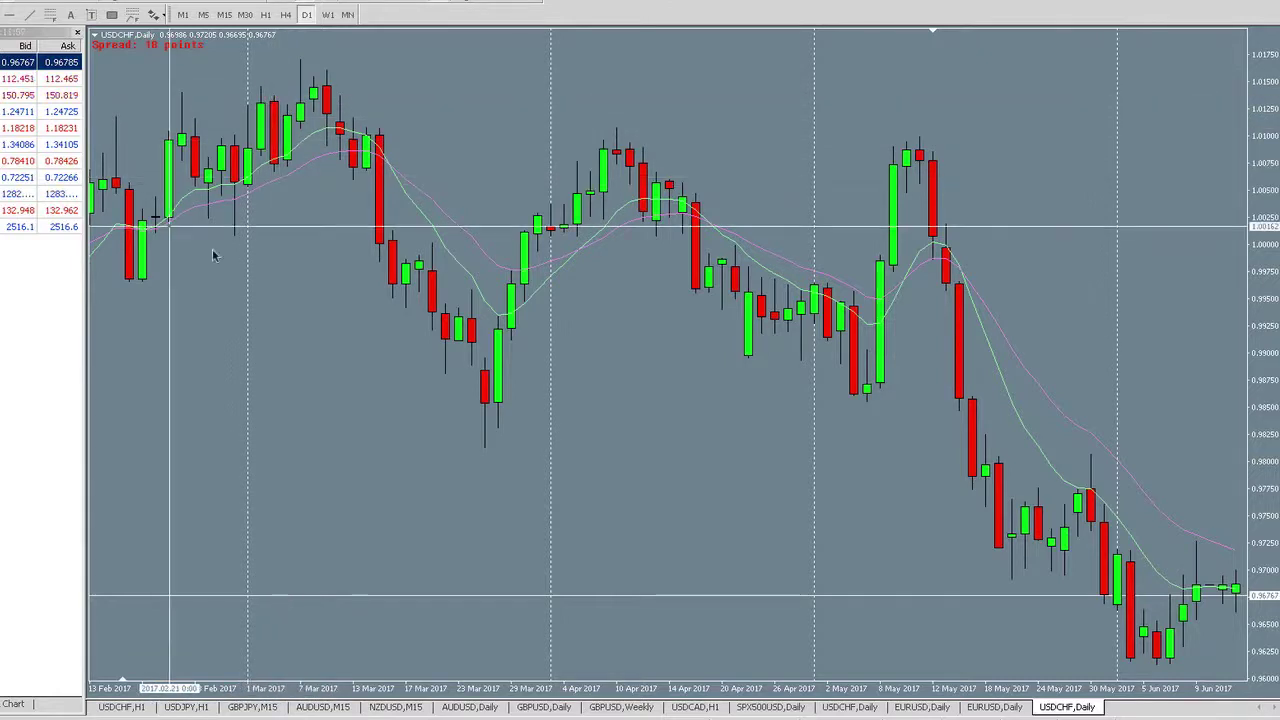
scroll(466, 140, down, 10)
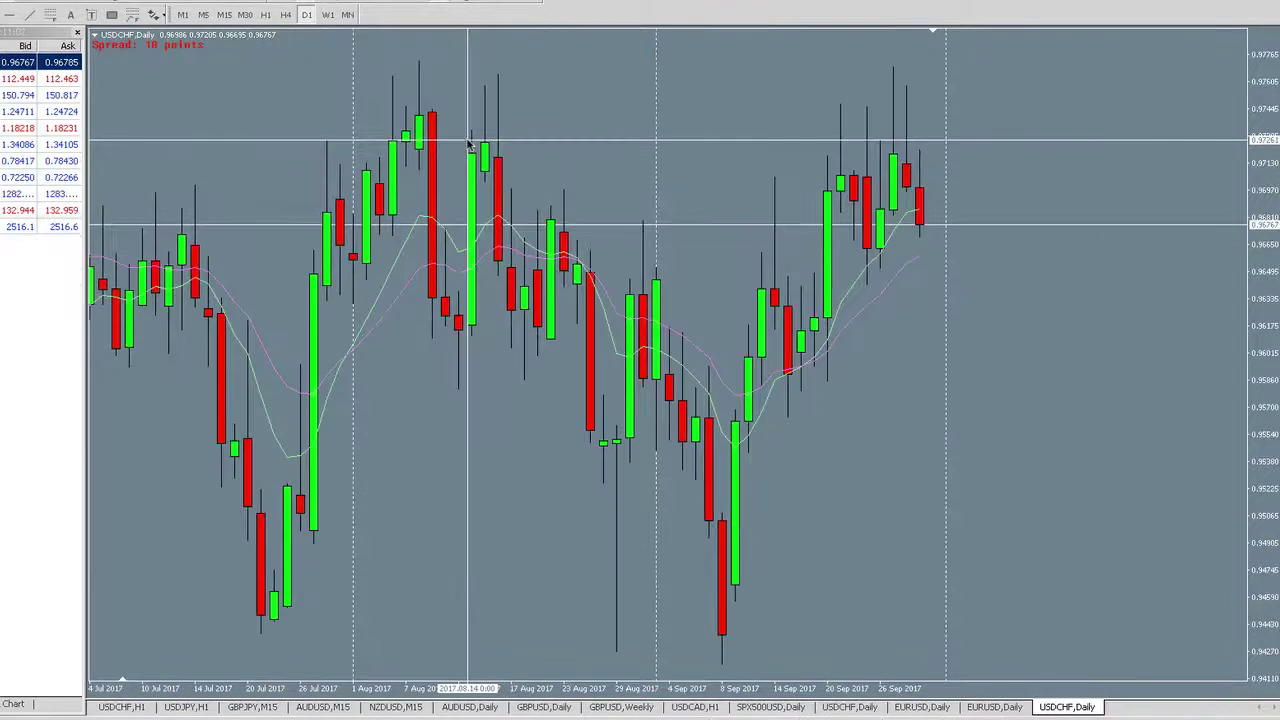
scroll(466, 140, up, 12)
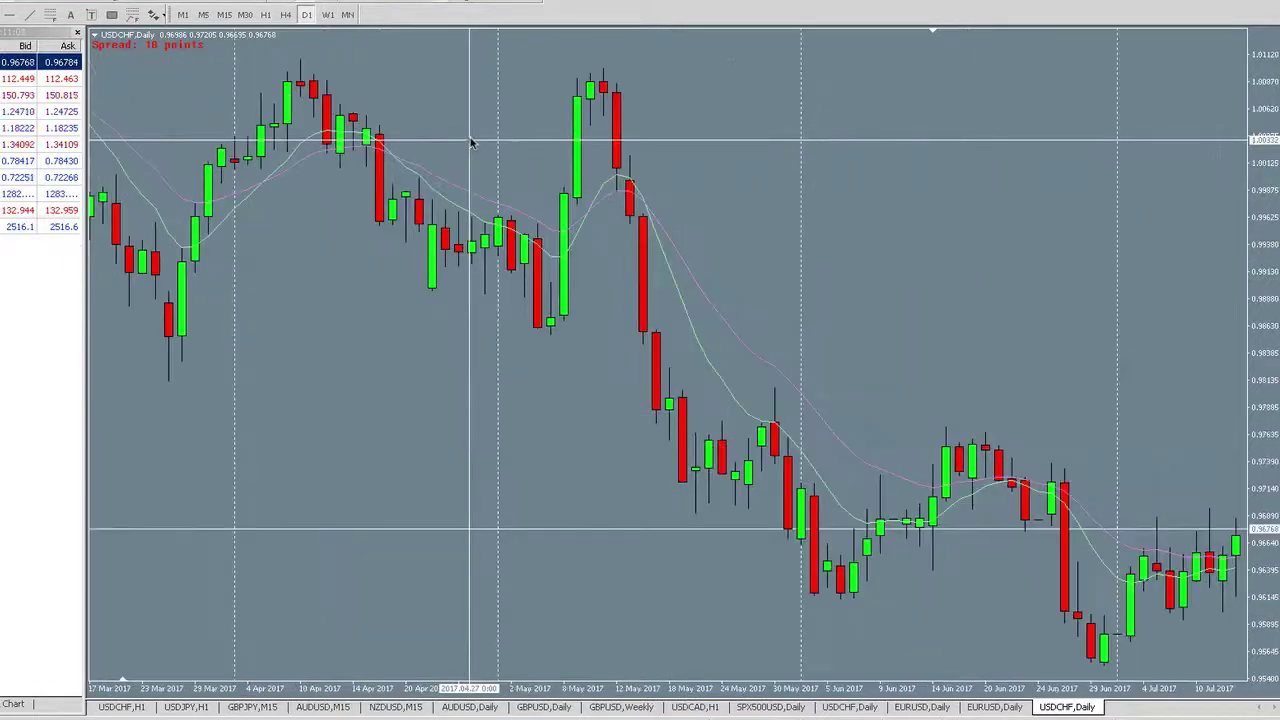
scroll(472, 143, up, 3)
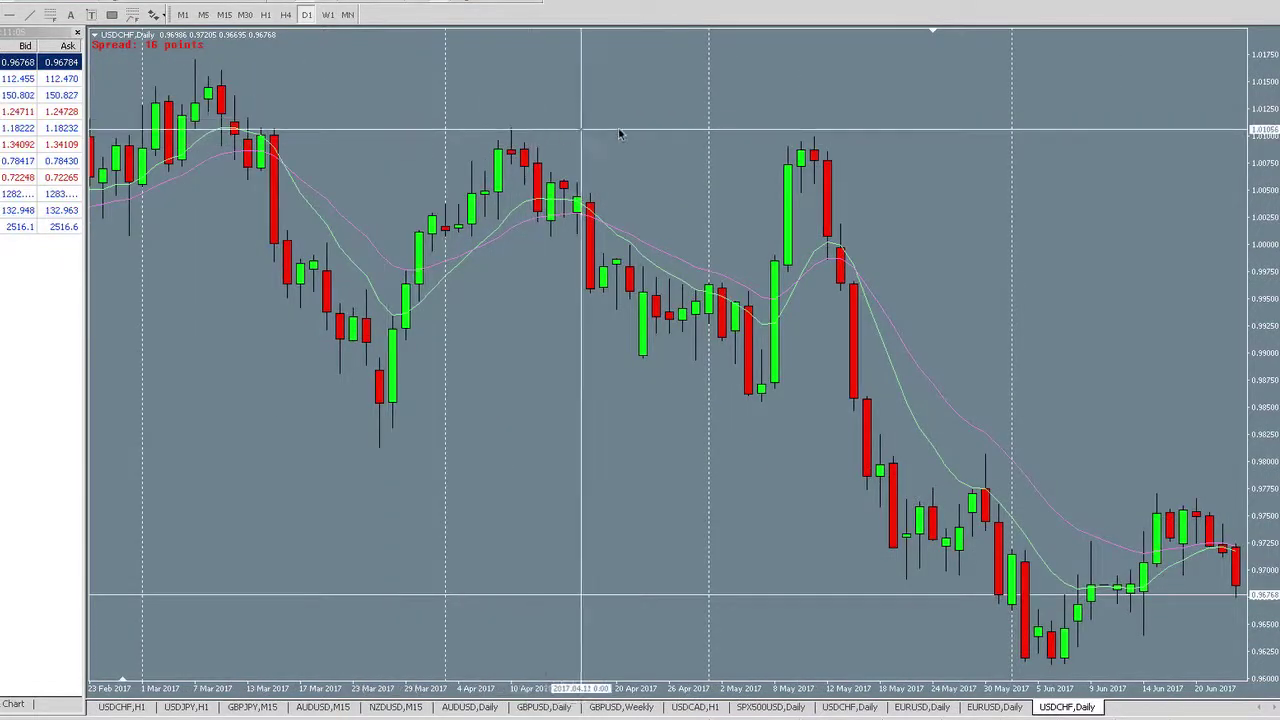
drag(624, 130, 829, 67)
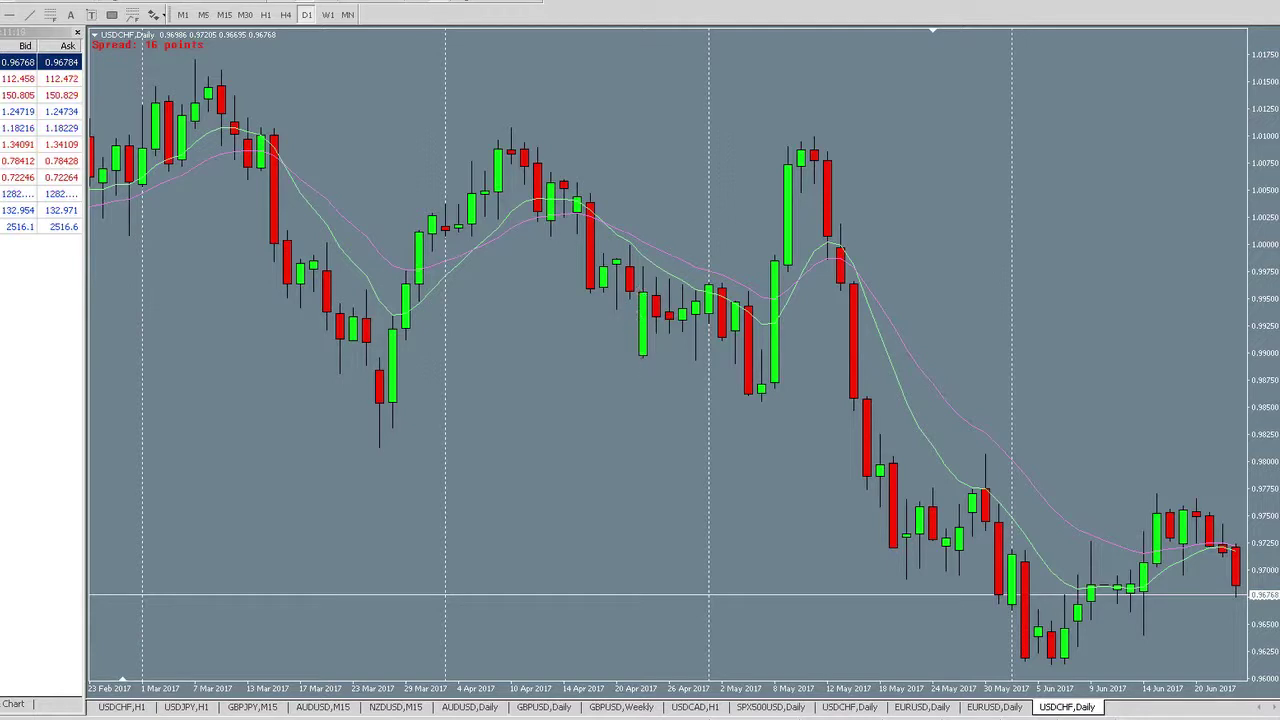
middle_click(243, 109)
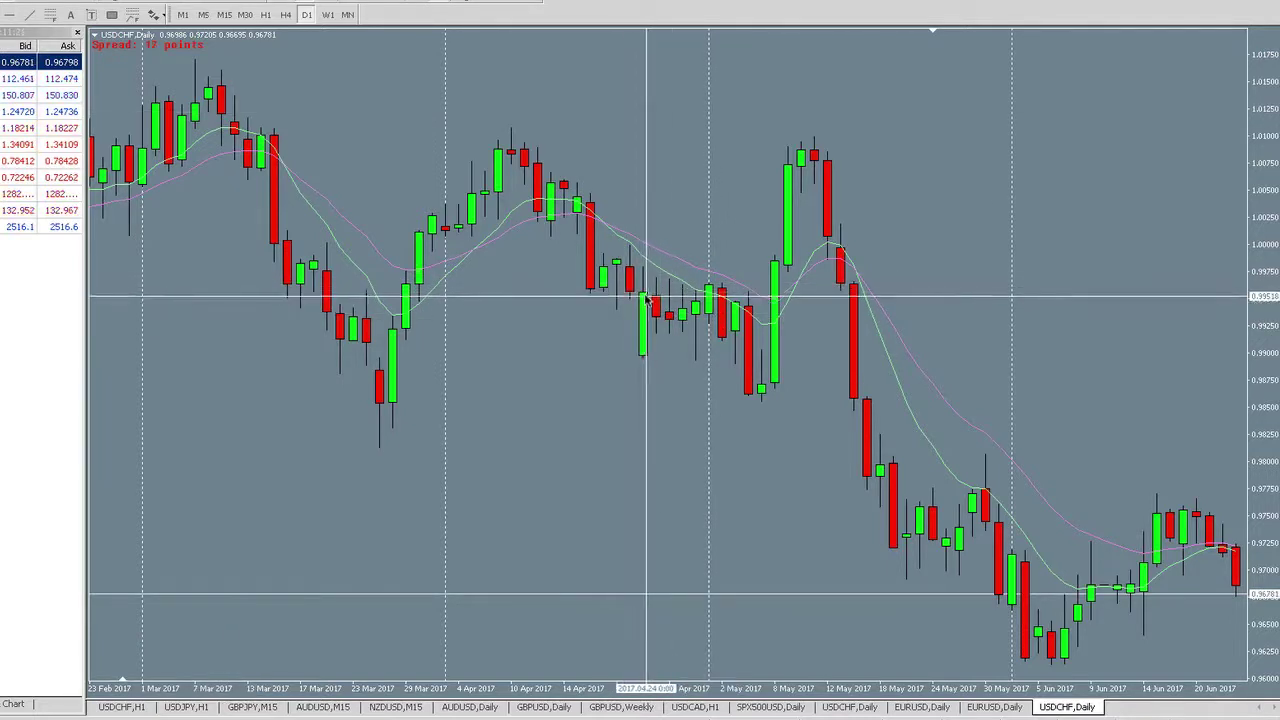
drag(646, 297, 658, 331)
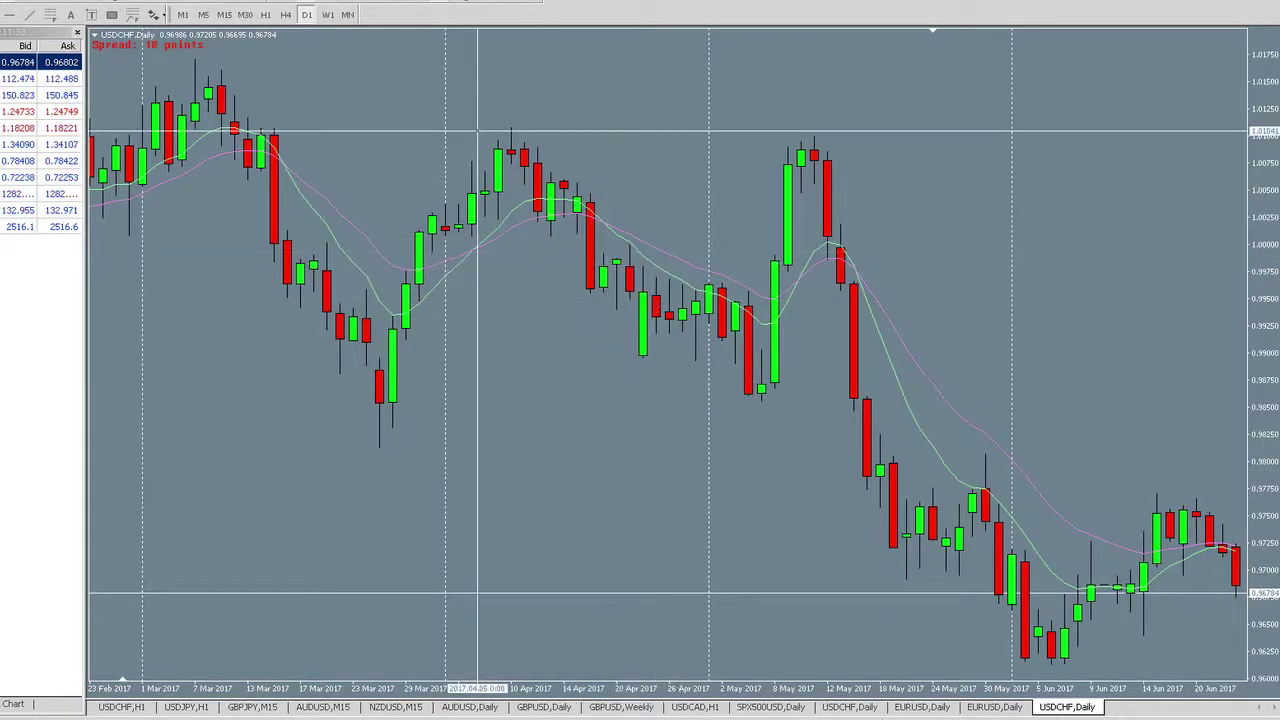
Draw a rectangle across the April and May highs, about 1.0070 to 1.0105, from mid-March to early June 2017, and measure the rise into it
scroll(640, 193, down, 10)
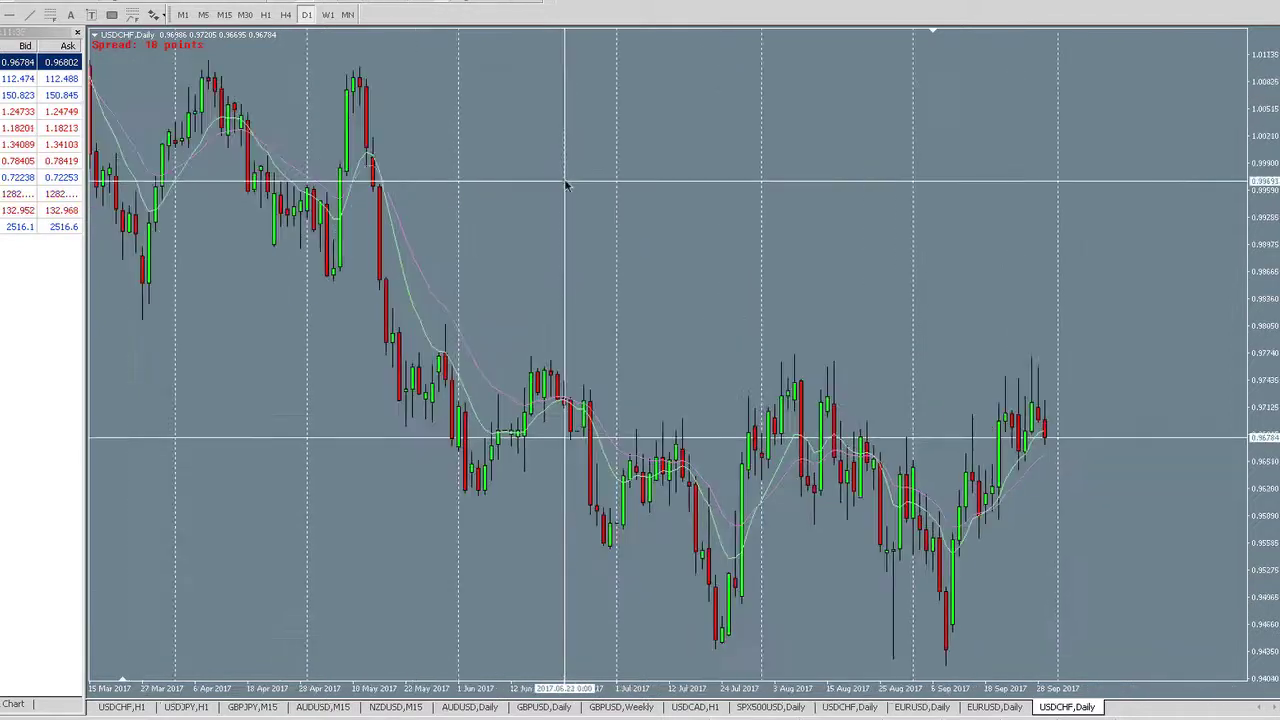
mouse_move(575, 183)
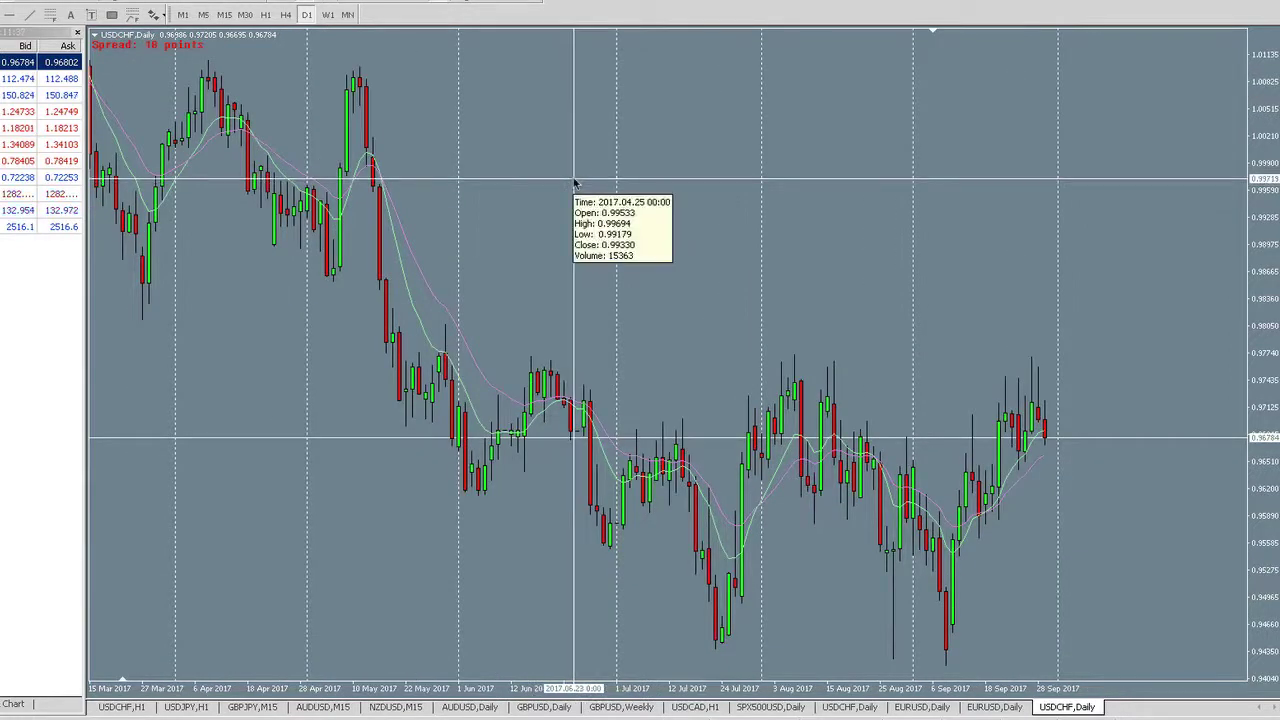
scroll(580, 190, up, 8)
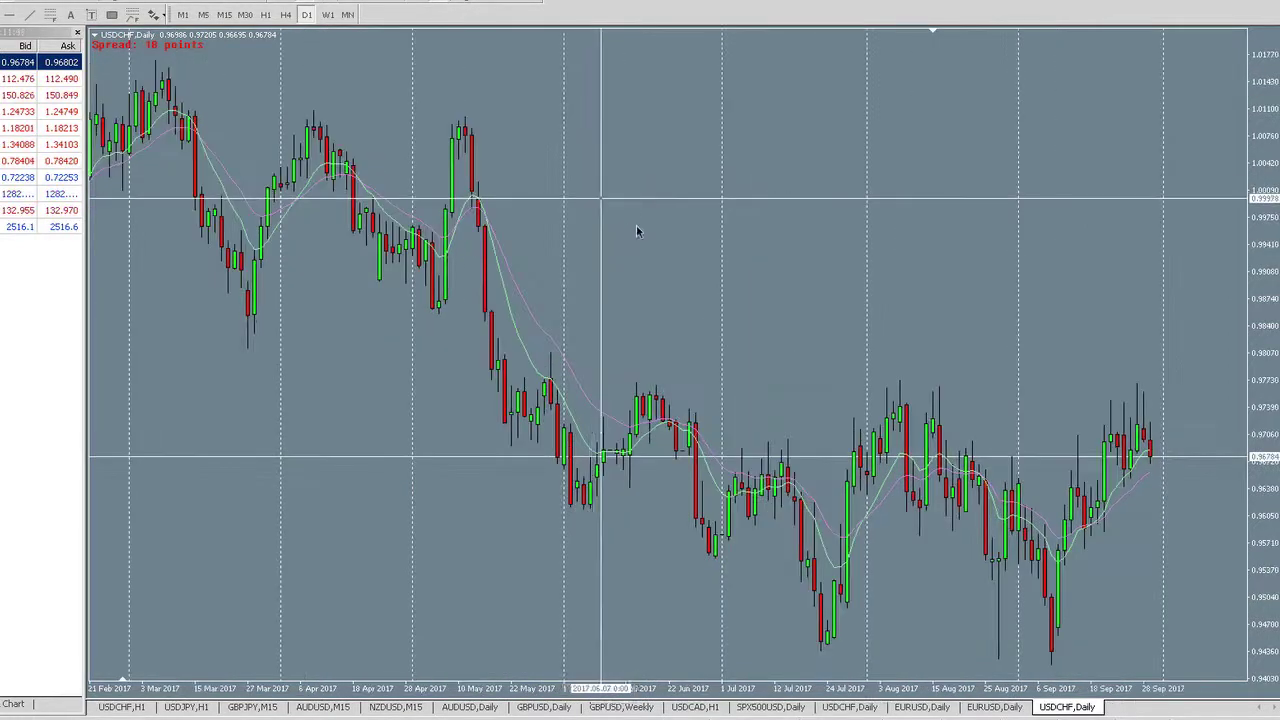
scroll(647, 229, up, 8)
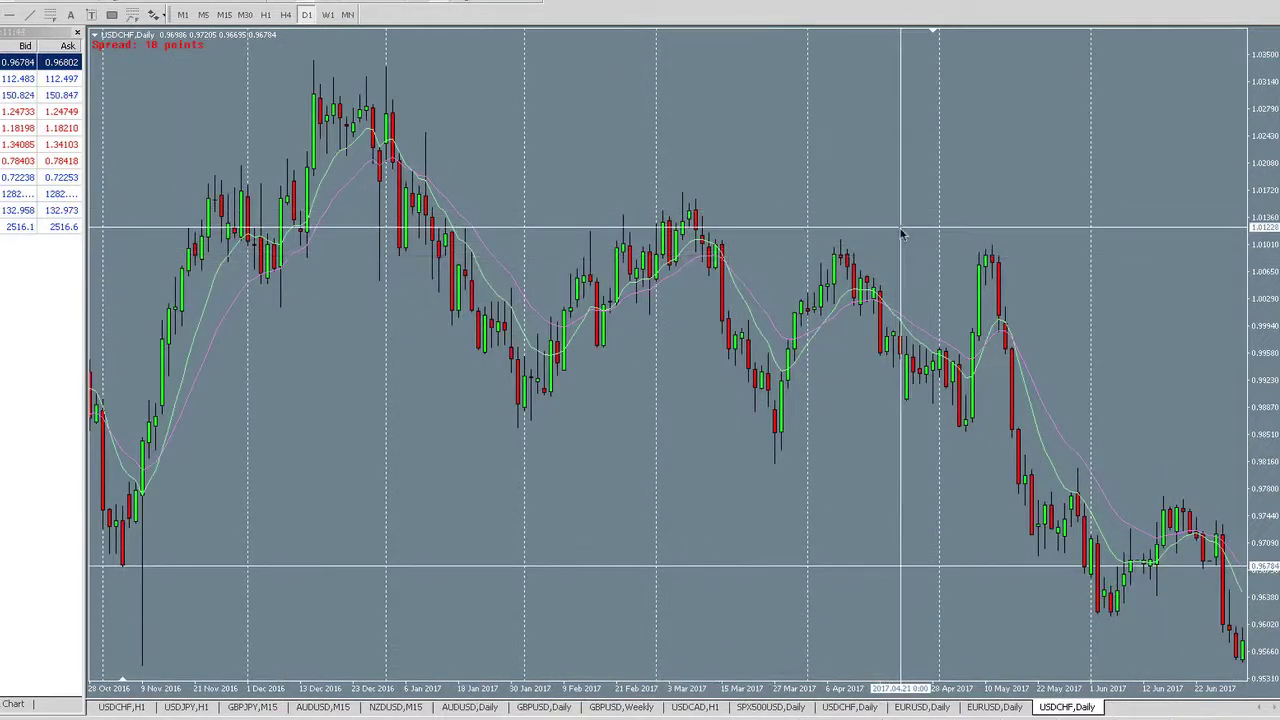
click(112, 16)
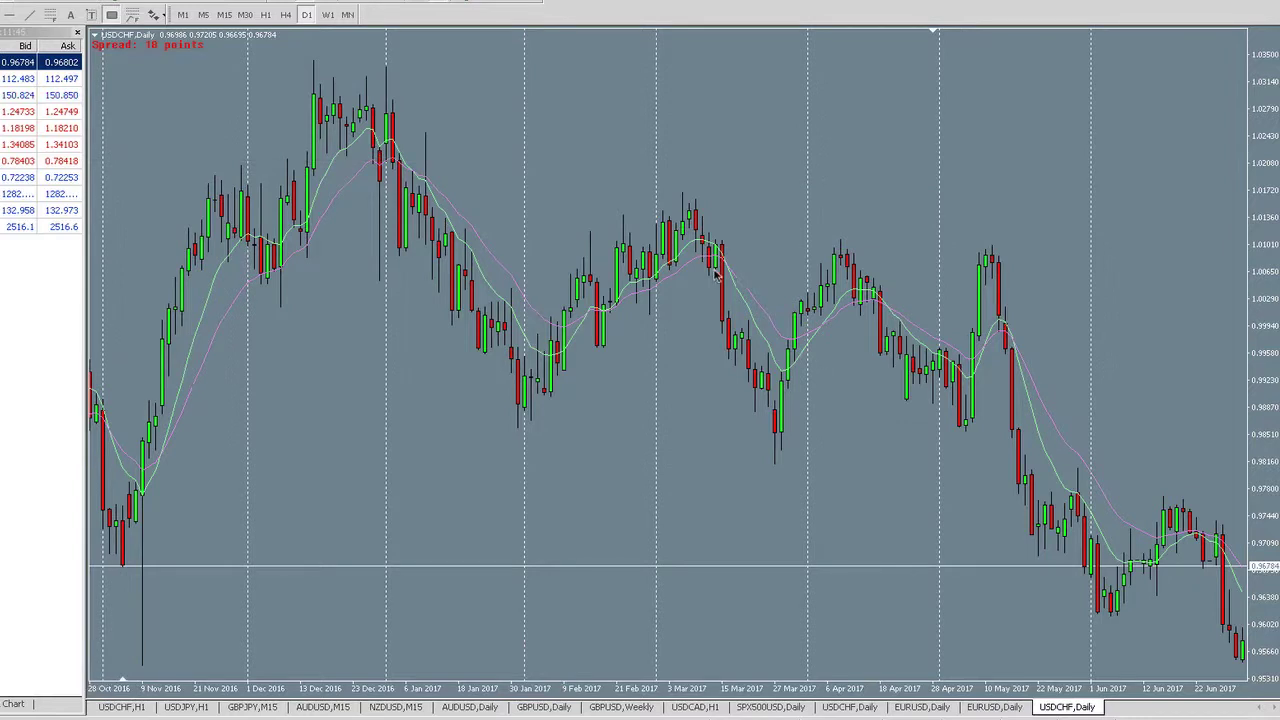
mouse_move(716, 270)
mouse_down()
mouse_move(1128, 263)
mouse_move(1103, 237)
mouse_move(789, 306)
mouse_up()
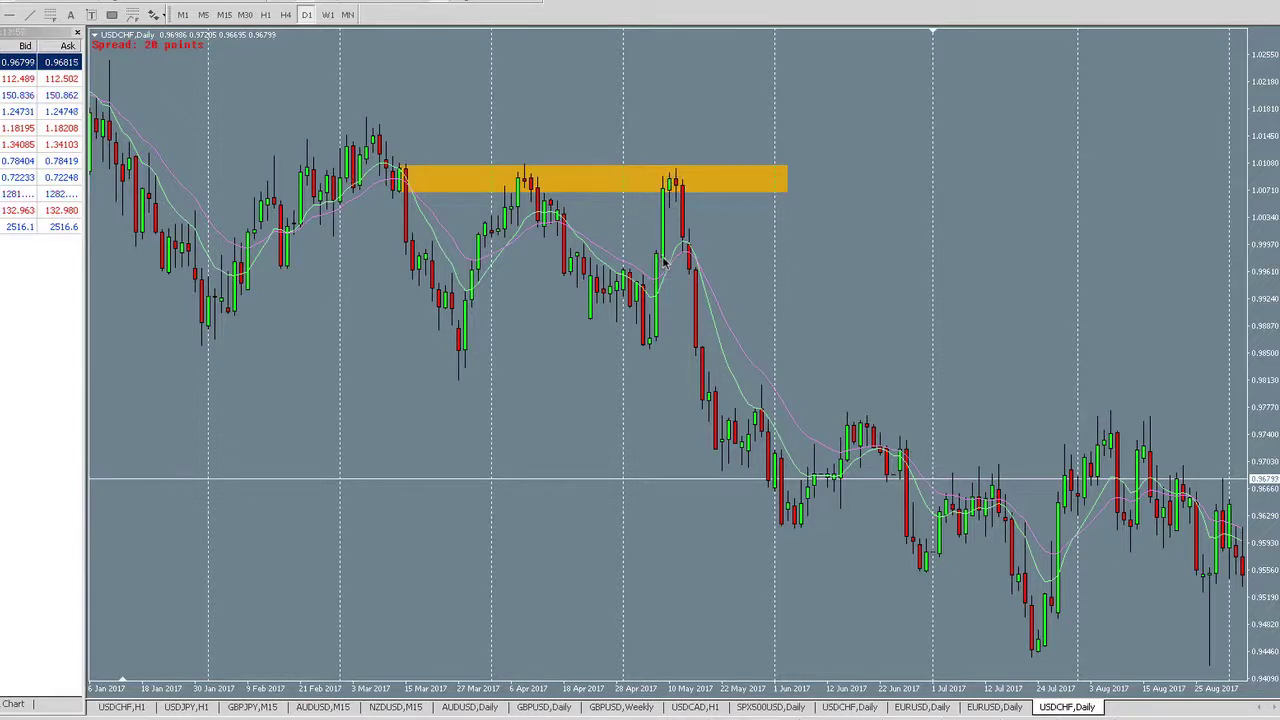
middle_click(608, 290)
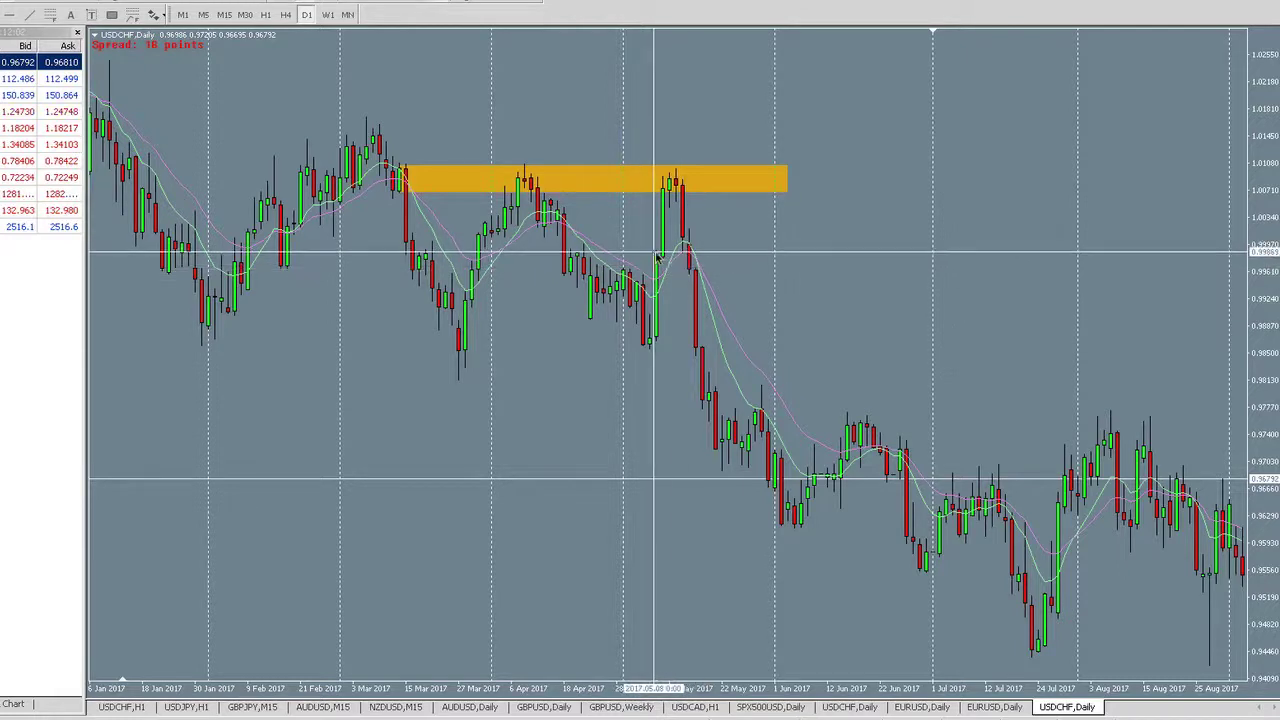
drag(655, 253, 666, 186)
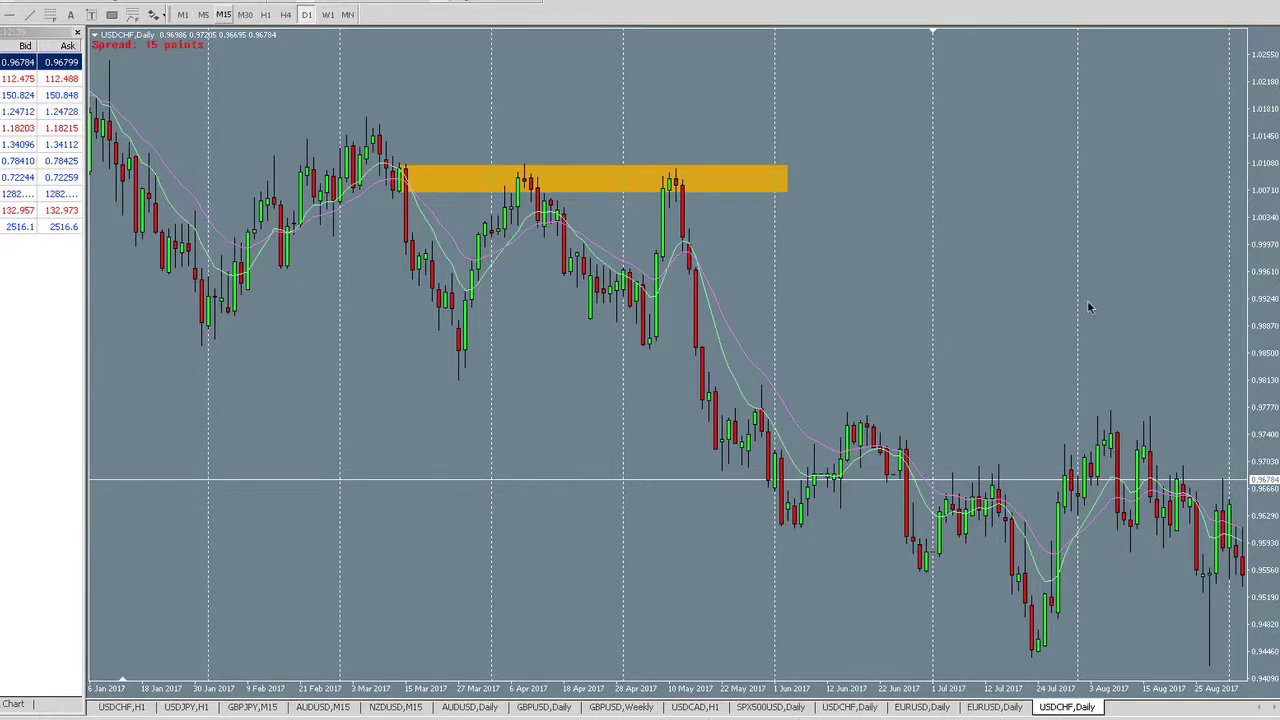
Place a horizontal line at 0.94356 along the July and September 2017 lows
scroll(1030, 295, down, 5)
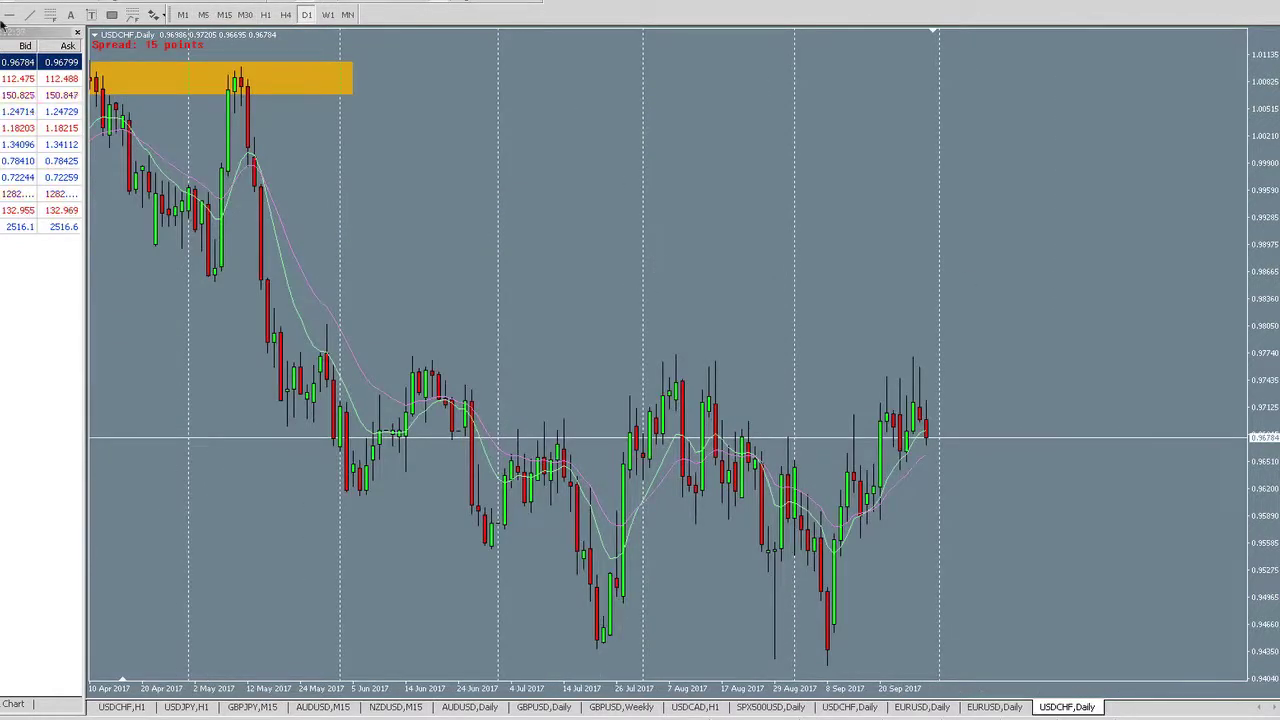
click(9, 14)
click(610, 651)
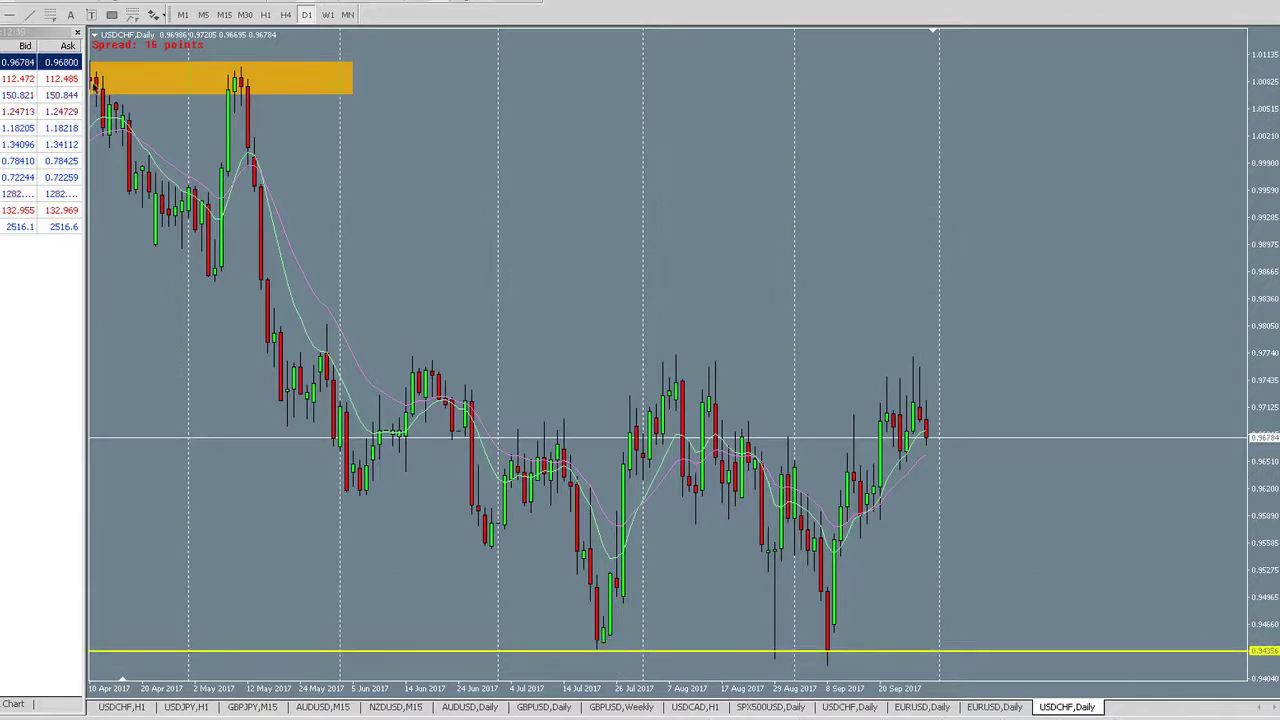
Place a horizontal line at 0.97239 and draw a rectangle directly above it, up to about 0.9760, from mid-June to early October 2017
click(9, 14)
drag(580, 385, 585, 400)
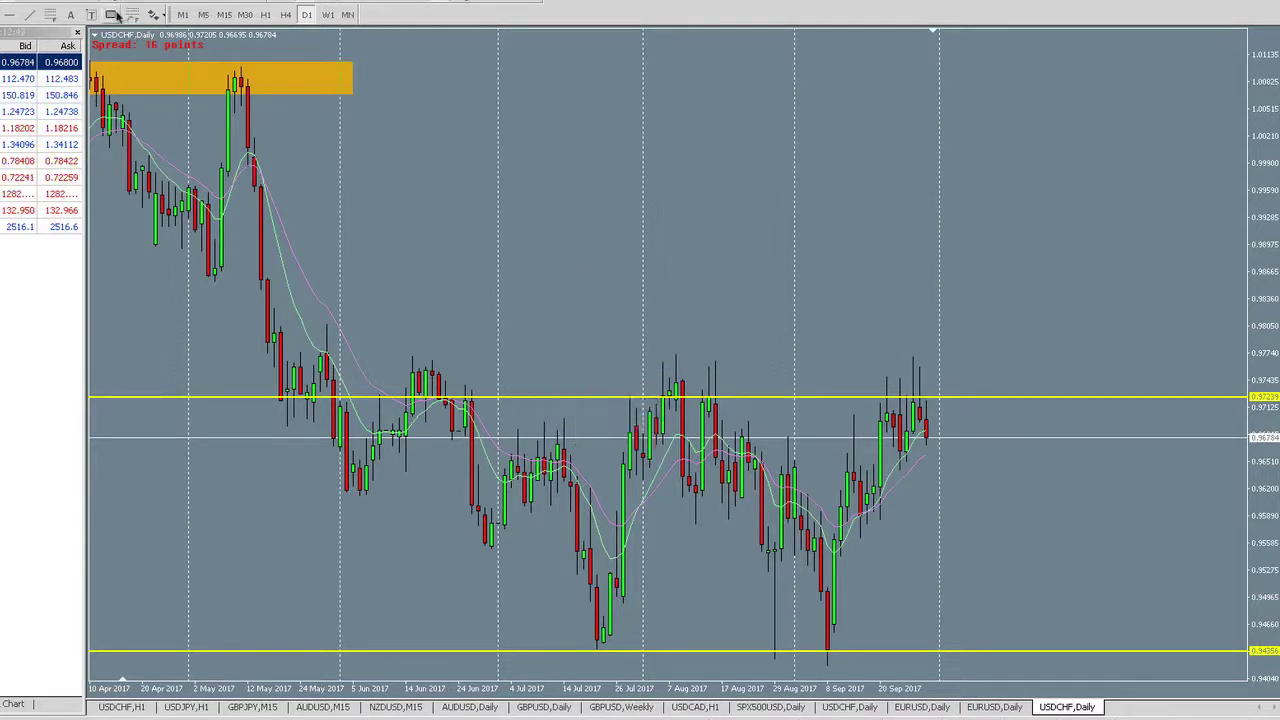
mouse_move(428, 364)
mouse_down()
mouse_move(640, 396)
mouse_move(980, 398)
mouse_up()
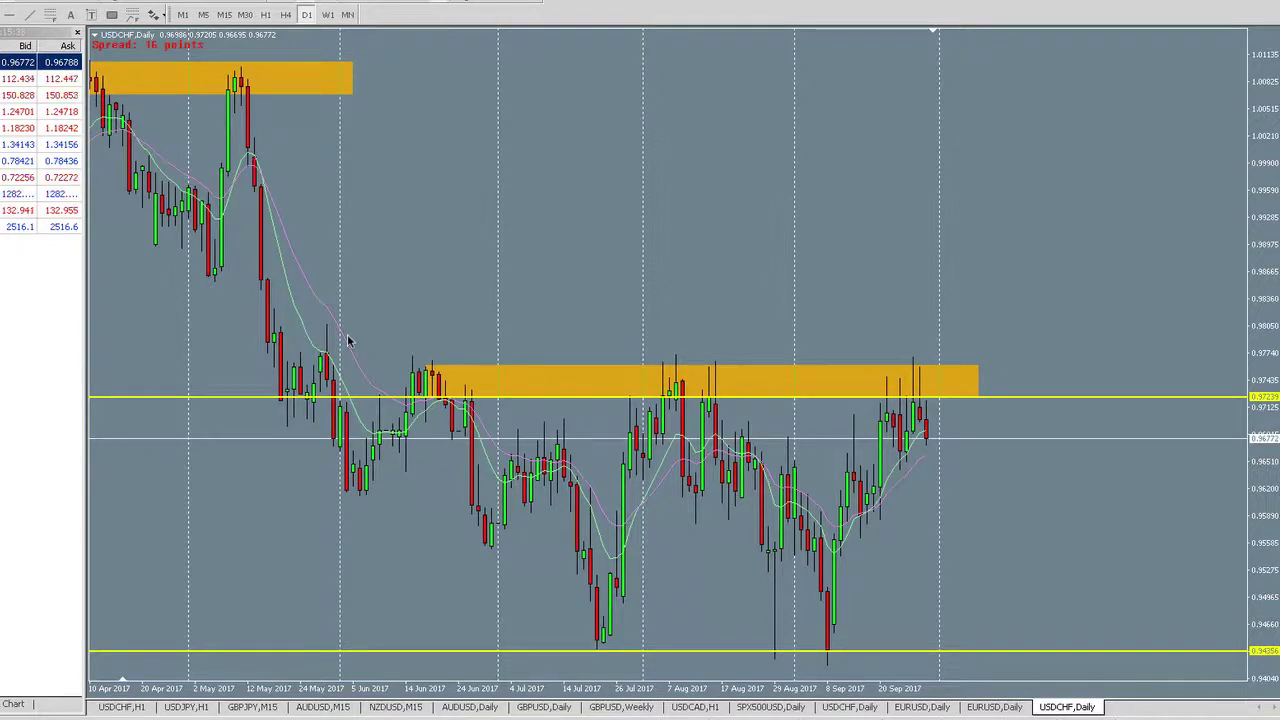
click(870, 0)
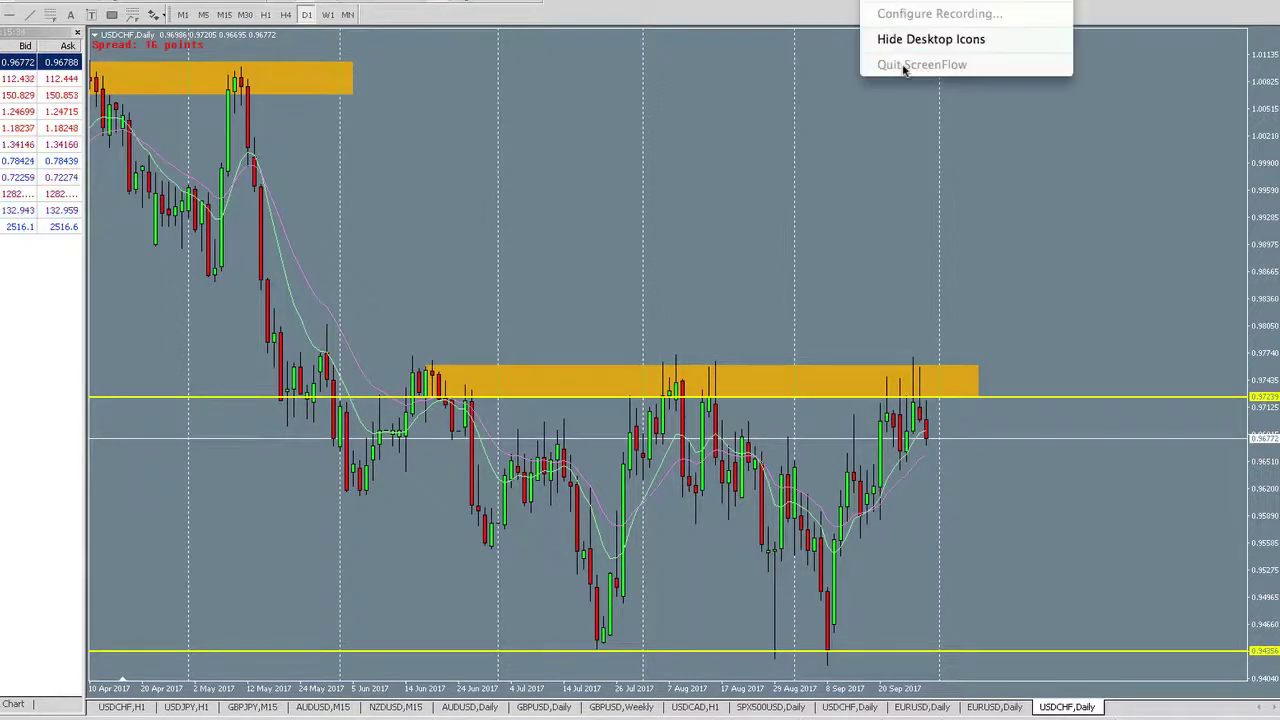